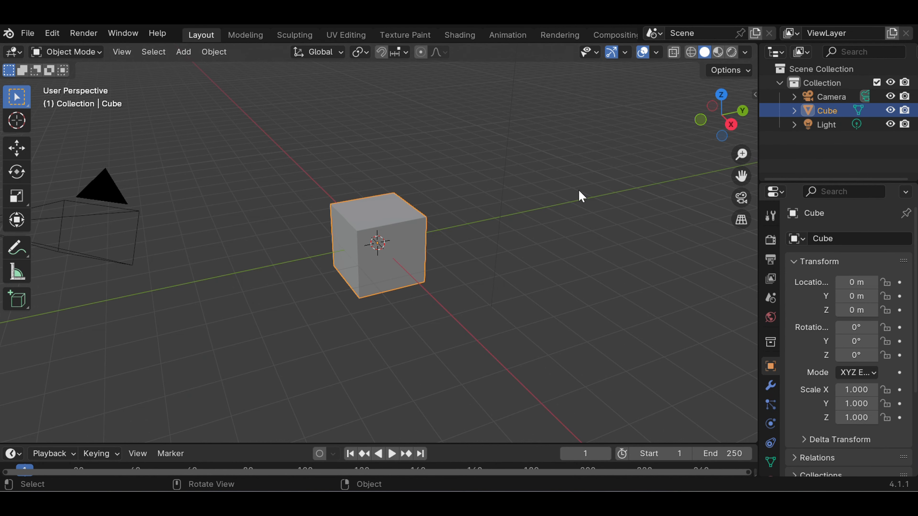
pyautogui.scroll(-3, 486, 187)
pyautogui.scroll(5, 479, 187)
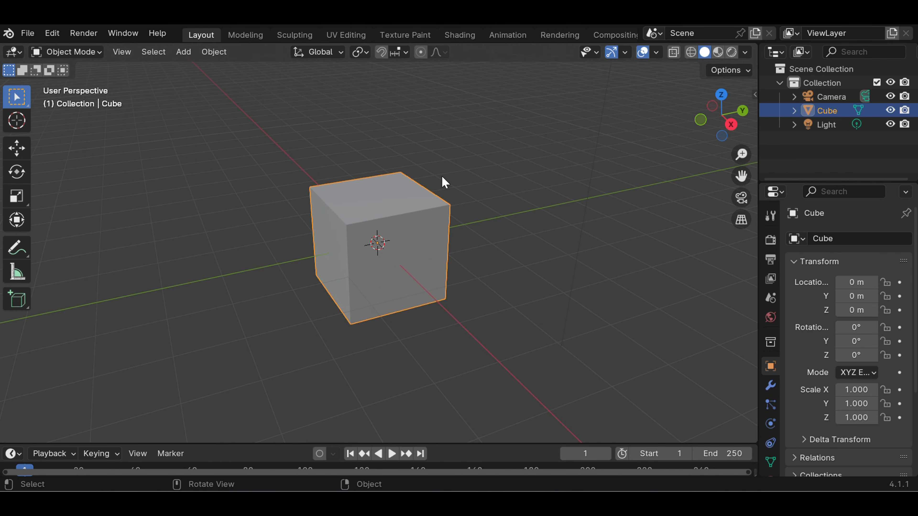
pyautogui.scroll(-3, 445, 182)
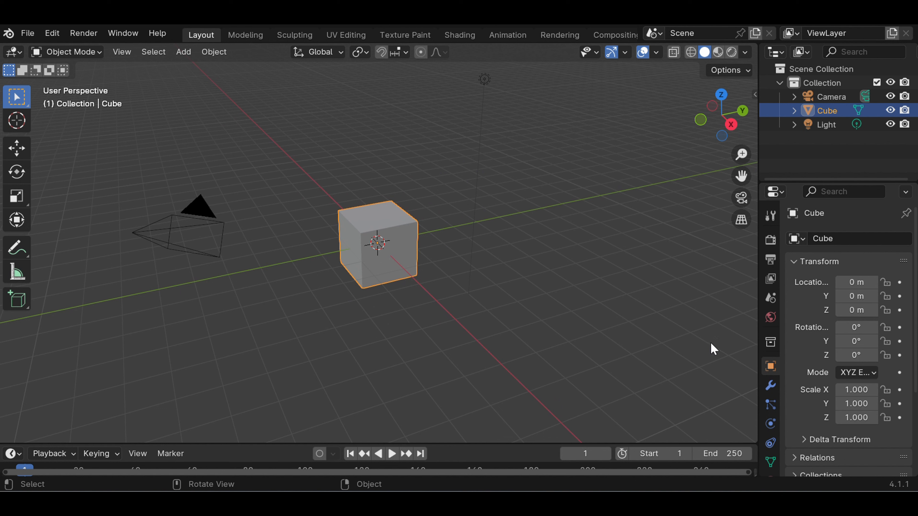
pyautogui.scroll(5, 380, 242)
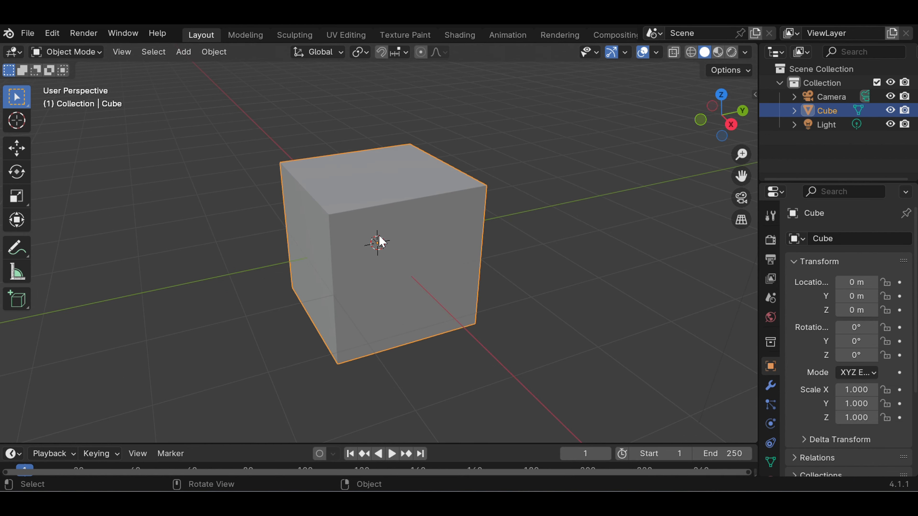
pyautogui.scroll(-4, 394, 242)
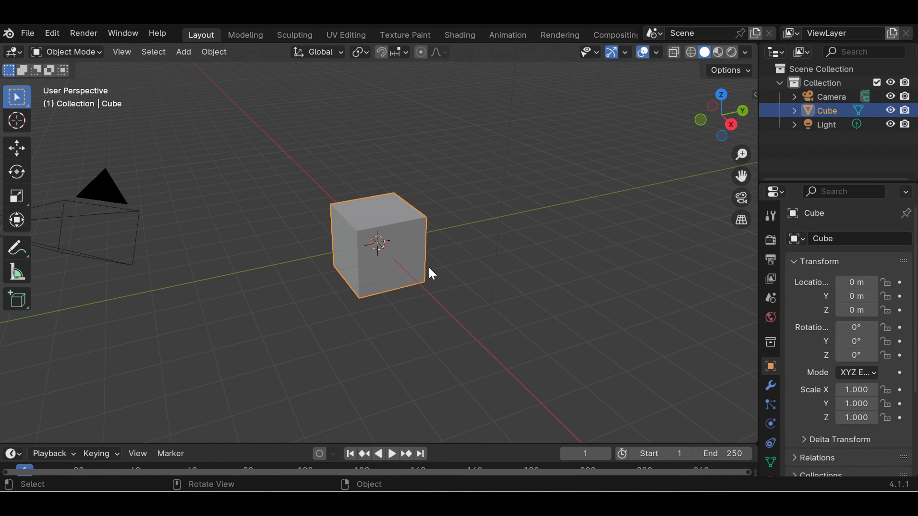
pyautogui.moveTo(434, 263); pyautogui.dragTo(290, 273, button='middle')
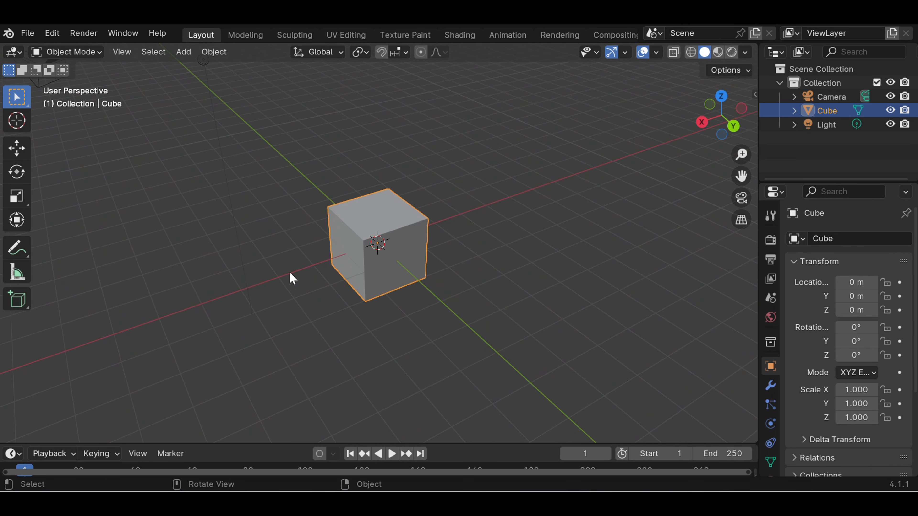
pyautogui.scroll(-2, 398, 260)
pyautogui.scroll(4, 398, 260)
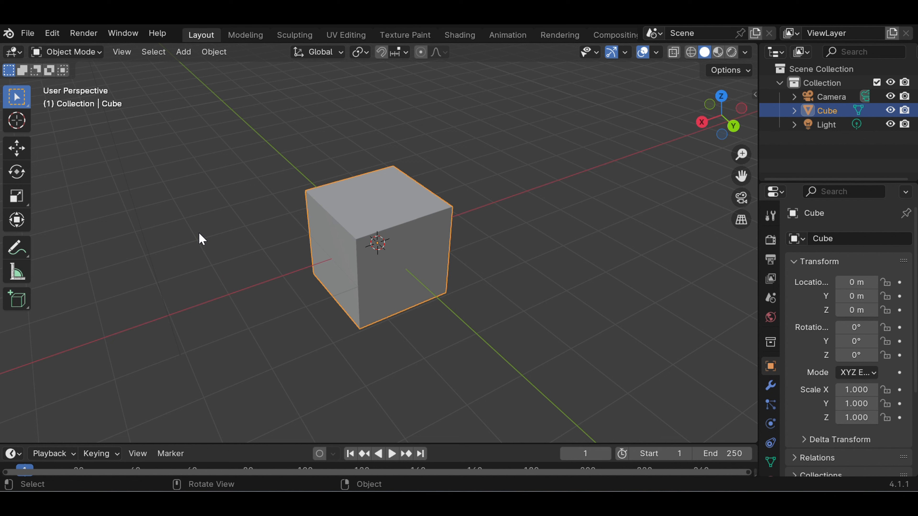
# Enable the Screencast Keys display in the 3D viewport and collapse its settings
pyautogui.click(202, 243)
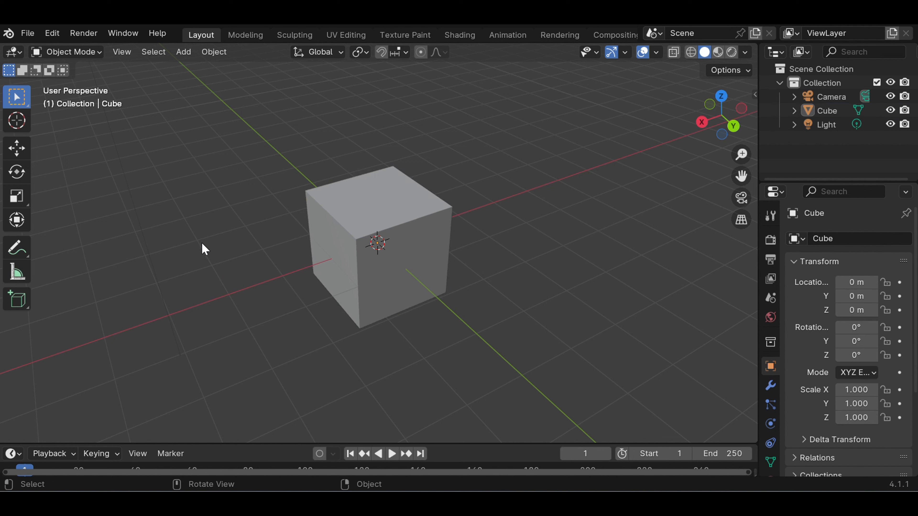
pyautogui.press('n')
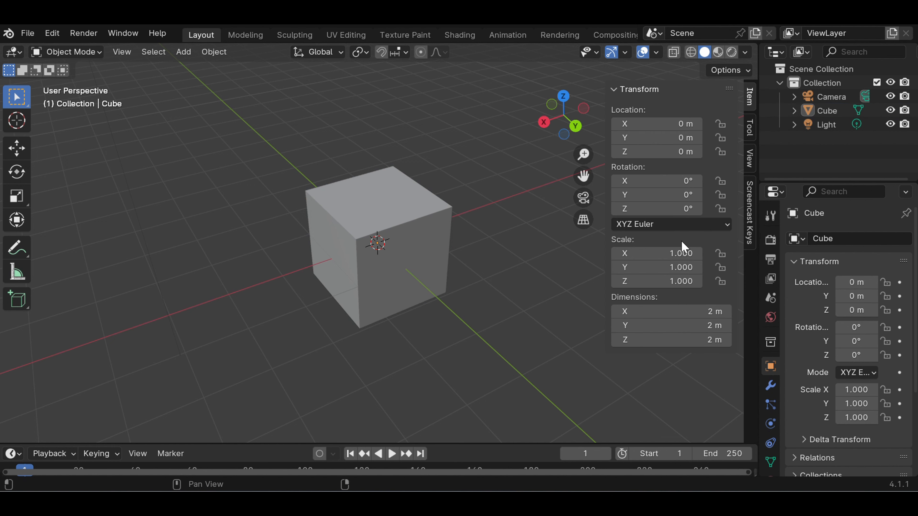
pyautogui.click(752, 226)
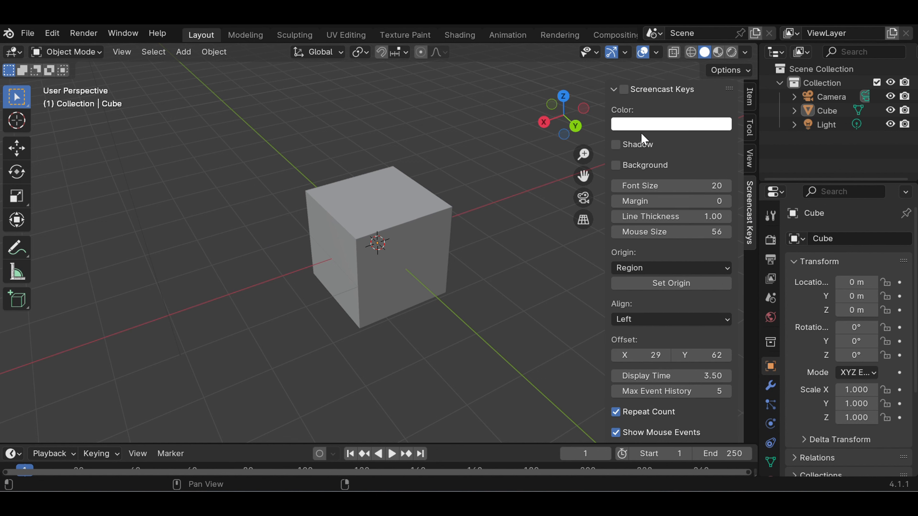
pyautogui.click(626, 90)
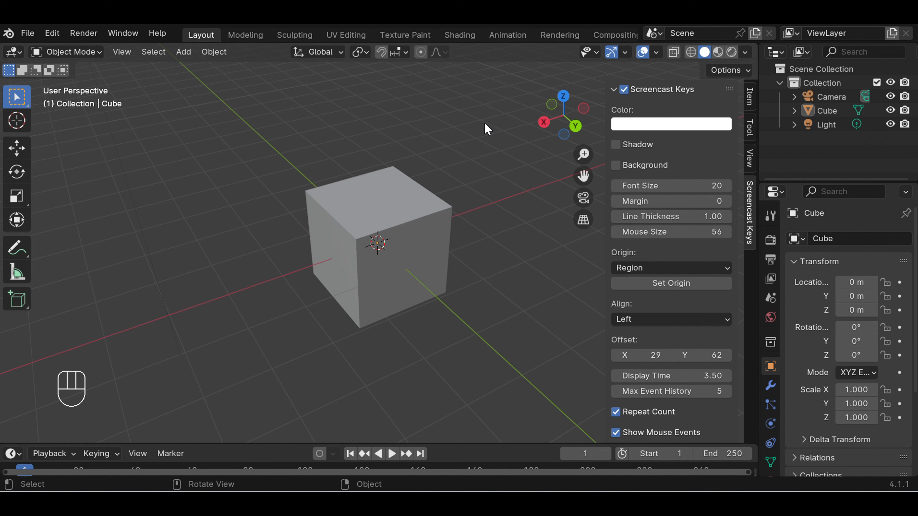
pyautogui.click(616, 89)
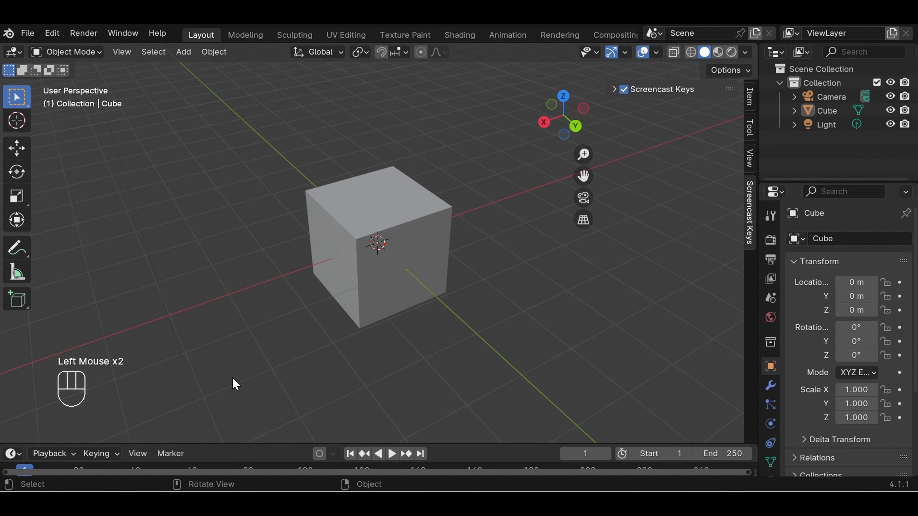
pyautogui.click(205, 331)
pyautogui.click(204, 332)
pyautogui.middleClick(203, 326)
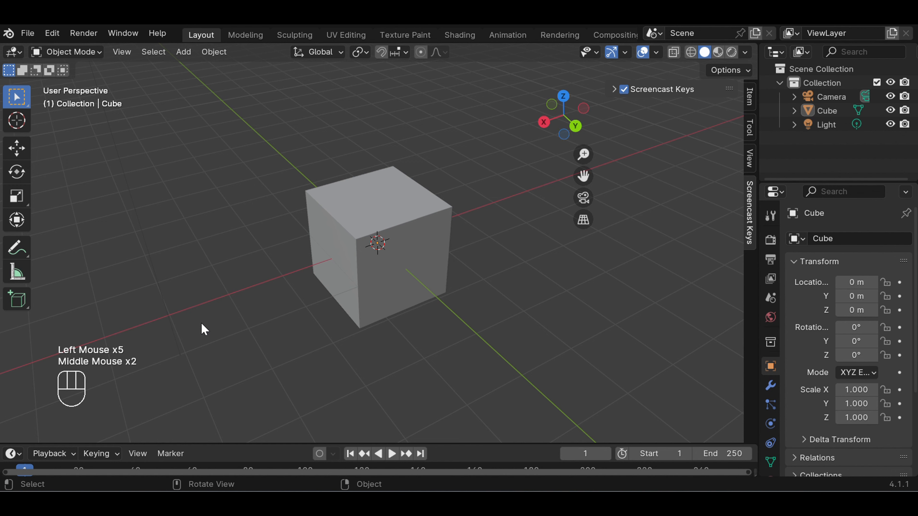
pyautogui.scroll(-3, 327, 289)
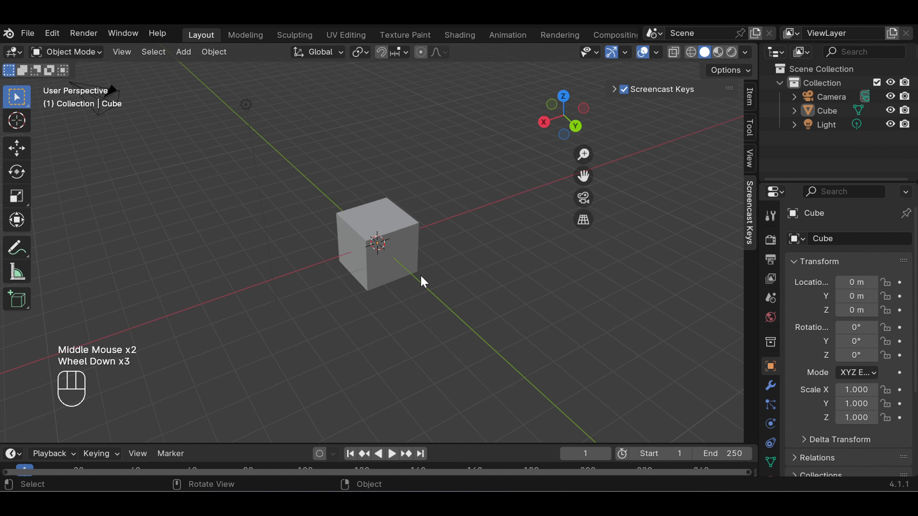
pyautogui.moveTo(422, 278); pyautogui.dragTo(404, 308, button='middle')
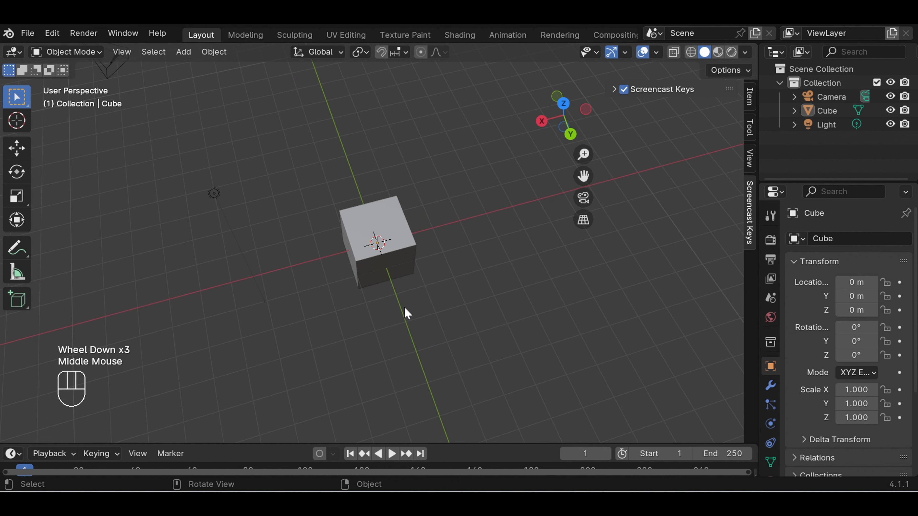
# From the top orthographic view, stretch the cube along the X axis to a scale of about 4.92
pyautogui.press('KP_7')
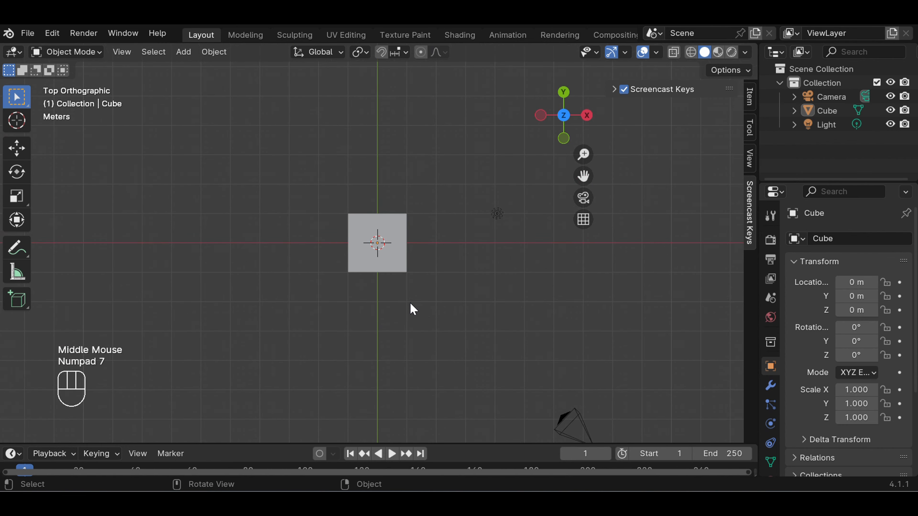
pyautogui.scroll(3, 403, 272)
pyautogui.scroll(-2, 407, 275)
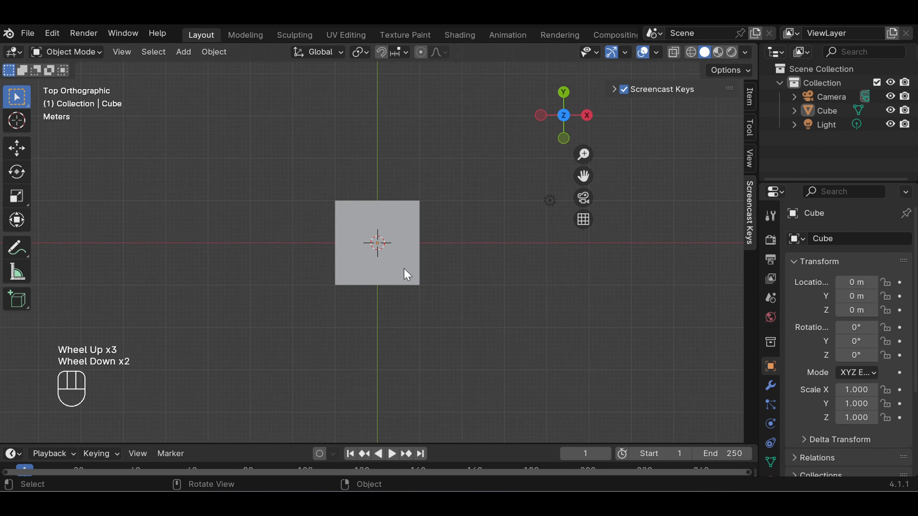
pyautogui.scroll(-2, 404, 268)
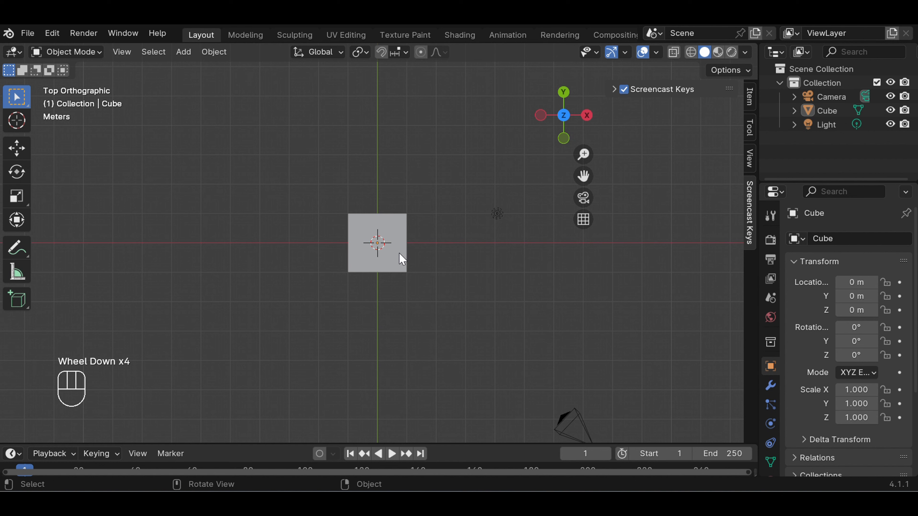
pyautogui.press('s')
pyautogui.press('s')
pyautogui.press('s')
pyautogui.press('s')
pyautogui.click(386, 243)
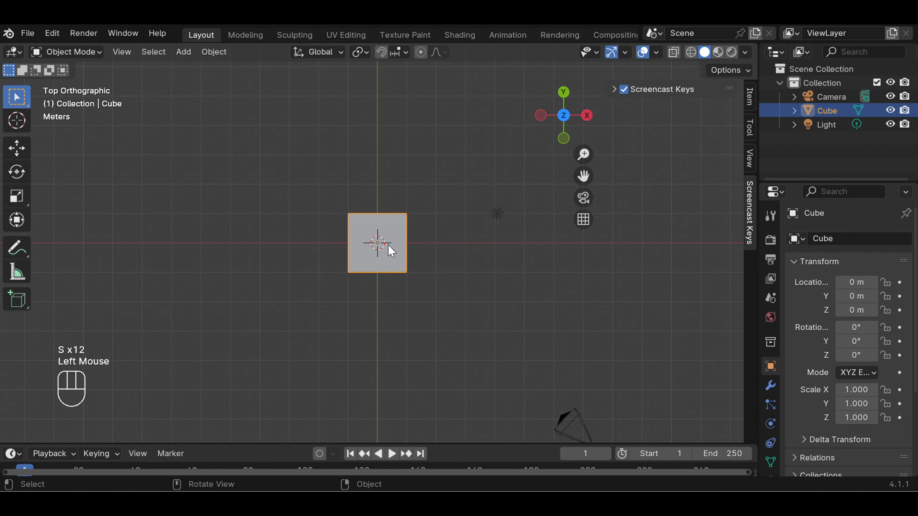
pyautogui.press('s')
pyautogui.press('s')
pyautogui.press('s')
pyautogui.press('s')
pyautogui.press('s')
pyautogui.press('s')
pyautogui.press('s')
pyautogui.press('s')
pyautogui.press('s')
pyautogui.press('s')
pyautogui.press('s')
pyautogui.press('s')
pyautogui.press('s')
pyautogui.press('s')
pyautogui.press('x')
pyautogui.press('x')
pyautogui.press('x')
pyautogui.press('x')
pyautogui.press('x')
pyautogui.press('x')
pyautogui.press('x')
pyautogui.press('x')
pyautogui.press('x')
pyautogui.press('x')
pyautogui.press('x')
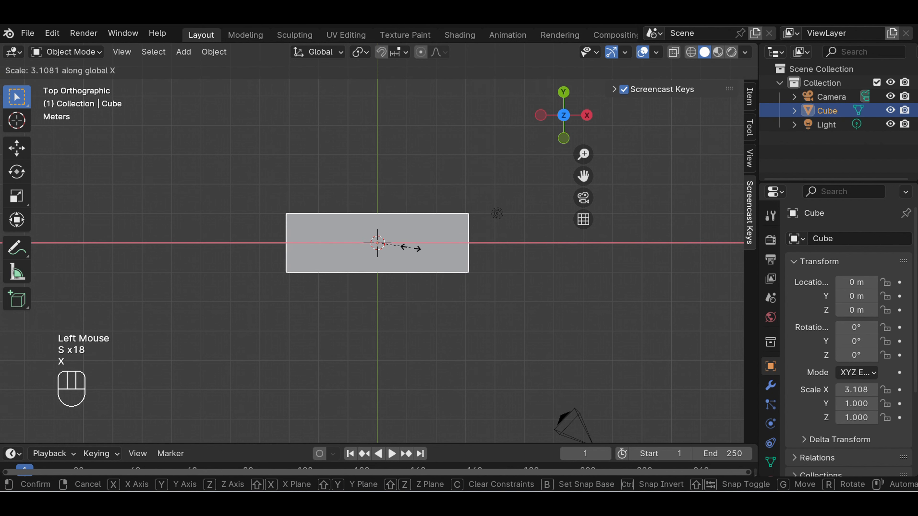
pyautogui.press('x')
pyautogui.press('x')
pyautogui.press('x')
pyautogui.press('x')
pyautogui.press('x')
pyautogui.press('x')
pyautogui.press('x')
pyautogui.press('x')
pyautogui.press('x')
pyautogui.press('x')
pyautogui.press('x')
pyautogui.press('x')
pyautogui.press('x')
pyautogui.press('x')
pyautogui.press('x')
pyautogui.press('x')
pyautogui.press('x')
pyautogui.press('x')
pyautogui.press('x')
pyautogui.press('x')
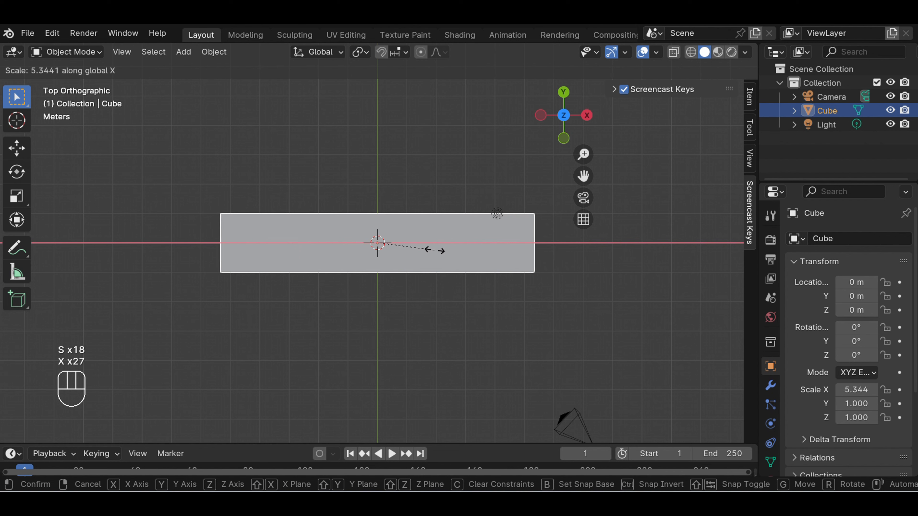
pyautogui.press('x')
pyautogui.press('x')
pyautogui.press('x')
pyautogui.press('x')
pyautogui.click(430, 252)
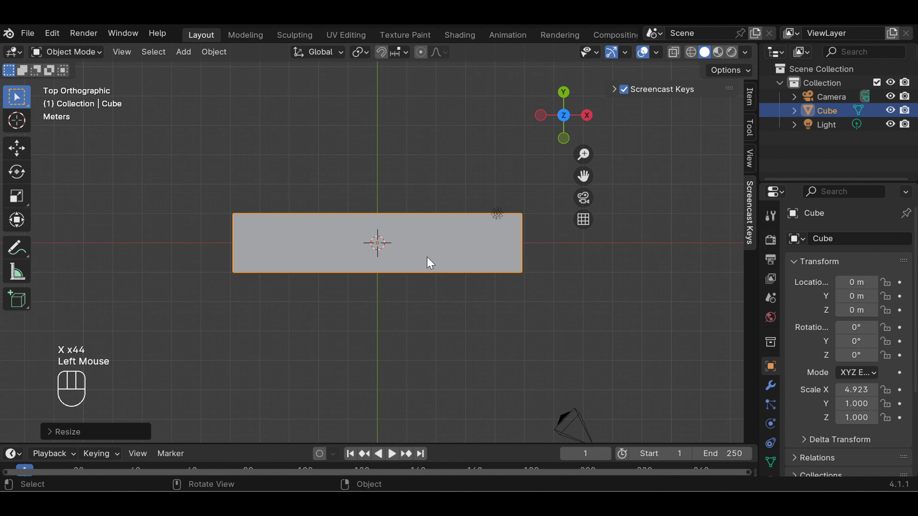
# Scale the stretched cube along the Y axis to about 2.27, then deselect it
pyautogui.press('s')
pyautogui.press('s')
pyautogui.press('s')
pyautogui.press('s')
pyautogui.press('s')
pyautogui.press('y')
pyautogui.press('y')
pyautogui.press('y')
pyautogui.press('y')
pyautogui.press('y')
pyautogui.press('y')
pyautogui.press('y')
pyautogui.press('y')
pyautogui.press('y')
pyautogui.press('y')
pyautogui.press('y')
pyautogui.press('y')
pyautogui.press('y')
pyautogui.press('y')
pyautogui.press('y')
pyautogui.press('y')
pyautogui.press('y')
pyautogui.press('y')
pyautogui.press('y')
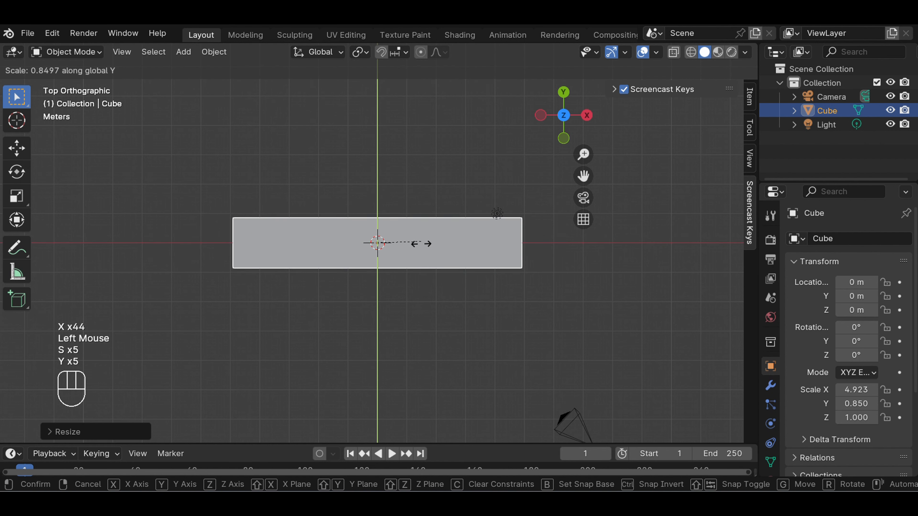
pyautogui.press('y')
pyautogui.press('y')
pyautogui.press('y')
pyautogui.press('y')
pyautogui.press('y')
pyautogui.press('y')
pyautogui.press('y')
pyautogui.press('y')
pyautogui.press('y')
pyautogui.press('y')
pyautogui.press('y')
pyautogui.press('y')
pyautogui.press('y')
pyautogui.press('y')
pyautogui.press('y')
pyautogui.press('y')
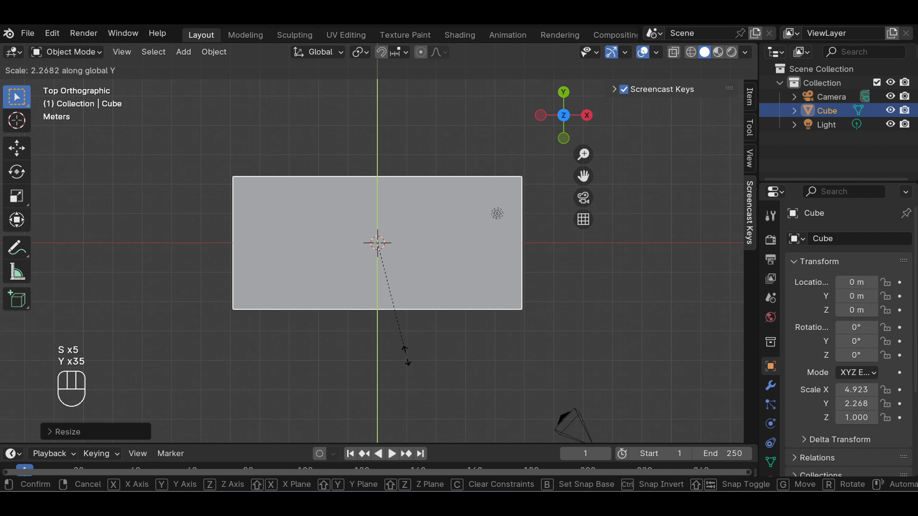
pyautogui.press('y')
pyautogui.press('y')
pyautogui.click(406, 358)
pyautogui.click(427, 346)
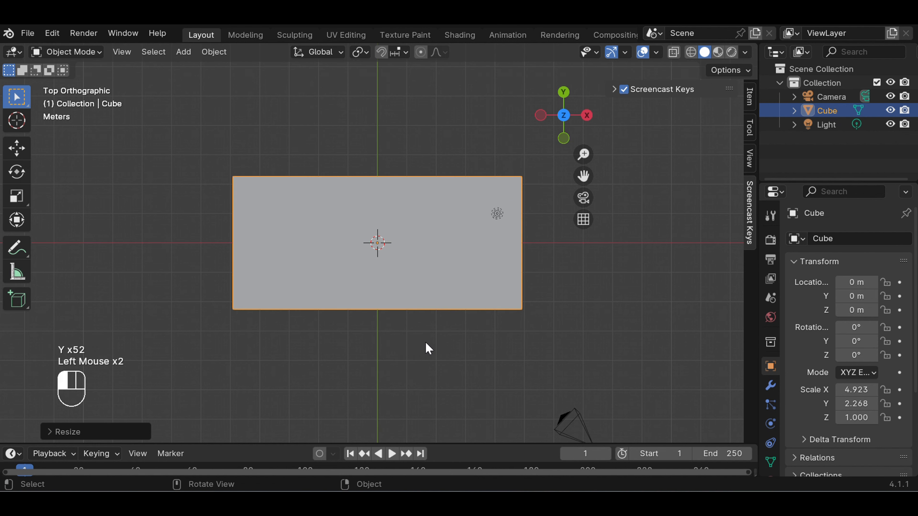
# Flatten the box into a thin slab by scaling it along the Z axis to about 0.21
pyautogui.moveTo(428, 341); pyautogui.dragTo(431, 211, button='middle')
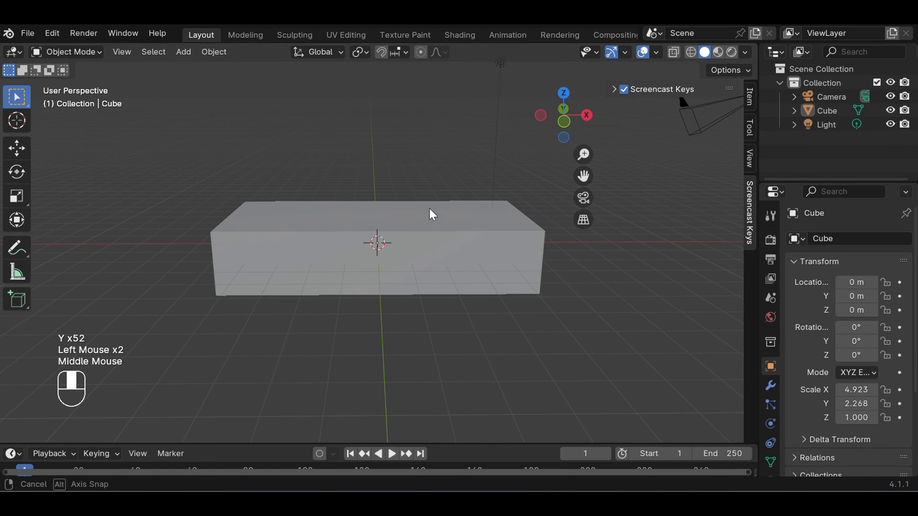
pyautogui.click(430, 256)
pyautogui.press('s')
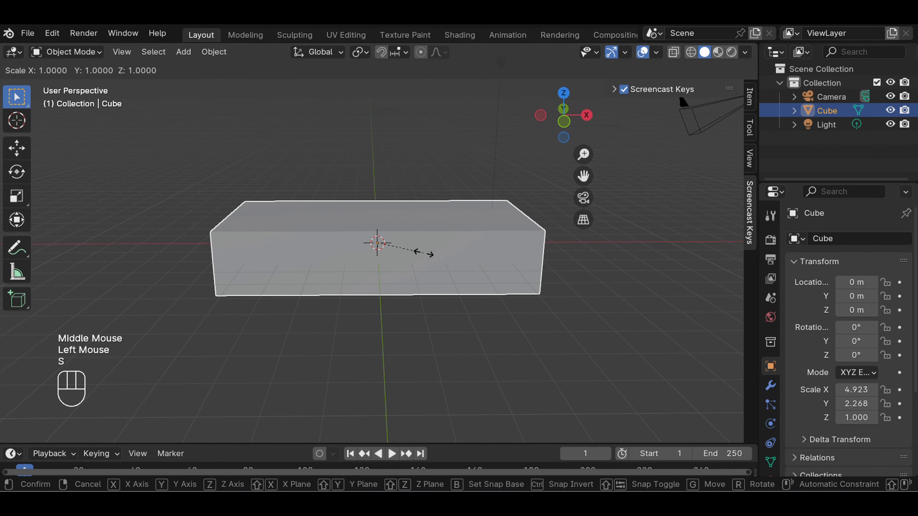
pyautogui.press('z')
pyautogui.press('z')
pyautogui.press('z')
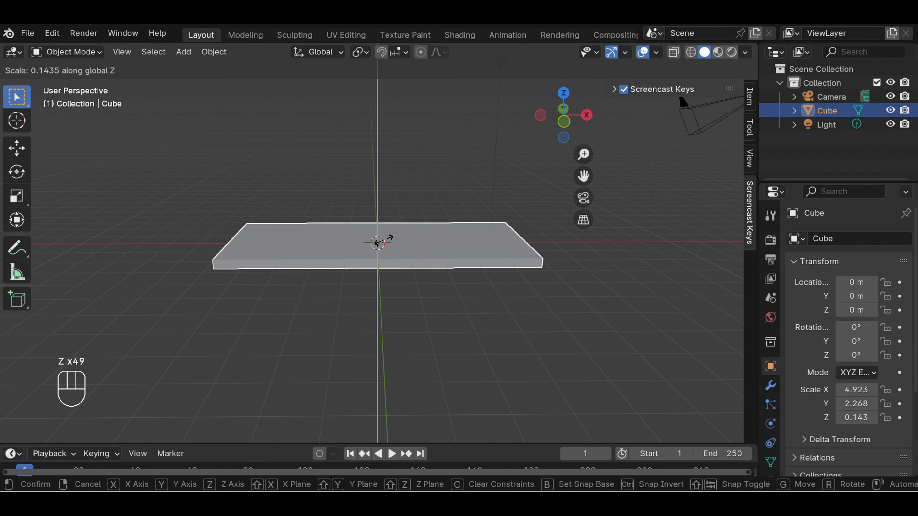
pyautogui.click(383, 241)
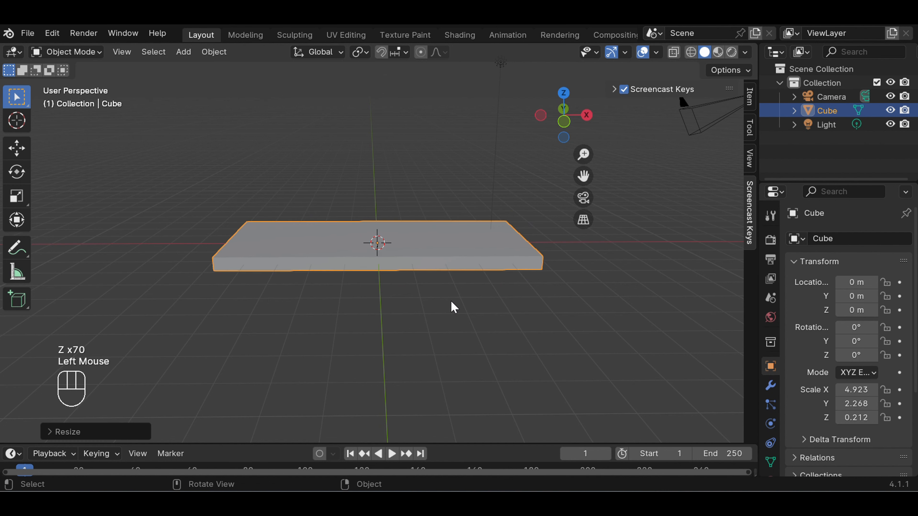
pyautogui.click(455, 307)
# Widen the slab along the Y axis to a scale of about 2.64, working in the top orthographic view
pyautogui.press('KP_7')
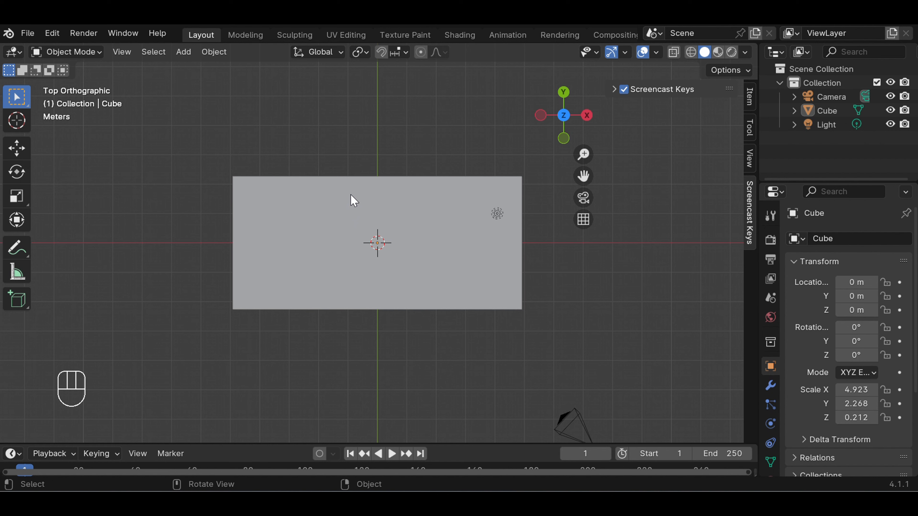
pyautogui.press('s')
pyautogui.press('s')
pyautogui.press('s')
pyautogui.press('s')
pyautogui.press('s')
pyautogui.press('s')
pyautogui.press('s')
pyautogui.press('y')
pyautogui.press('y')
pyautogui.press('y')
pyautogui.click(372, 199)
pyautogui.press('s')
pyautogui.press('s')
pyautogui.press('y')
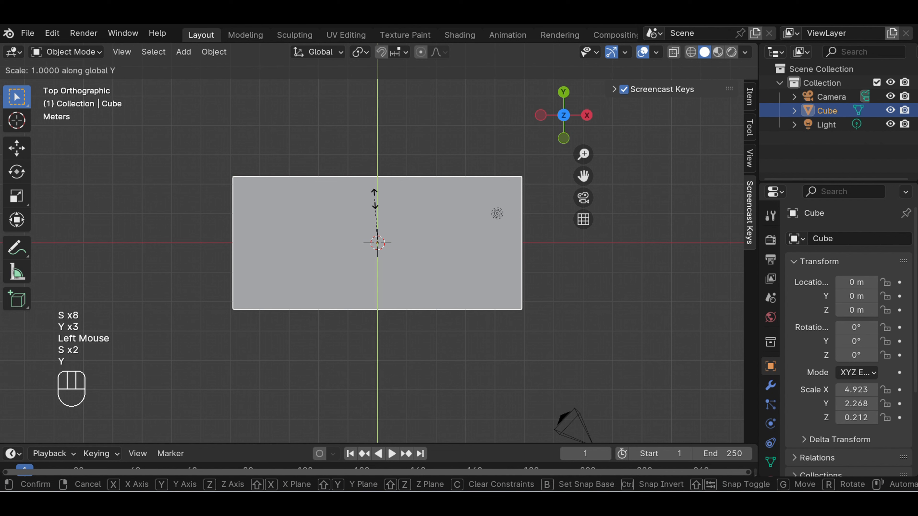
pyautogui.press('y')
pyautogui.press('y')
pyautogui.press('y')
pyautogui.press('y')
pyautogui.press('y')
pyautogui.press('y')
pyautogui.press('y')
pyautogui.click(375, 195)
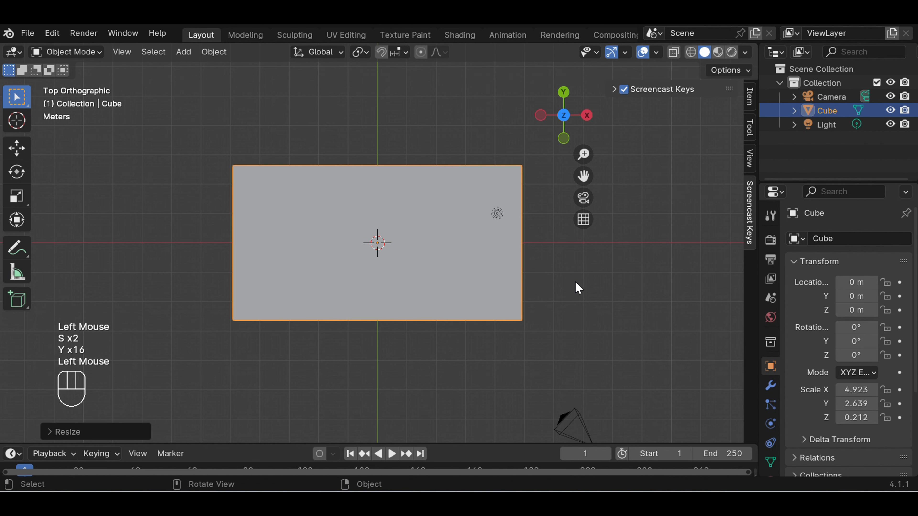
# Lengthen the slab along the X axis to a scale of about 5.36 and deselect it
pyautogui.click(567, 286)
pyautogui.click(542, 284)
pyautogui.click(463, 261)
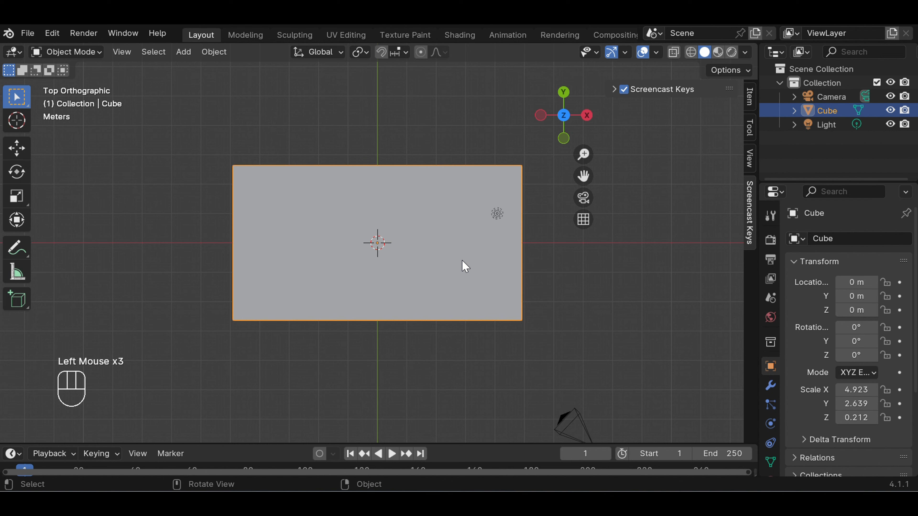
pyautogui.press('s')
pyautogui.press('x')
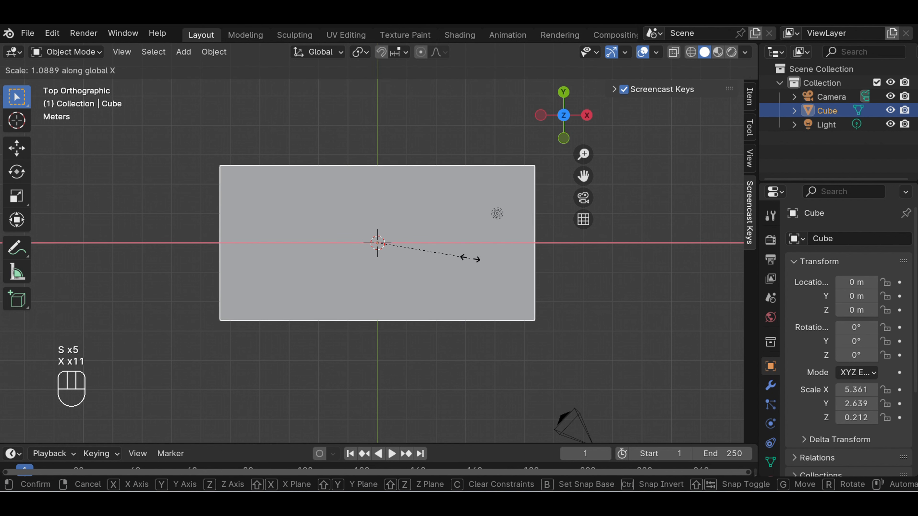
pyautogui.press('x')
pyautogui.press('x')
pyautogui.click(595, 279)
pyautogui.click(595, 279)
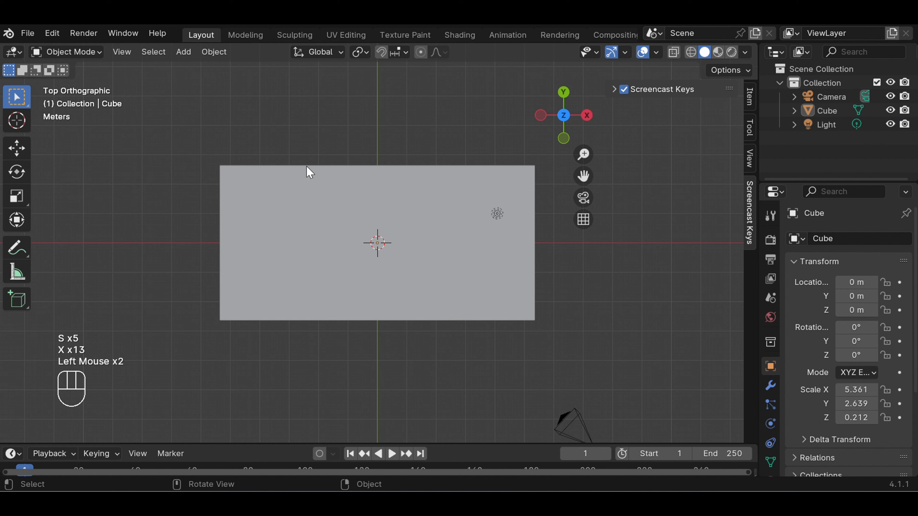
# Switch the slab to Edit Mode and clear the vertex selection
pyautogui.click(97, 52)
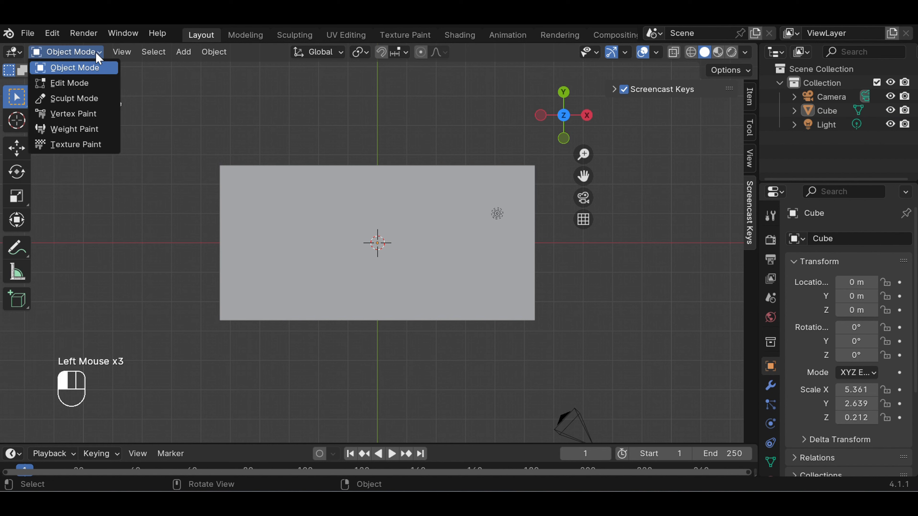
pyautogui.click(89, 82)
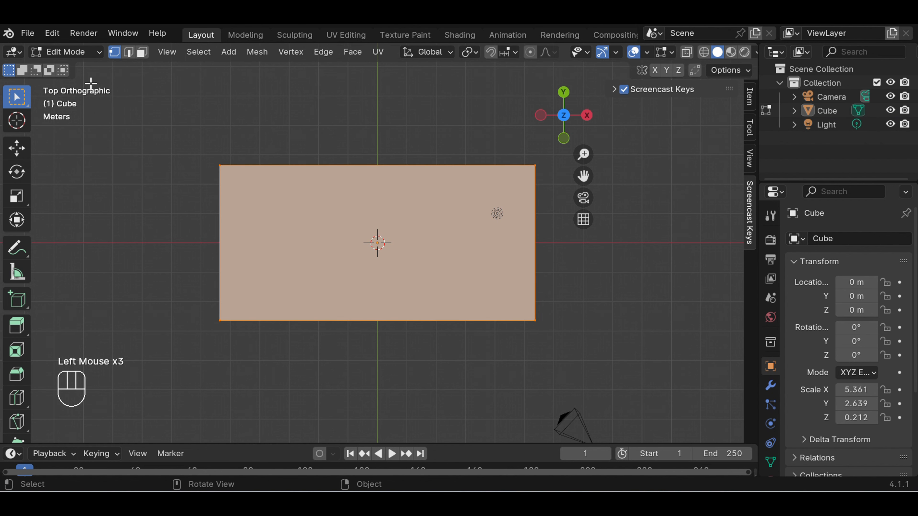
pyautogui.click(559, 288)
pyautogui.scroll(1, 457, 232)
pyautogui.scroll(-1, 458, 232)
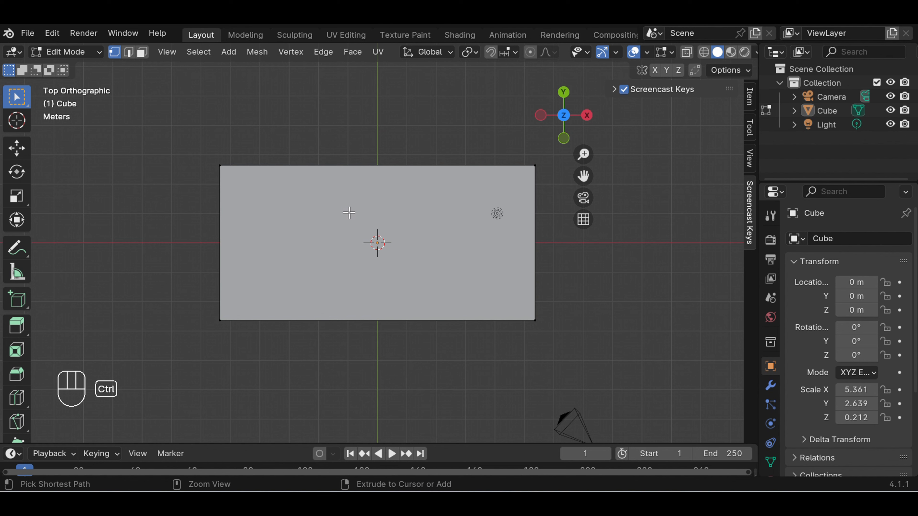
# Add a loop cut across the slab and slide it close to the negative X end, at a factor of about 0.93
pyautogui.hotkey('ctrl', 'r')
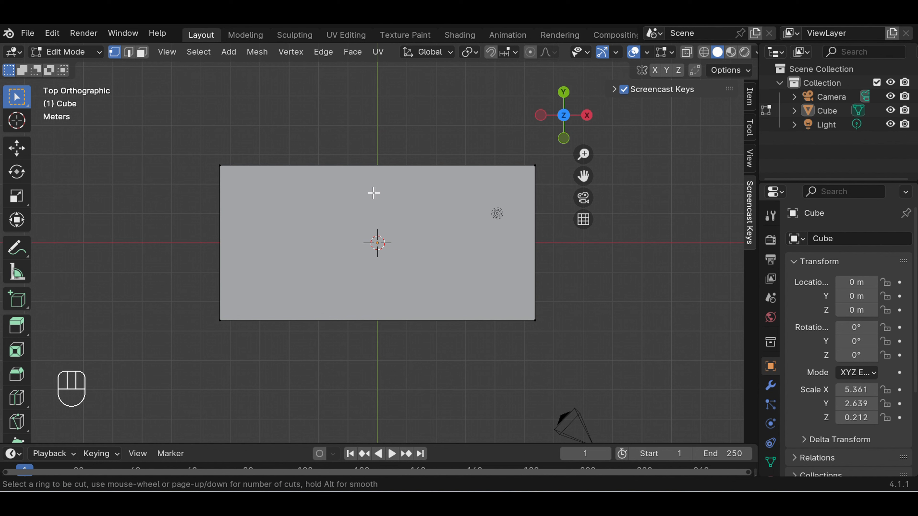
pyautogui.click(377, 177)
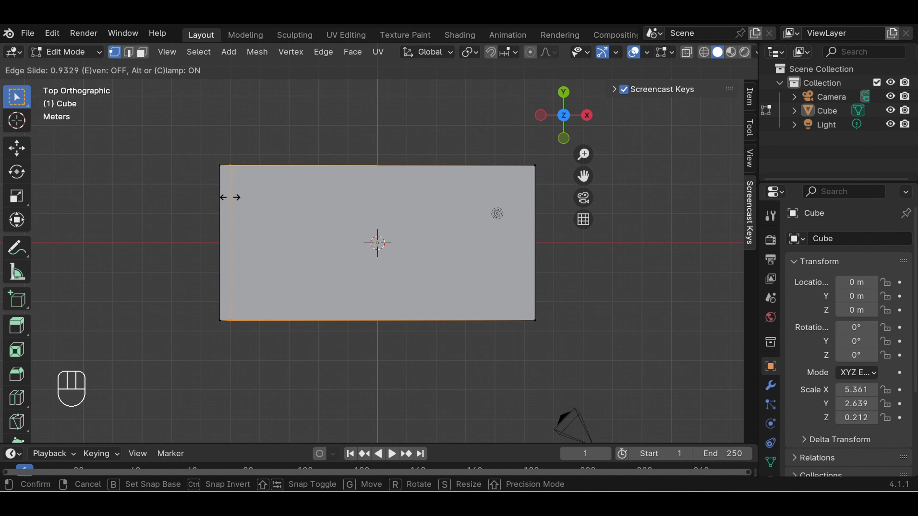
pyautogui.click(230, 197)
pyautogui.click(353, 213)
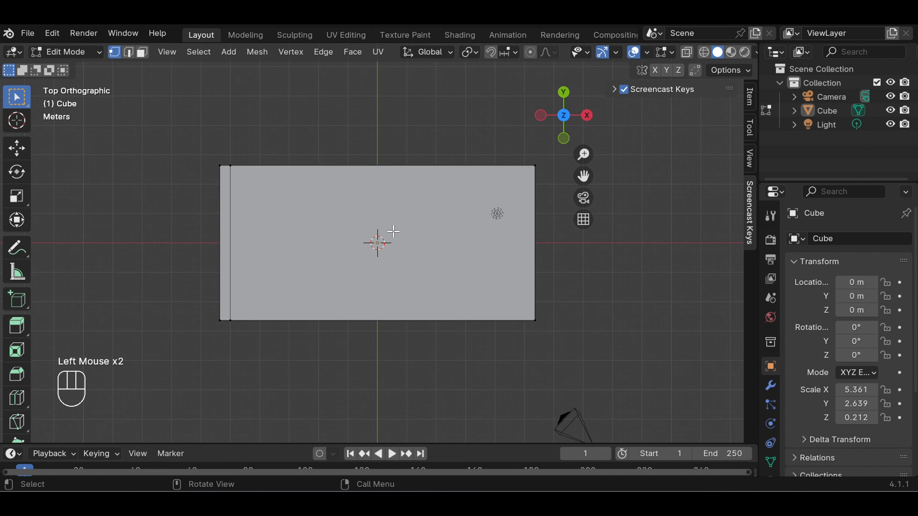
# Add a second loop cut across the slab and slide it close to the positive X end, at about -0.93
pyautogui.hotkey('ctrl', 'r')
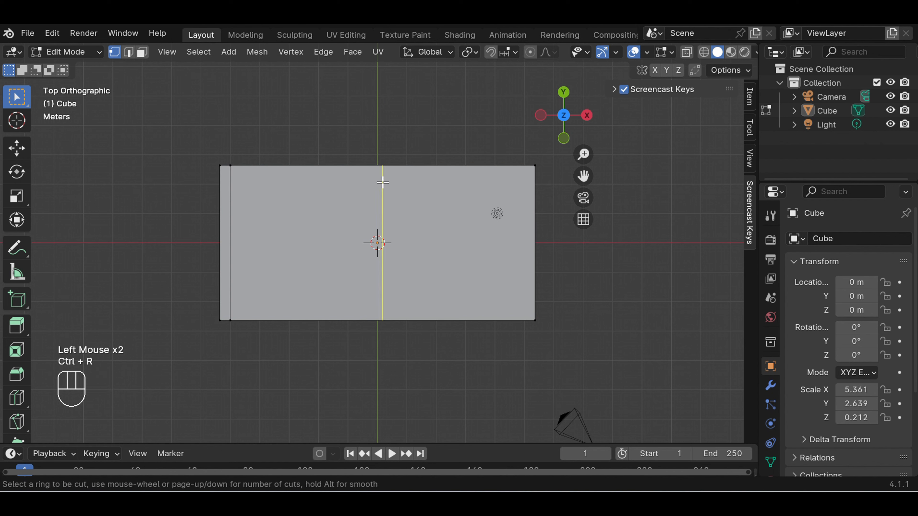
pyautogui.click(383, 182)
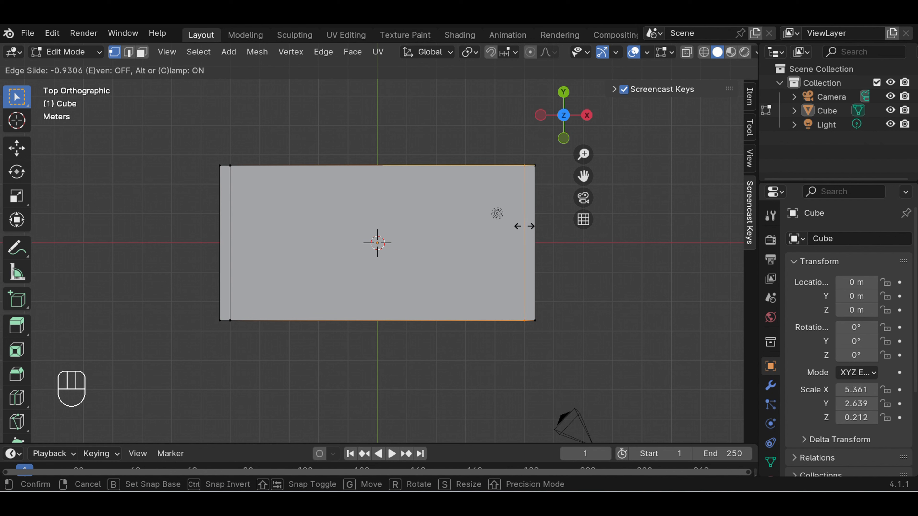
pyautogui.click(524, 226)
pyautogui.click(556, 252)
# Add a lengthwise loop cut and slide it close to the positive Y edge, at about -0.86
pyautogui.press('ctrl')
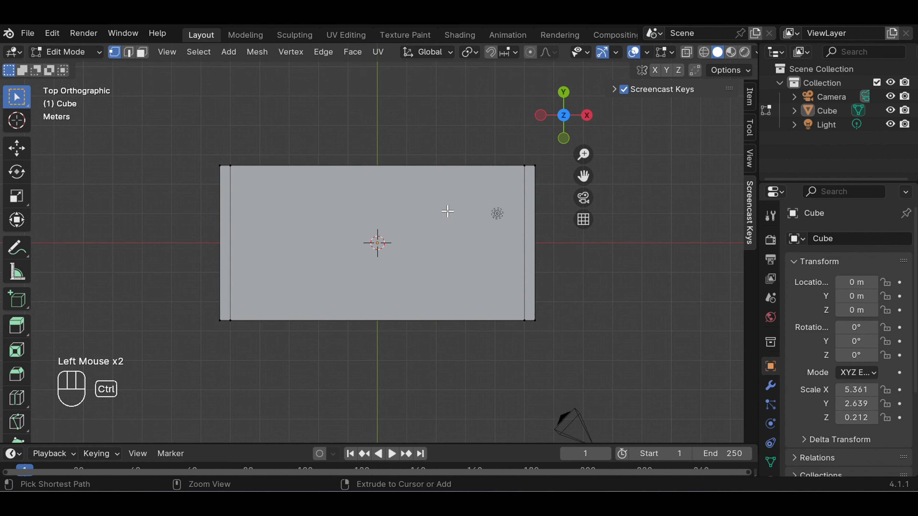
pyautogui.hotkey('ctrl', 'r')
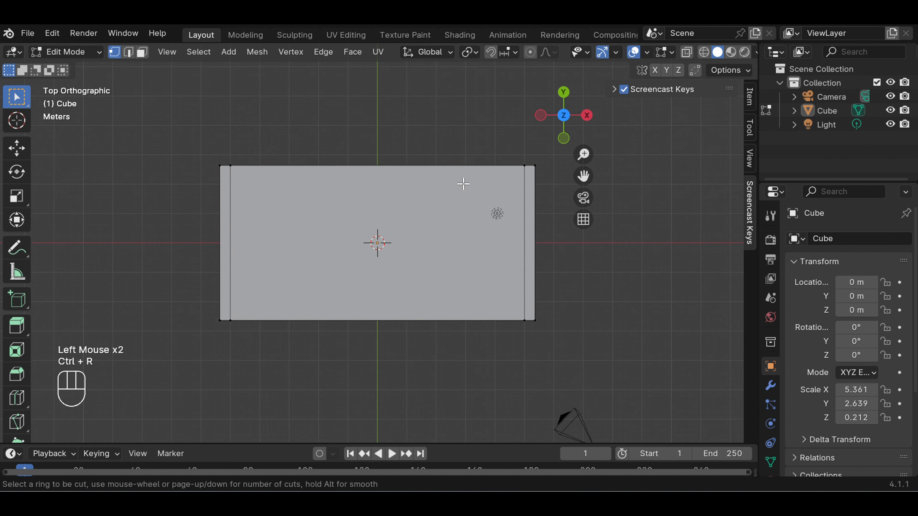
pyautogui.click(522, 193)
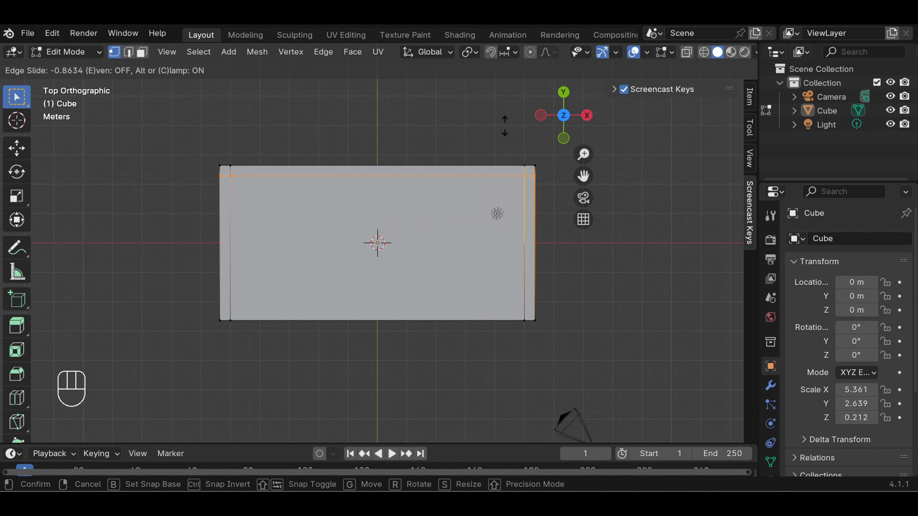
pyautogui.click(505, 126)
pyautogui.click(504, 126)
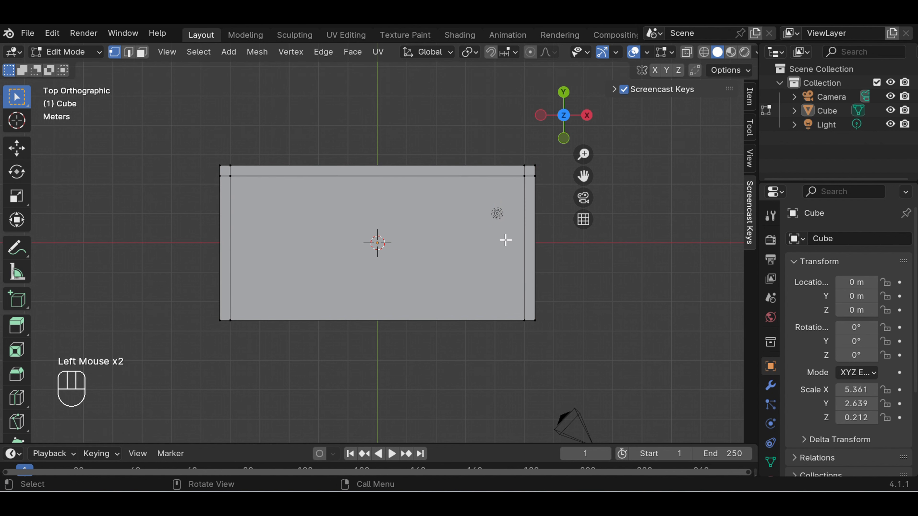
# Add another crosswise loop cut just inside the one near the negative X end, slid to about 0.94
pyautogui.press('ctrl')
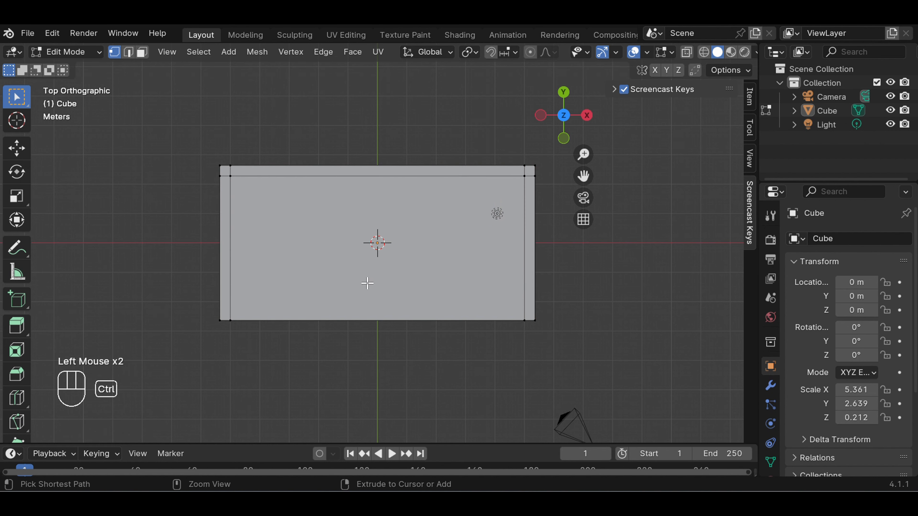
pyautogui.hotkey('ctrl', 'r')
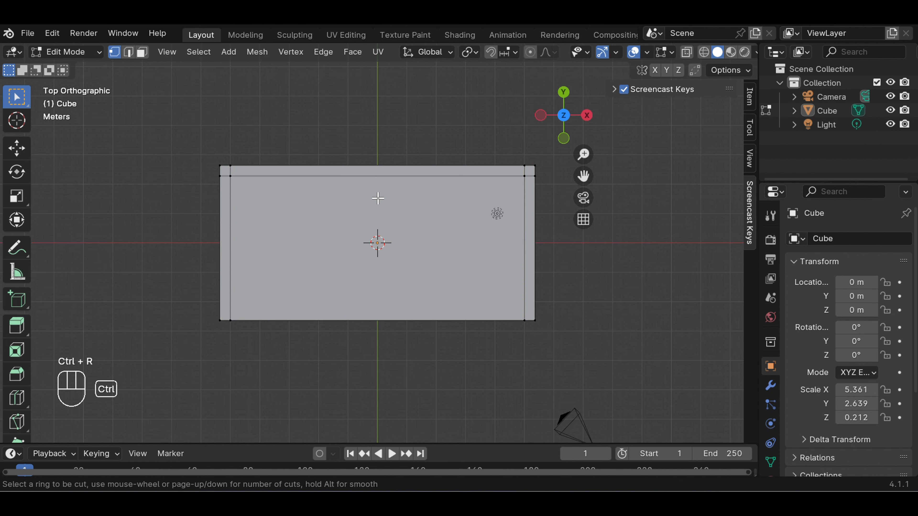
pyautogui.click(384, 193)
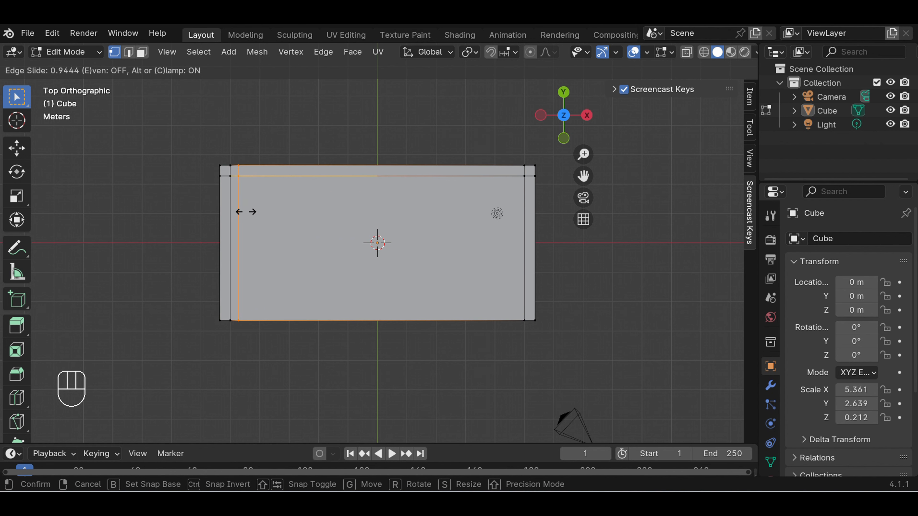
pyautogui.click(245, 212)
pyautogui.click(347, 140)
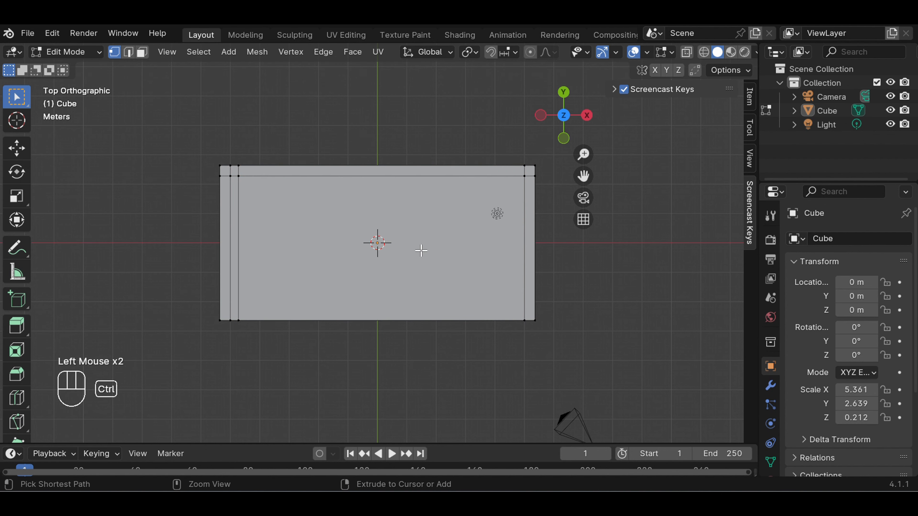
# Add a crosswise loop cut just inside the one near the positive X end, slid to about -0.93
pyautogui.hotkey('ctrl', 'r')
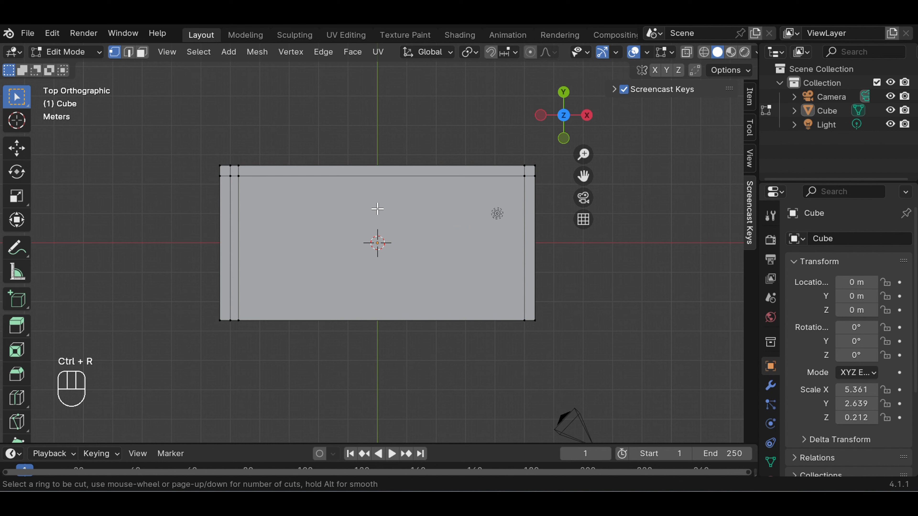
pyautogui.click(381, 188)
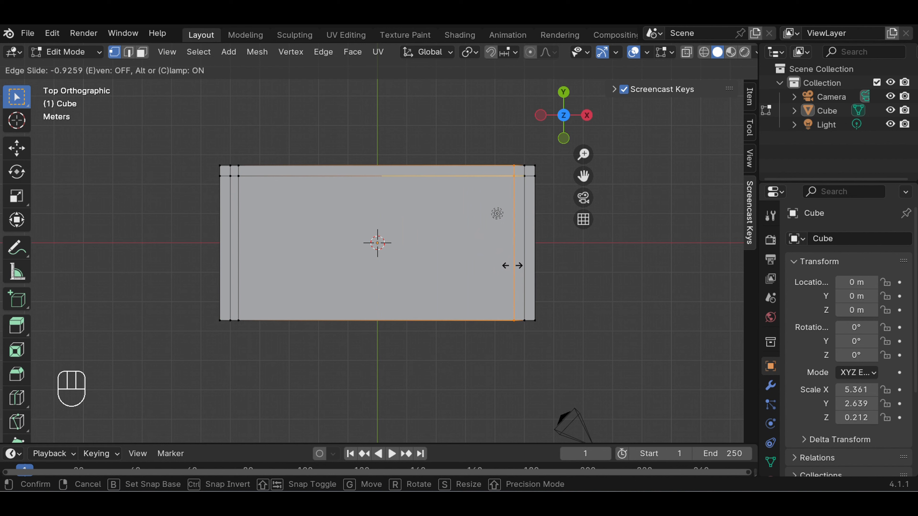
pyautogui.click(513, 266)
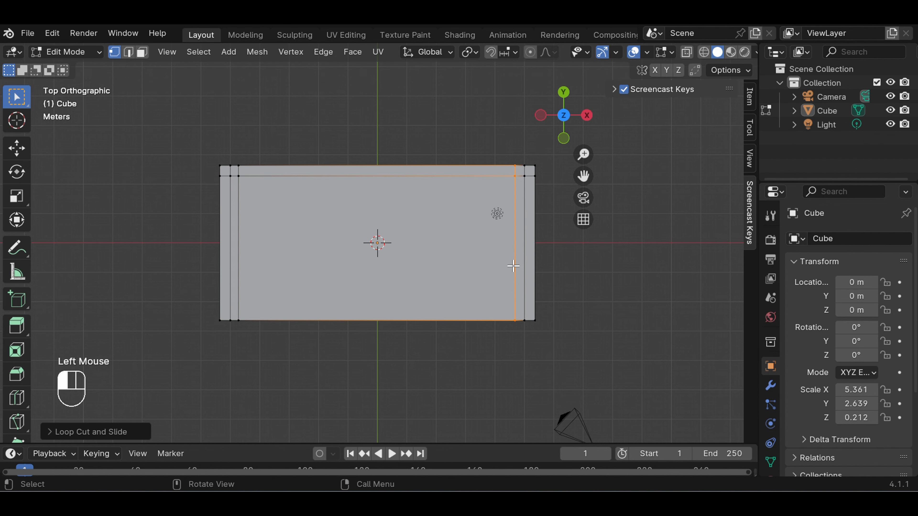
pyautogui.click(550, 273)
# Add a second lengthwise loop cut just inside the one near the positive Y edge, slid to about 0.89
pyautogui.press('ctrl')
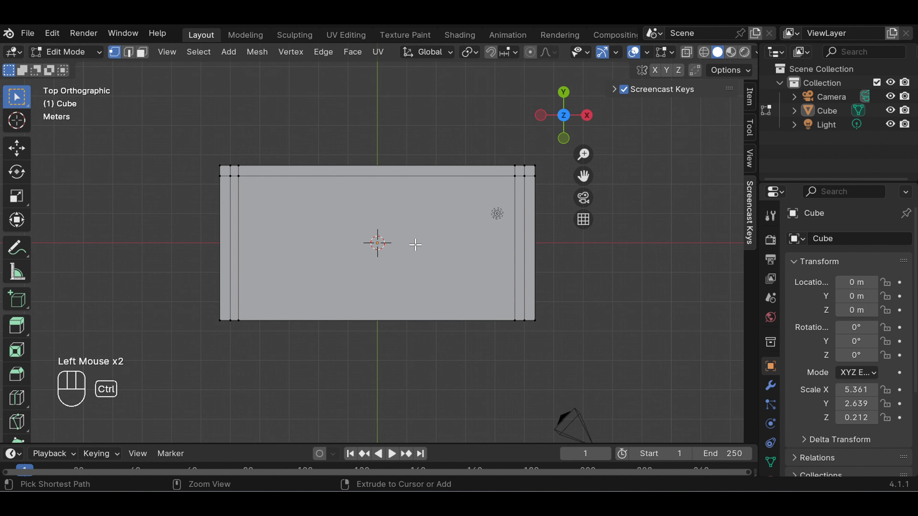
pyautogui.hotkey('ctrl', 'r')
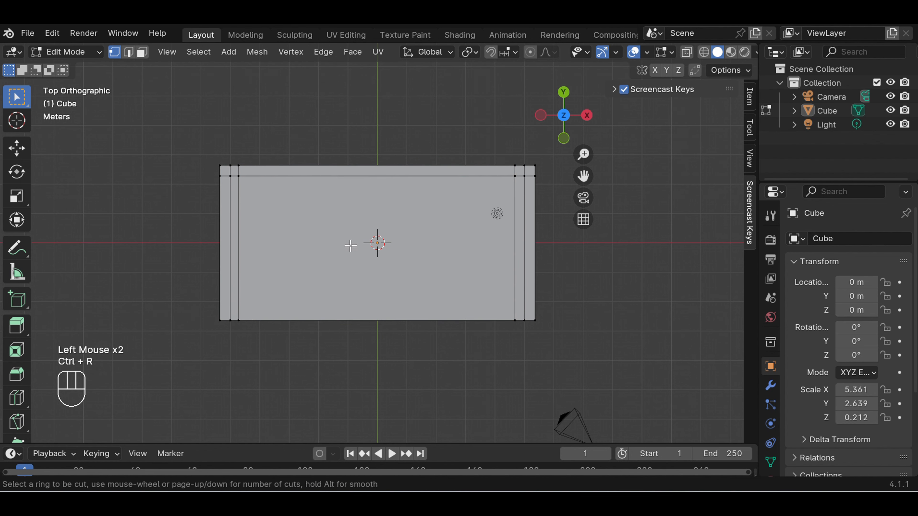
pyautogui.click(523, 243)
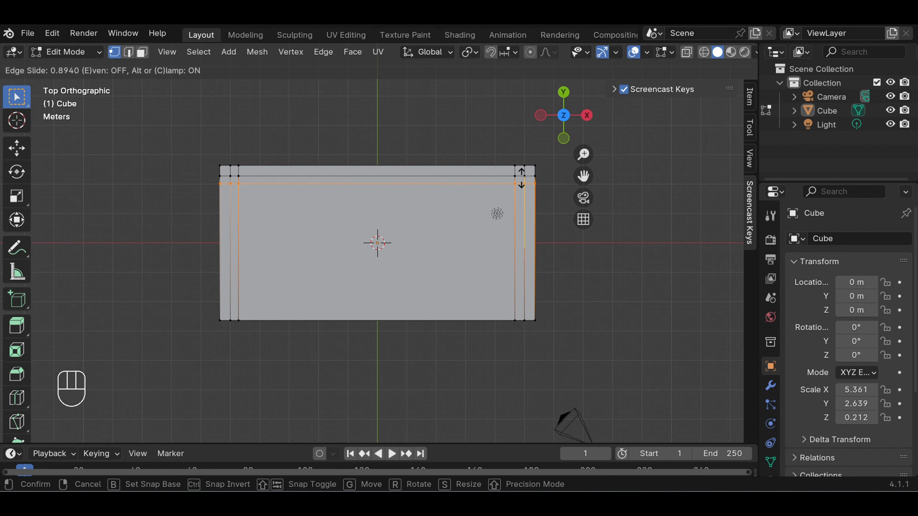
pyautogui.click(521, 180)
pyautogui.click(582, 287)
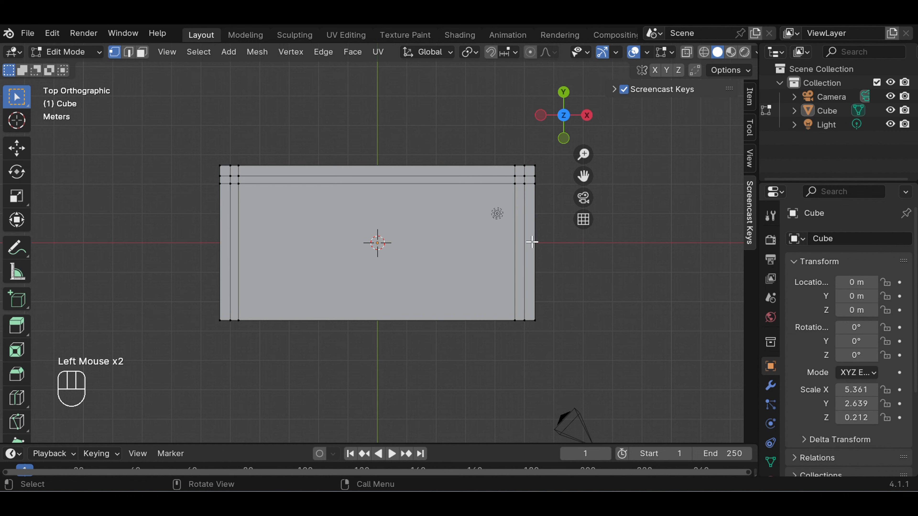
# In face select mode, extrude the two narrow side strips between the crosswise cuts on the +Z face about 4.9 m along global Z
pyautogui.click(142, 51)
pyautogui.moveTo(593, 286); pyautogui.dragTo(620, 385, button='middle')
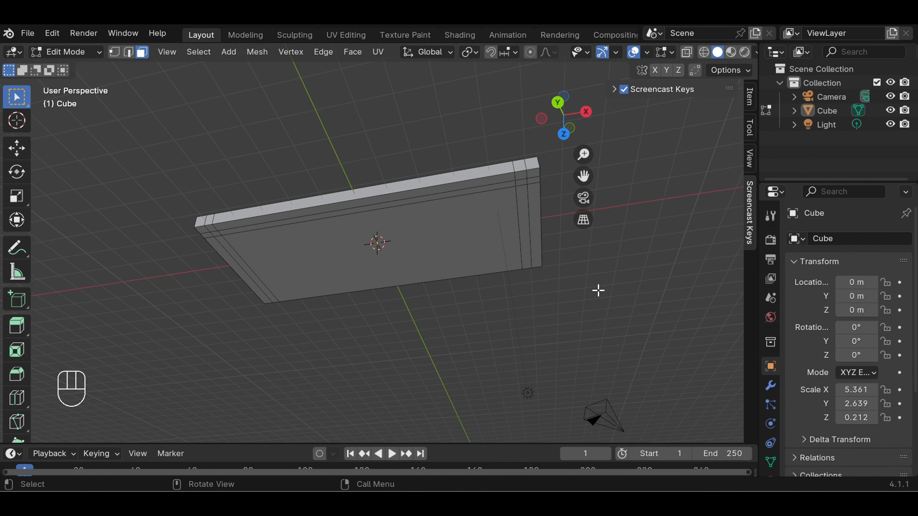
pyautogui.moveTo(599, 289); pyautogui.dragTo(275, 235, button='middle')
pyautogui.click(233, 237)
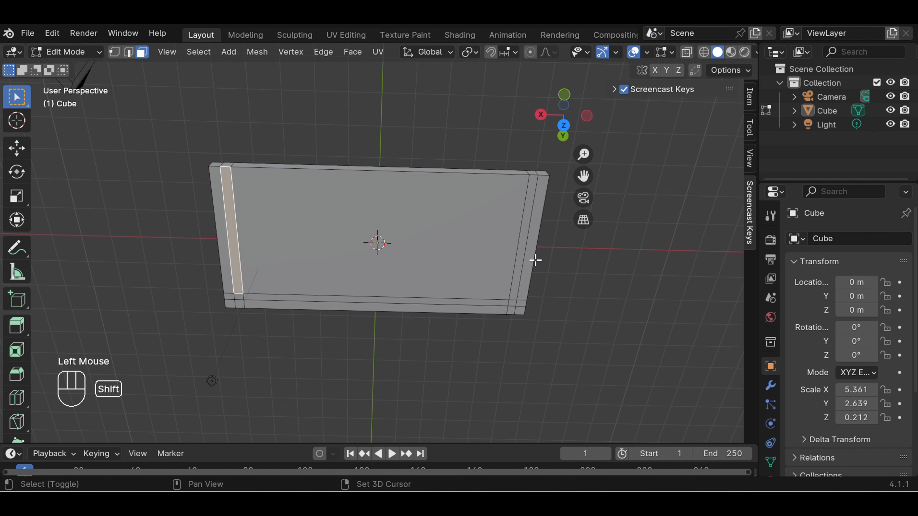
pyautogui.keyDown('shift'); pyautogui.click(523, 256); pyautogui.keyUp('shift')
pyautogui.moveTo(543, 254); pyautogui.dragTo(560, 334, button='middle')
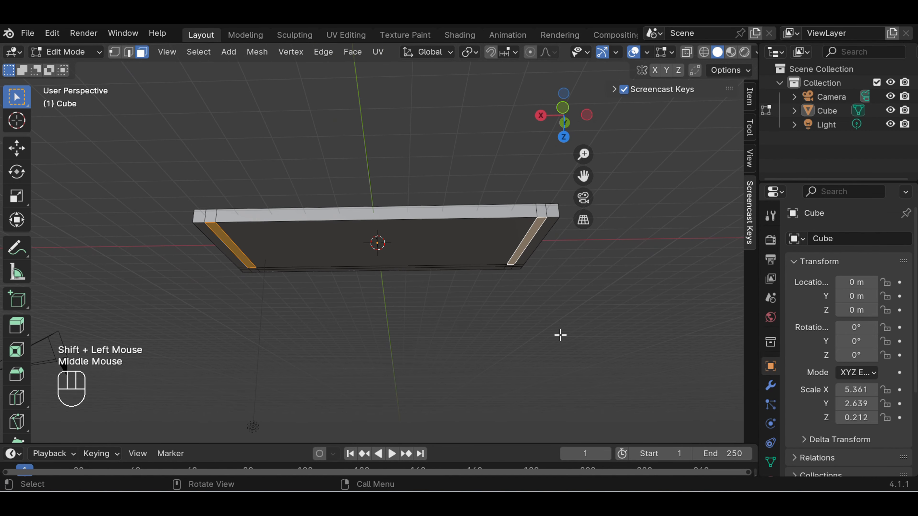
pyautogui.press('e')
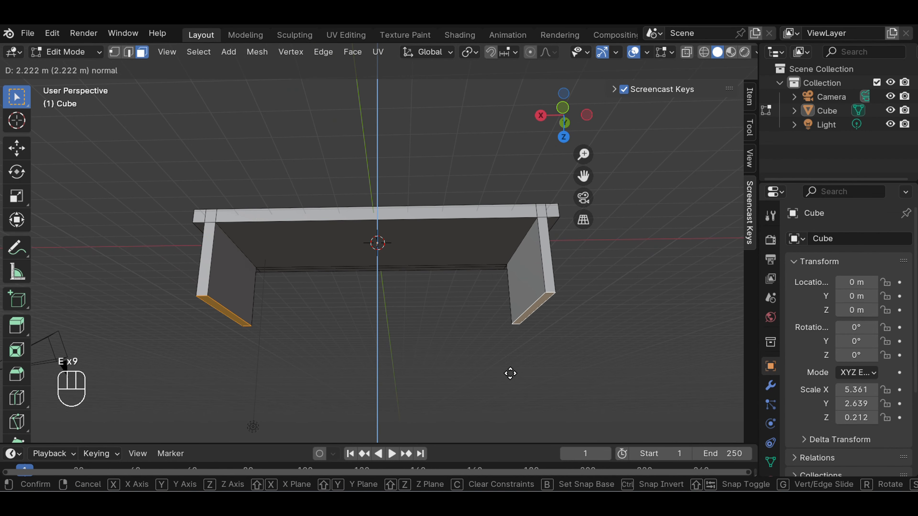
pyautogui.press('e')
pyautogui.press('z')
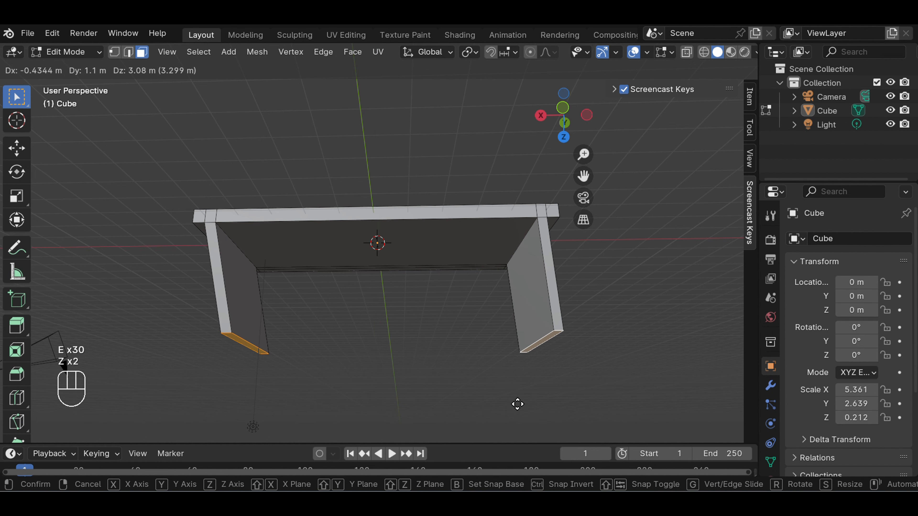
pyautogui.press('z')
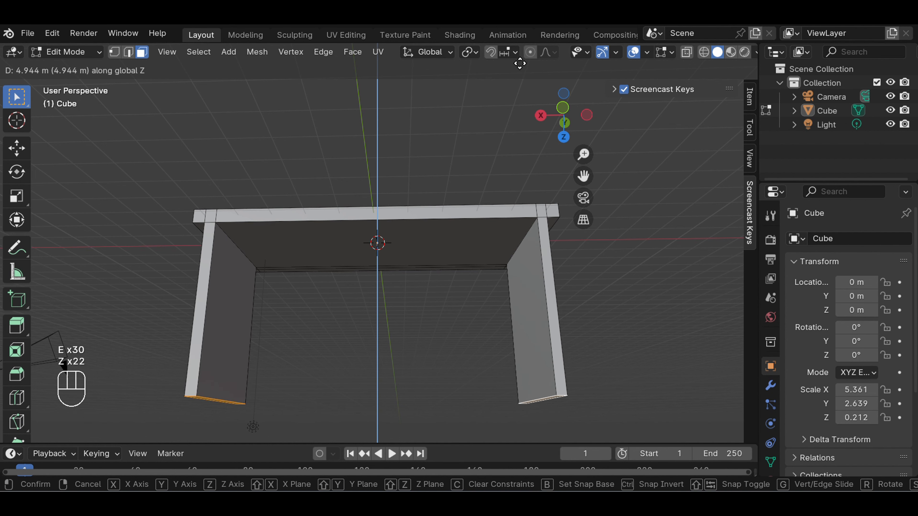
pyautogui.click(520, 63)
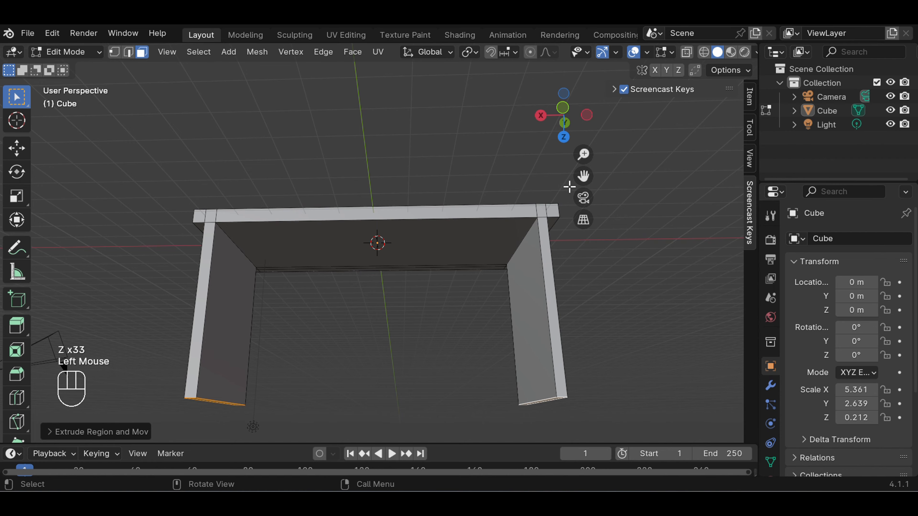
# Extrude the inner lengthwise strip near the positive Y edge of the +Z face, including its two corner squares, about 3.9 m along its normal
pyautogui.scroll(-4, 564, 202)
pyautogui.scroll(2, 487, 219)
pyautogui.moveTo(447, 147); pyautogui.dragTo(466, 77, button='middle')
pyautogui.moveTo(460, 192); pyautogui.dragTo(447, 119, button='middle')
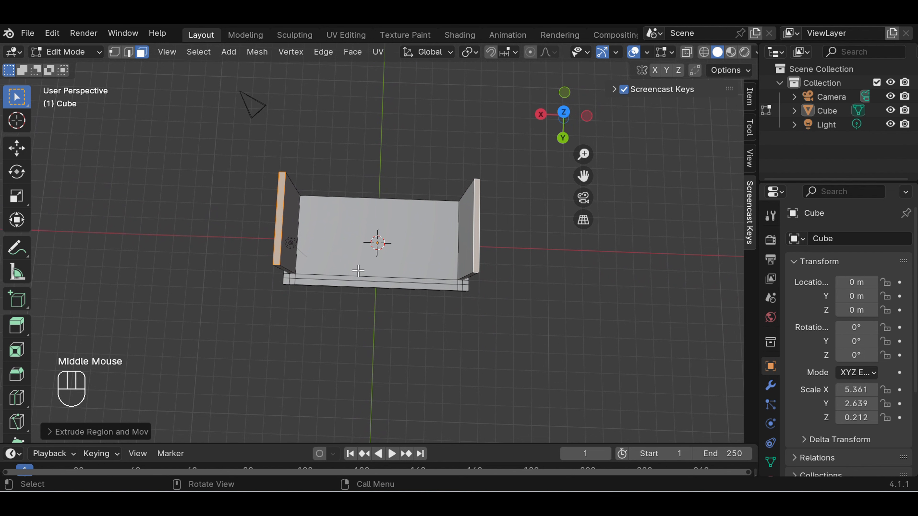
pyautogui.scroll(2, 320, 280)
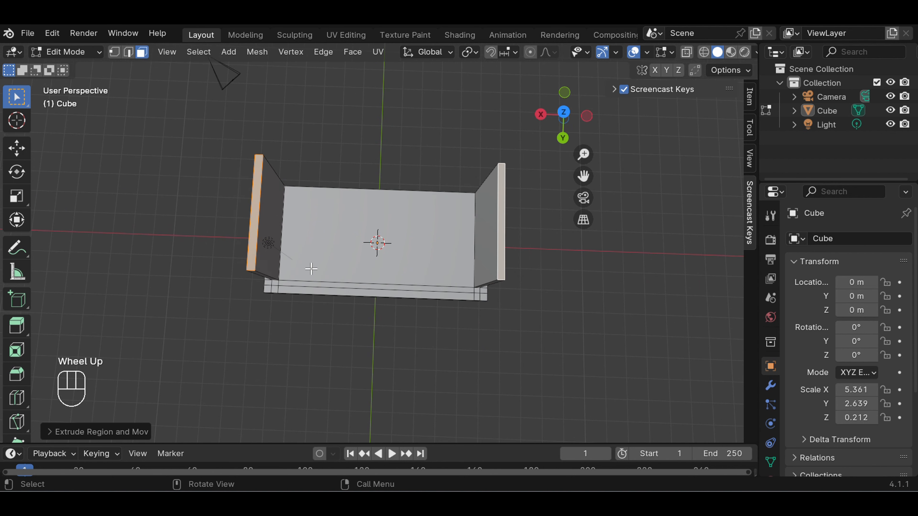
pyautogui.click(254, 292)
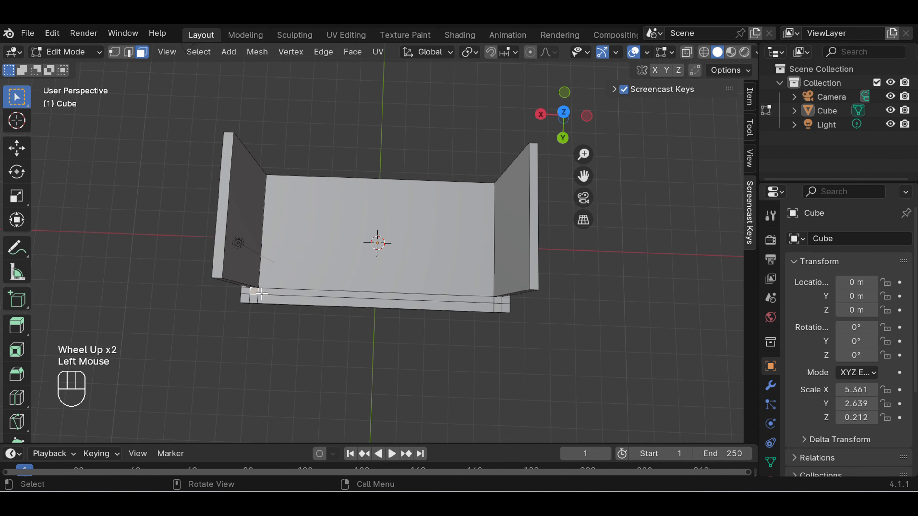
pyautogui.keyDown('shift'); pyautogui.click(498, 301); pyautogui.keyUp('shift')
pyautogui.keyDown('shift'); pyautogui.click(471, 297); pyautogui.keyUp('shift')
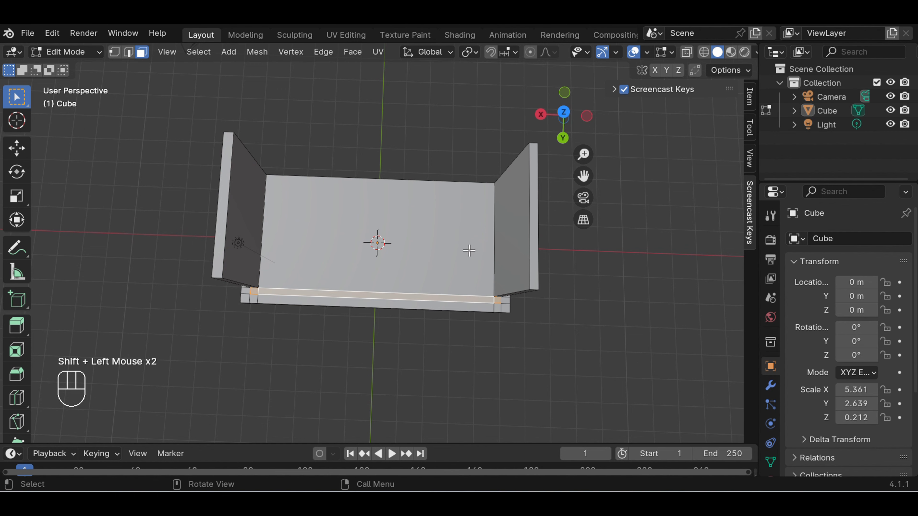
pyautogui.moveTo(462, 137); pyautogui.dragTo(446, 278, button='middle')
pyautogui.press('e')
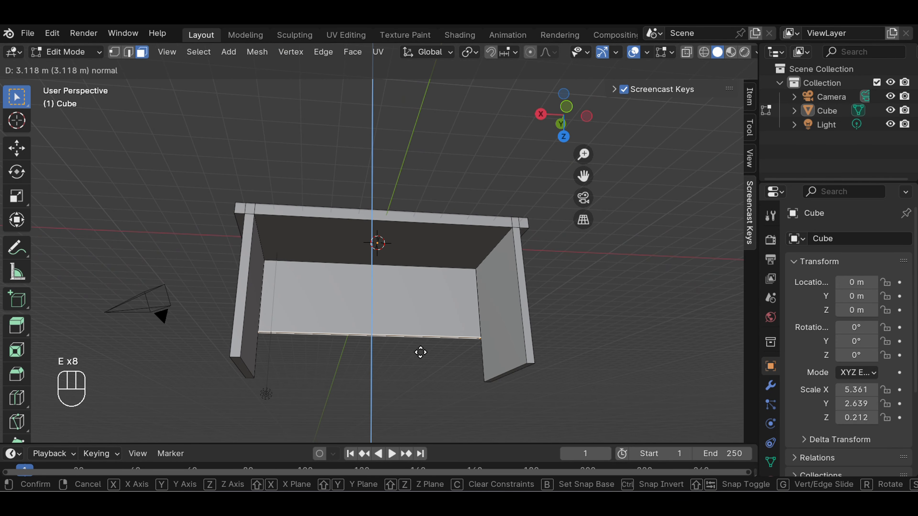
pyautogui.click(422, 370)
pyautogui.click(579, 325)
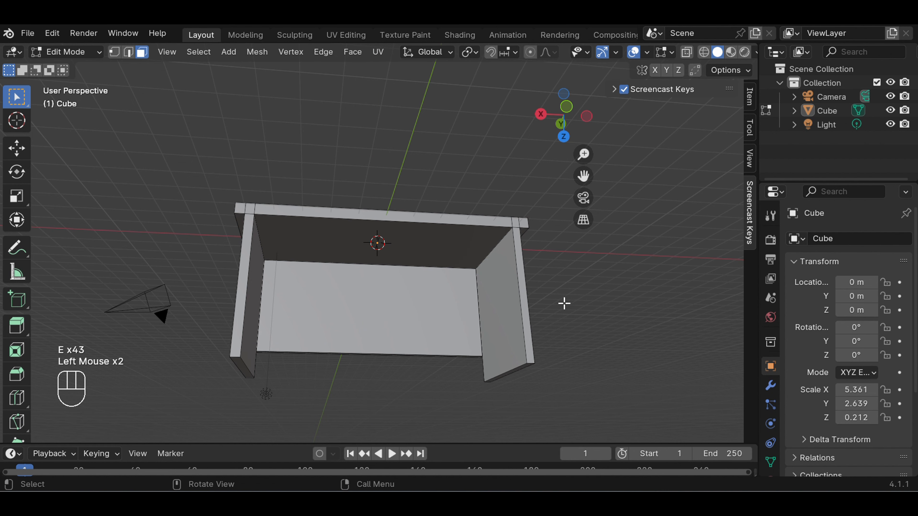
# Add a crosswise loop cut through the slab and back panel, slid about 0.24 toward the negative X end
pyautogui.scroll(-2, 564, 303)
pyautogui.moveTo(511, 229); pyautogui.dragTo(493, 254, button='middle')
pyautogui.scroll(2, 493, 254)
pyautogui.scroll(1, 493, 254)
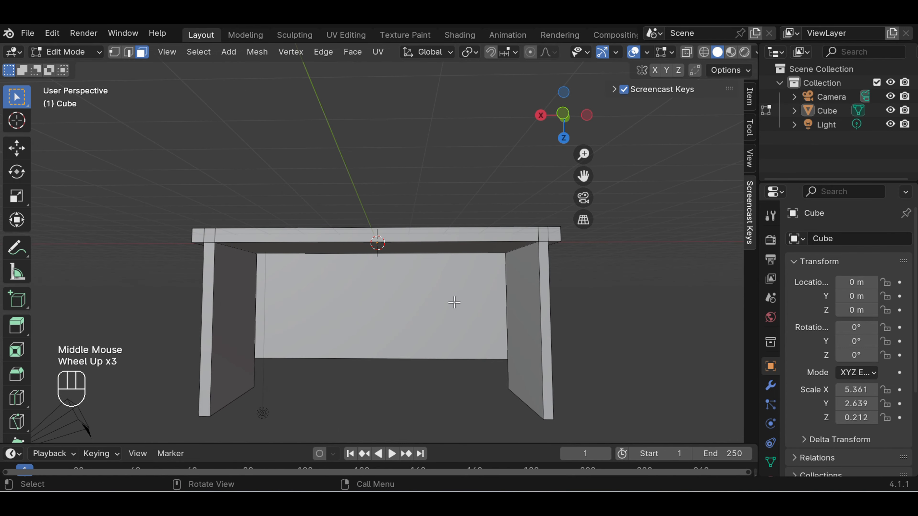
pyautogui.press('ctrl')
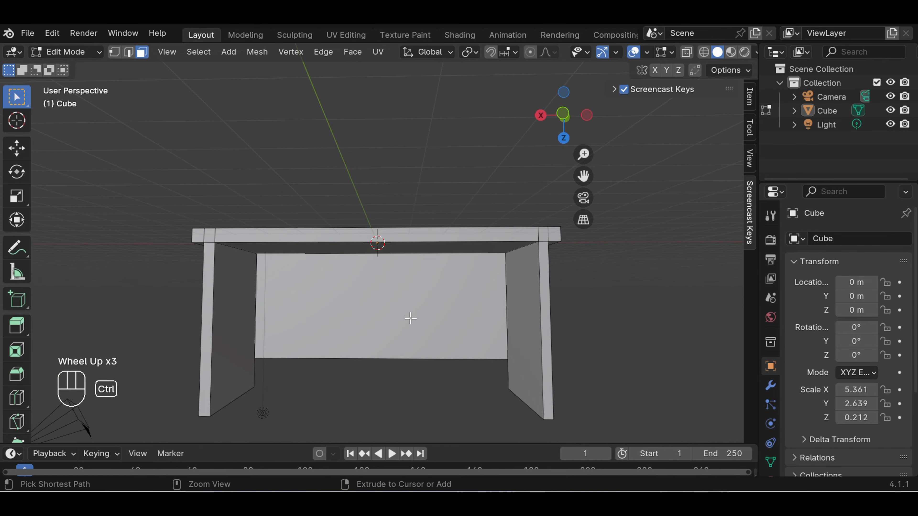
pyautogui.click(419, 310)
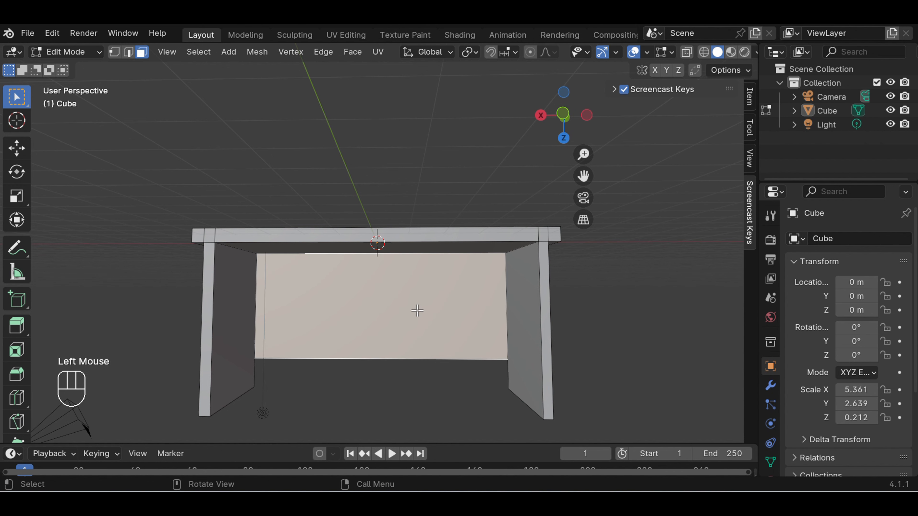
pyautogui.press('ctrl')
pyautogui.hotkey('ctrl', 'r')
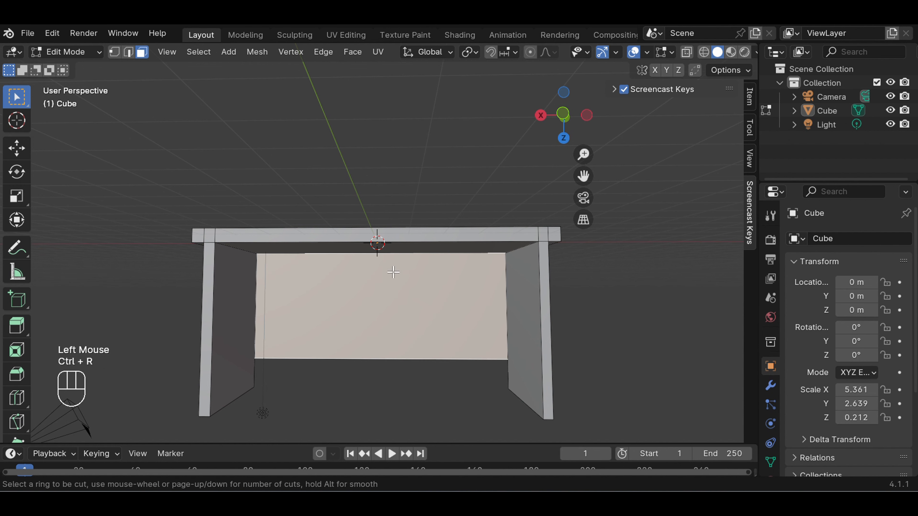
pyautogui.click(353, 266)
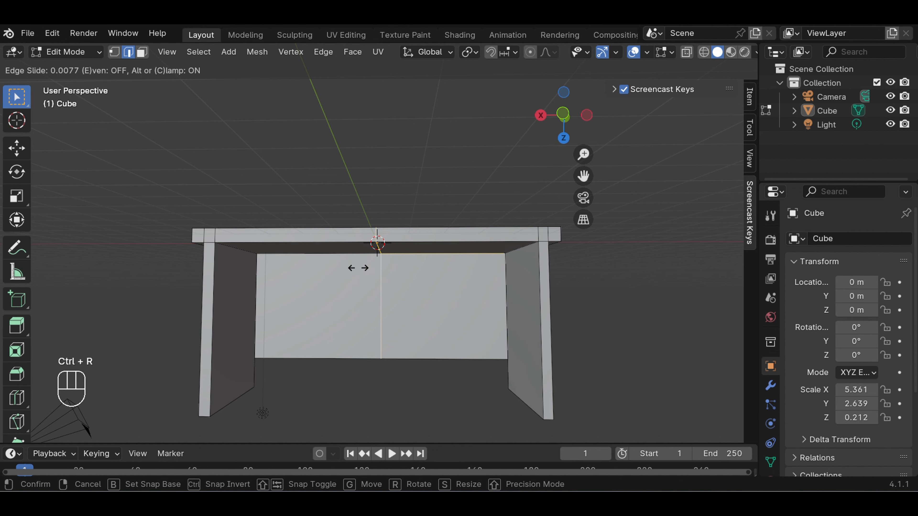
pyautogui.click(382, 278)
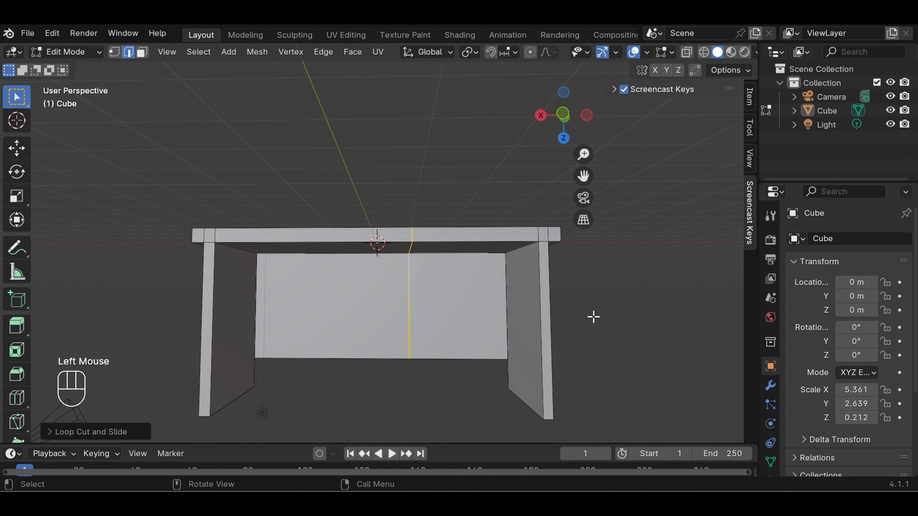
pyautogui.click(597, 318)
# In face select mode, extrude the back panel's section on the negative X side about 4.2 m toward the front to form a cabinet block
pyautogui.scroll(-2, 598, 319)
pyautogui.click(435, 280)
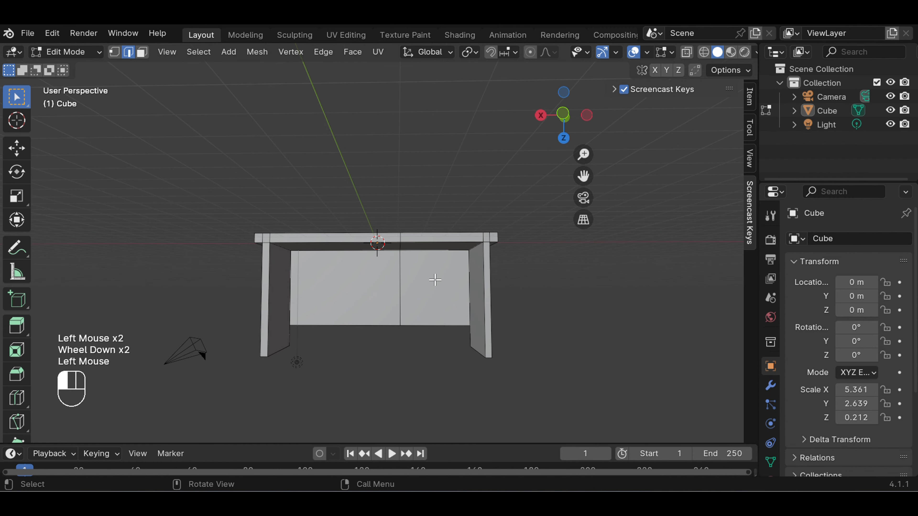
pyautogui.click(142, 52)
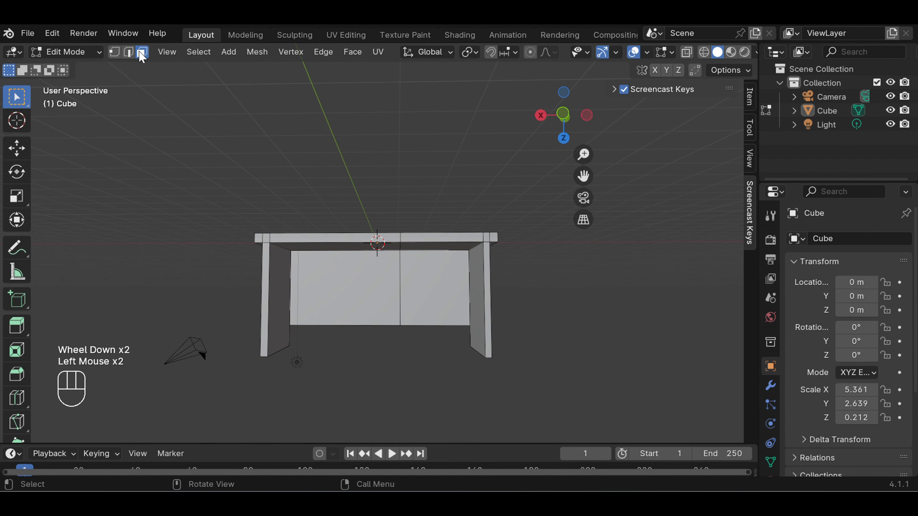
pyautogui.click(425, 286)
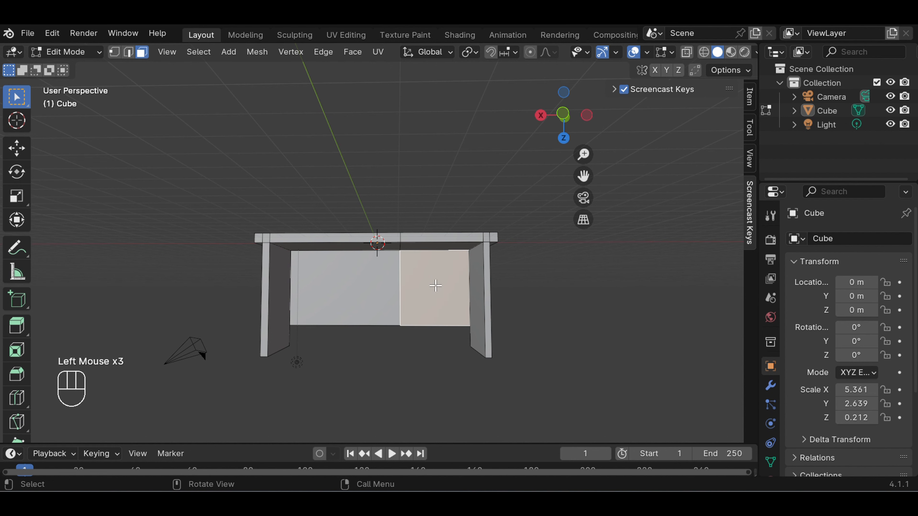
pyautogui.moveTo(506, 291); pyautogui.dragTo(572, 307, button='middle')
pyautogui.scroll(1, 521, 278)
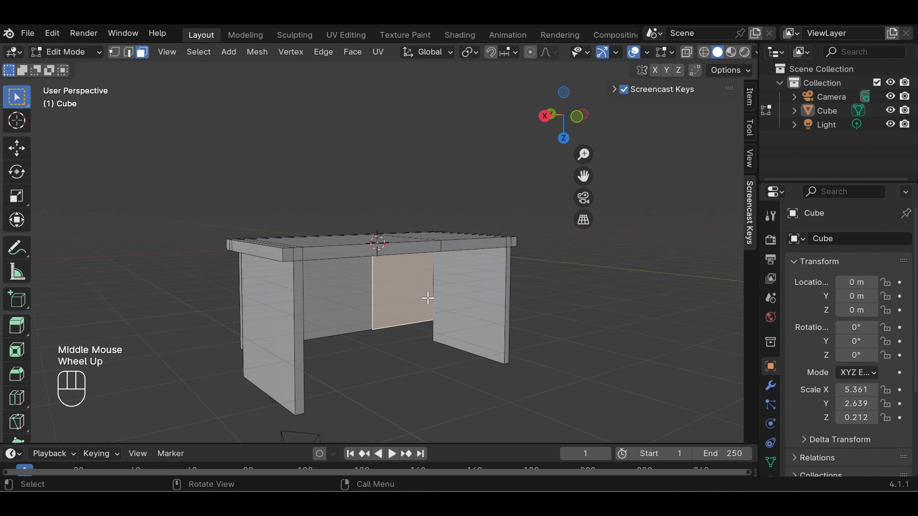
pyautogui.press('e')
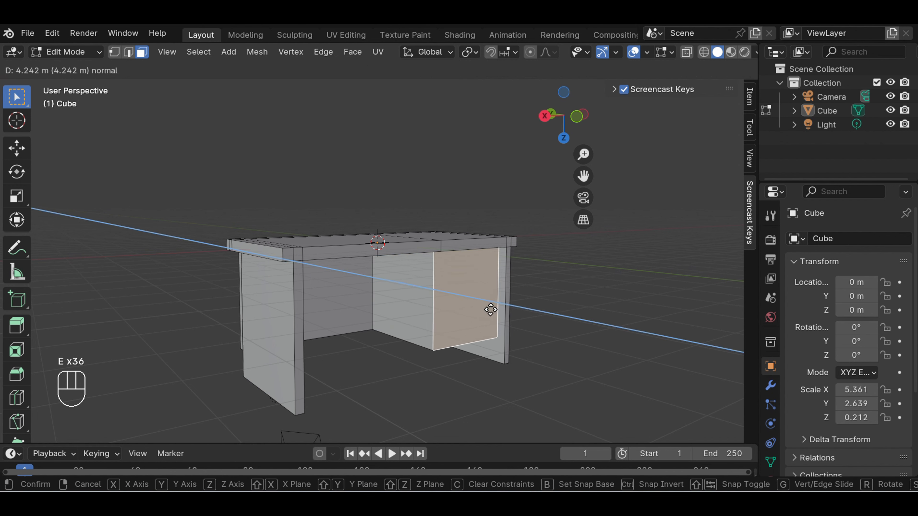
pyautogui.click(491, 309)
pyautogui.click(549, 314)
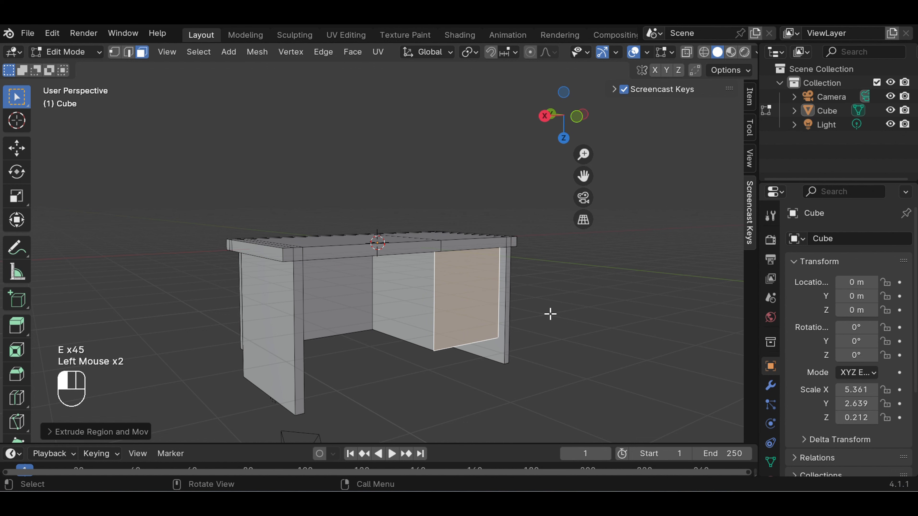
# Duplicate the cabinet block's front face and place the copy about -7.1 m along global Y, in front of the desk
pyautogui.scroll(-2, 550, 314)
pyautogui.moveTo(551, 314); pyautogui.dragTo(524, 313, button='middle')
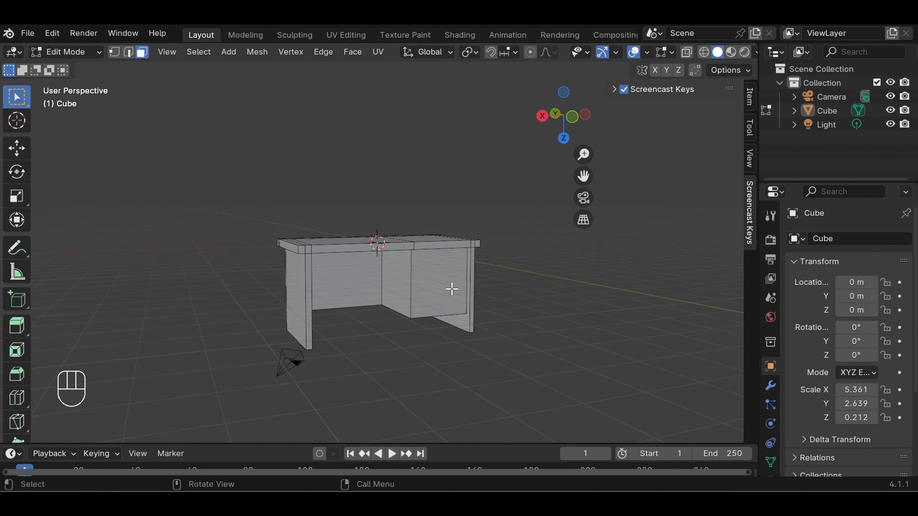
pyautogui.click(448, 287)
pyautogui.click(17, 148)
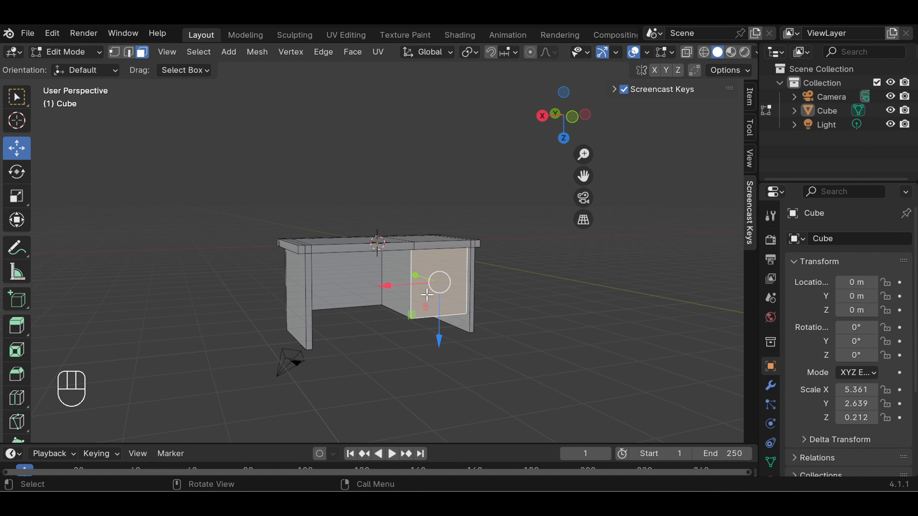
pyautogui.press('shift')
pyautogui.hotkey('shift', 'd')
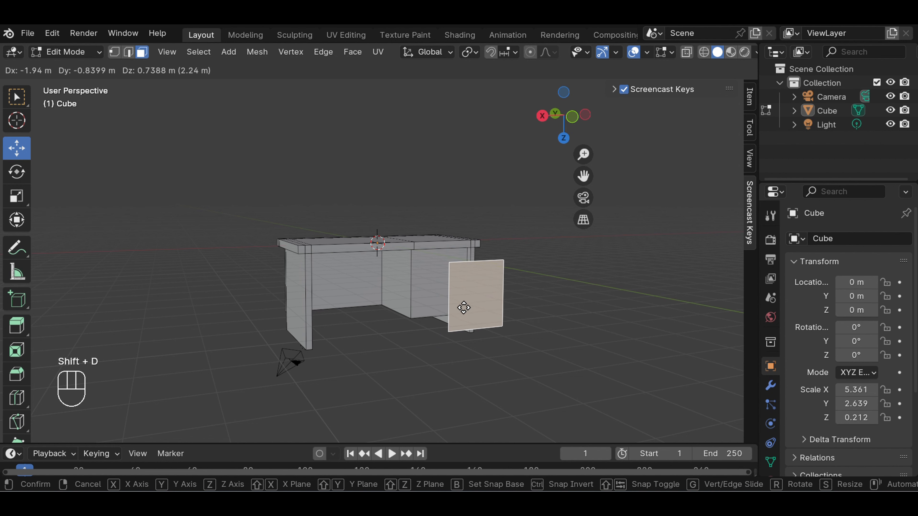
pyautogui.press('y')
pyautogui.press('y')
pyautogui.press('y')
pyautogui.press('y')
pyautogui.press('y')
pyautogui.press('y')
pyautogui.press('y')
pyautogui.press('y')
pyautogui.press('y')
pyautogui.press('y')
pyautogui.press('y')
pyautogui.press('y')
pyautogui.press('y')
pyautogui.press('y')
pyautogui.press('y')
pyautogui.press('y')
pyautogui.press('y')
pyautogui.press('y')
pyautogui.press('y')
pyautogui.press('y')
pyautogui.press('y')
pyautogui.press('y')
pyautogui.press('y')
pyautogui.press('y')
pyautogui.press('y')
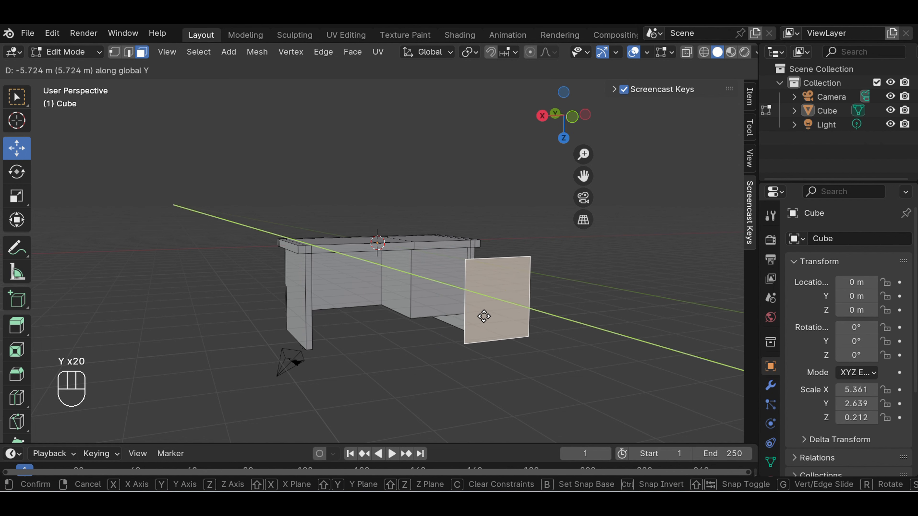
pyautogui.press('y')
pyautogui.press('y')
pyautogui.press('y')
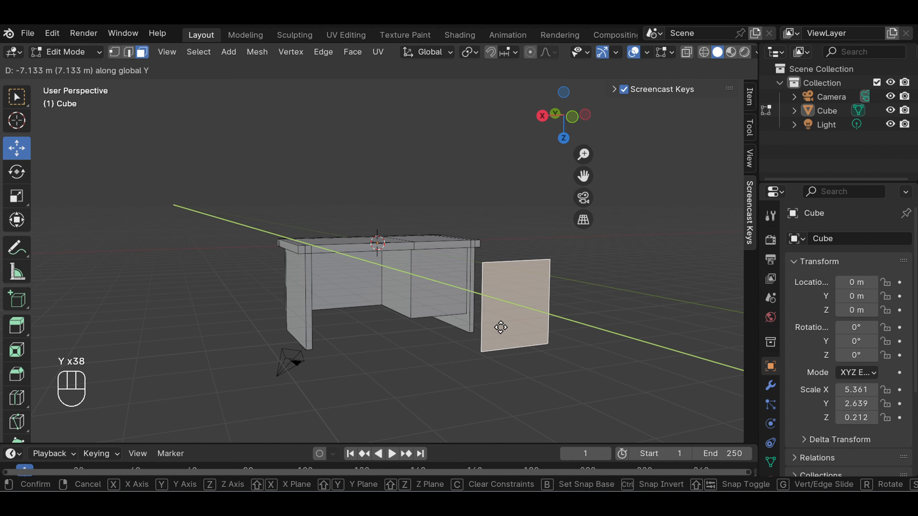
pyautogui.click(499, 327)
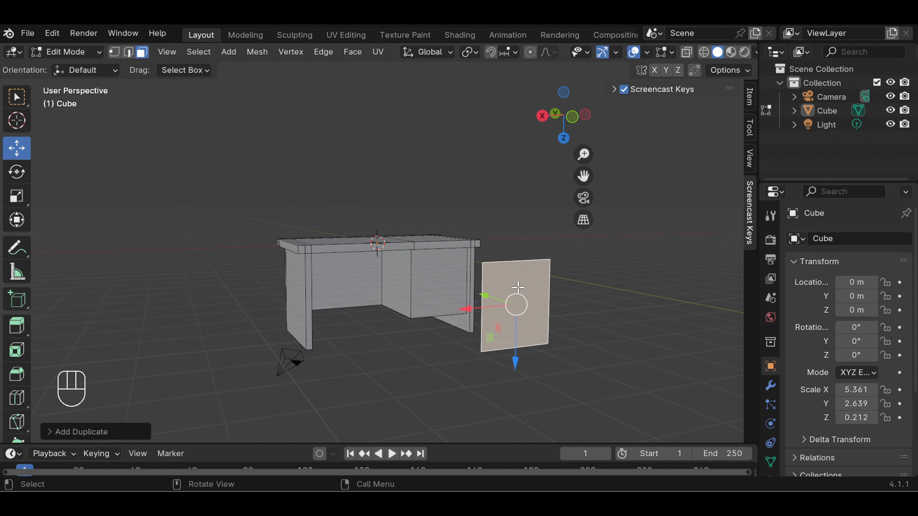
# Separate the duplicated face from the desk mesh by selection
pyautogui.press('p')
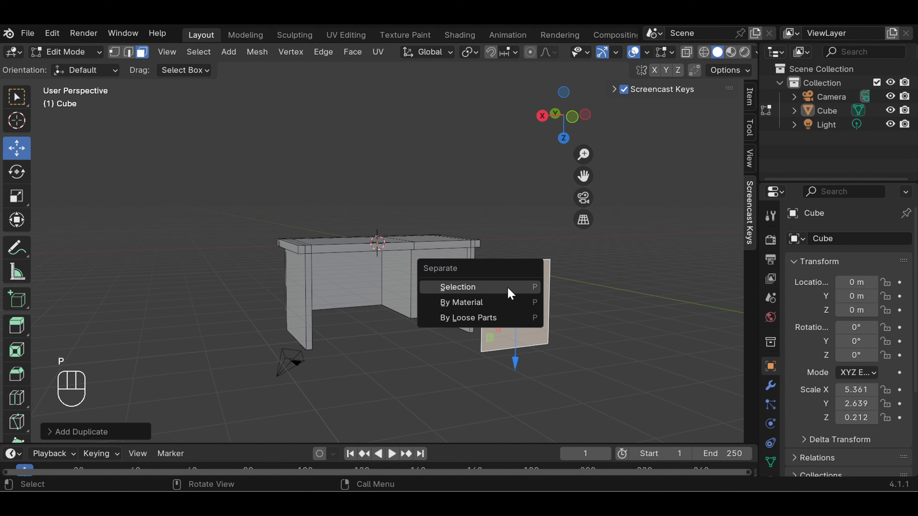
pyautogui.click(504, 288)
pyautogui.click(587, 288)
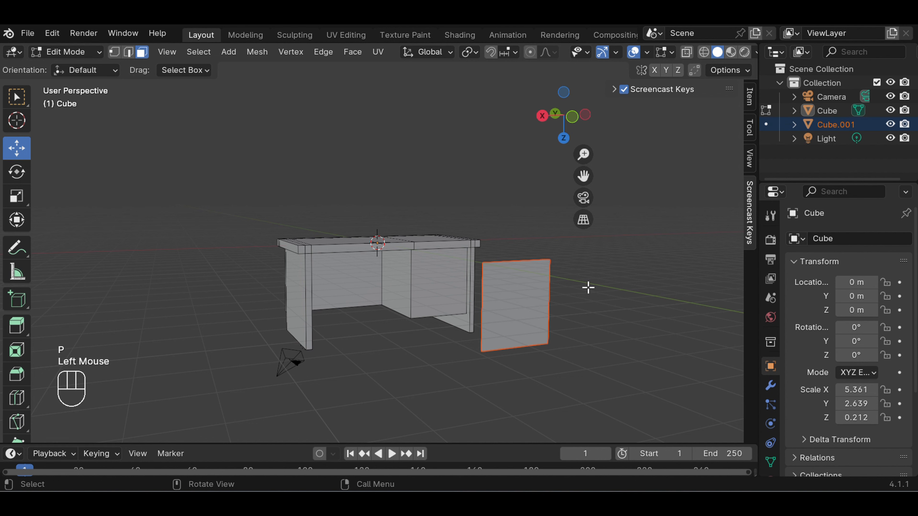
# Exit the desk's Edit Mode, select the separated panel object and enter Edit Mode on it
pyautogui.click(89, 52)
pyautogui.click(89, 68)
pyautogui.click(433, 266)
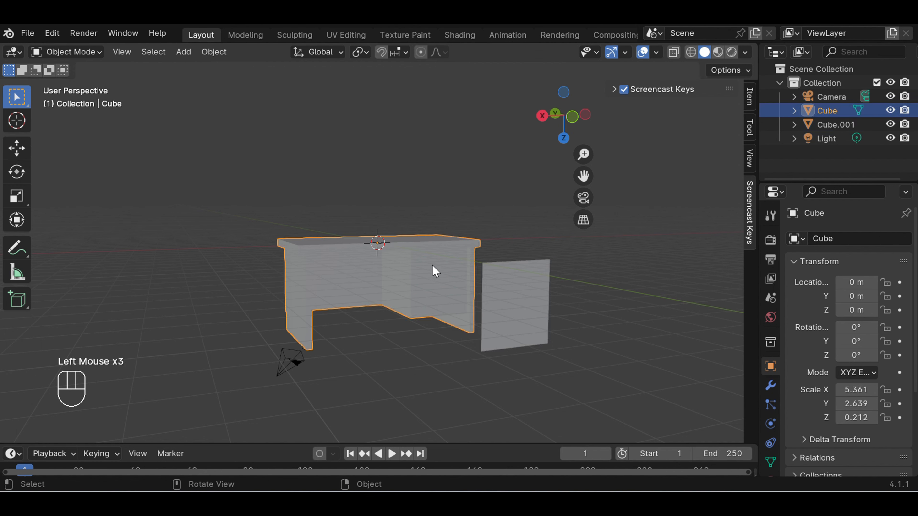
pyautogui.click(515, 298)
pyautogui.click(418, 269)
pyautogui.click(83, 53)
pyautogui.click(88, 84)
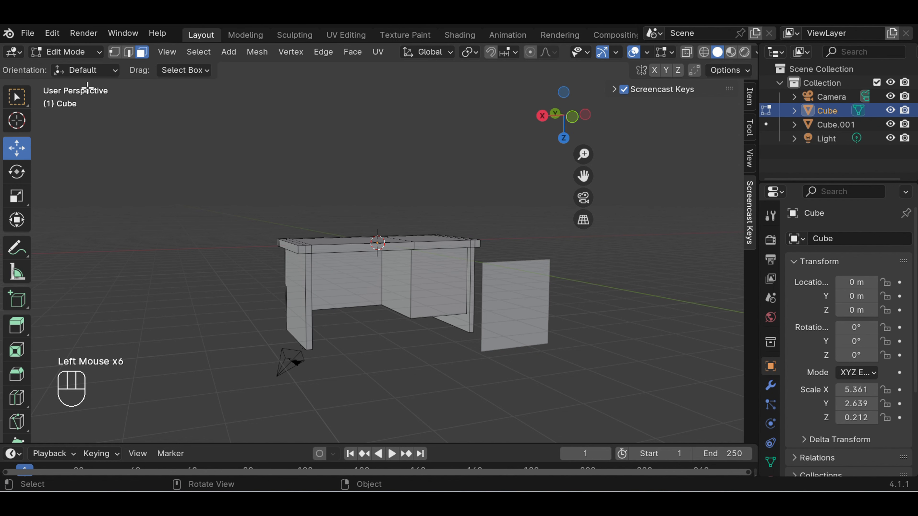
pyautogui.click(595, 364)
pyautogui.click(510, 277)
pyautogui.moveTo(98, 52); pyautogui.dragTo(92, 87)
pyautogui.click(525, 318)
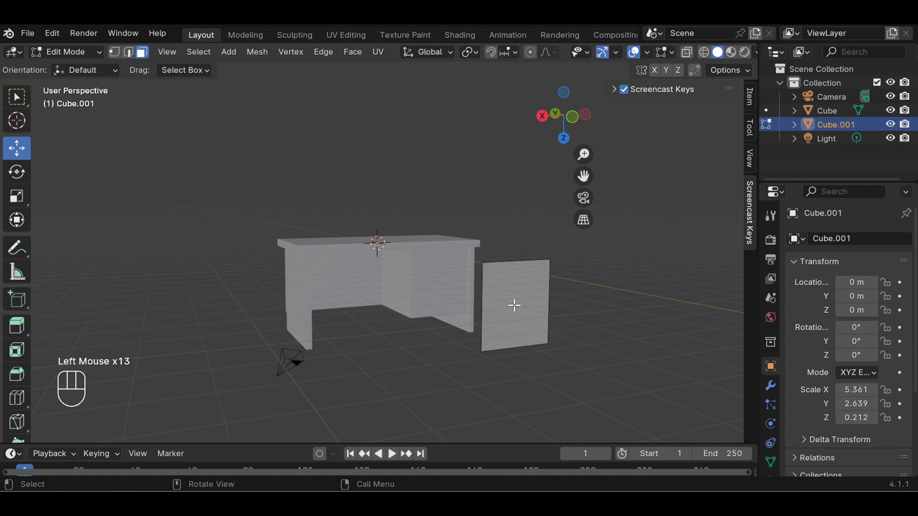
# Extrude the separated panel's face about 0.23 m toward the desk to give the panel thickness
pyautogui.moveTo(612, 334); pyautogui.dragTo(580, 314, button='middle')
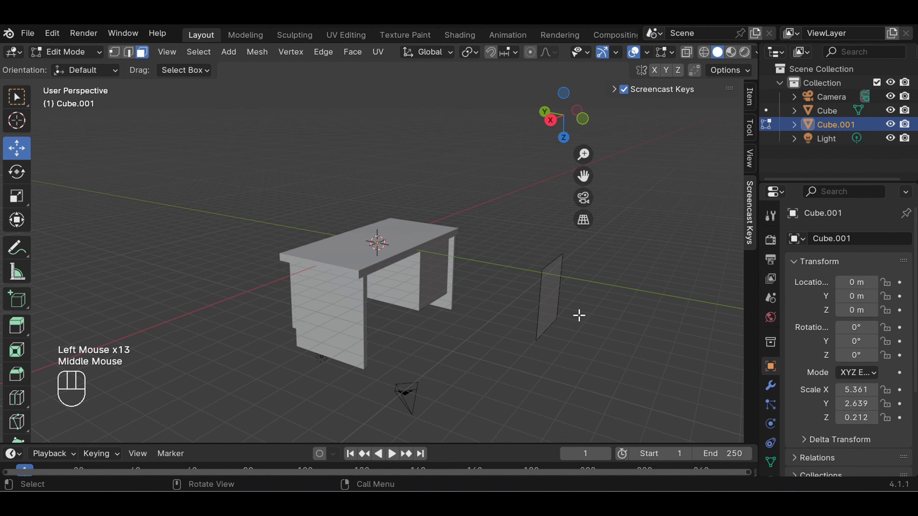
pyautogui.click(543, 261)
pyautogui.click(544, 263)
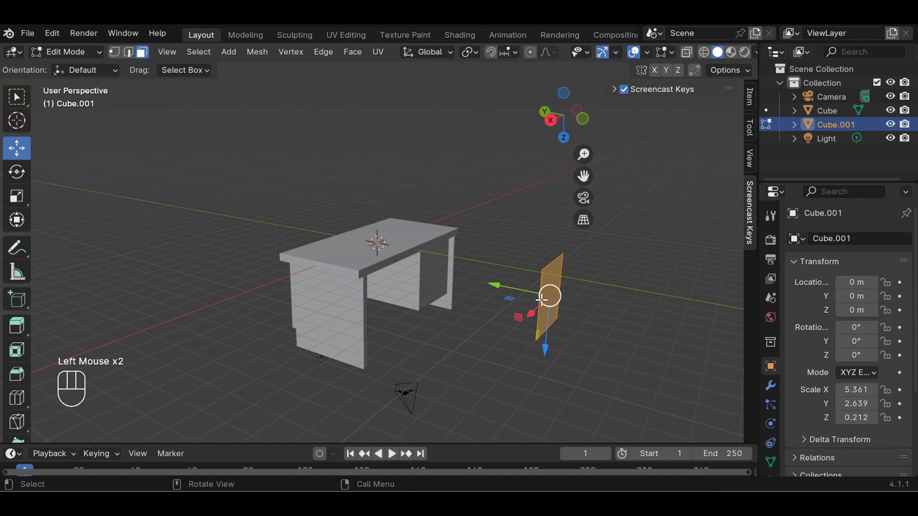
pyautogui.press('e')
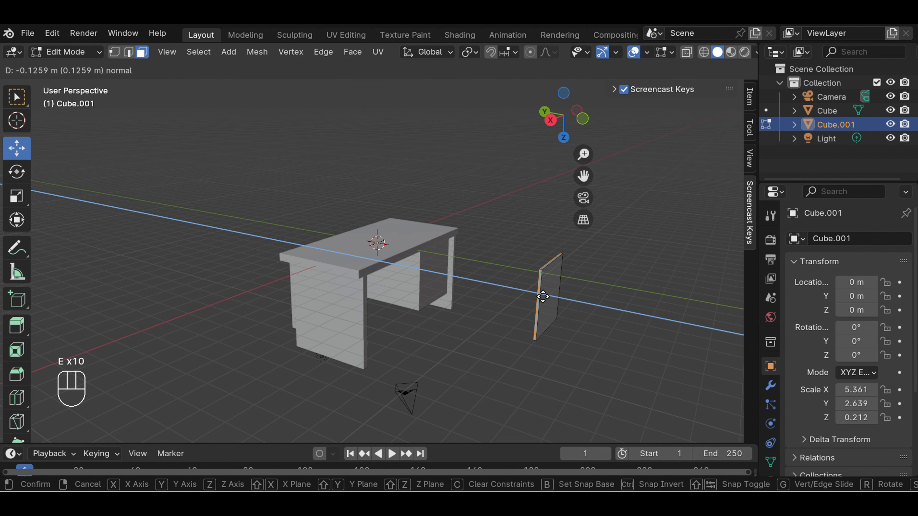
pyautogui.press('e')
pyautogui.press('e')
pyautogui.press('e')
pyautogui.press('e')
pyautogui.press('e')
pyautogui.press('e')
pyautogui.press('e')
pyautogui.press('e')
pyautogui.press('e')
pyautogui.press('e')
pyautogui.press('e')
pyautogui.press('e')
pyautogui.press('e')
pyautogui.press('e')
pyautogui.press('e')
pyautogui.press('e')
pyautogui.press('e')
pyautogui.press('e')
pyautogui.press('e')
pyautogui.press('e')
pyautogui.press('e')
pyautogui.press('e')
pyautogui.press('e')
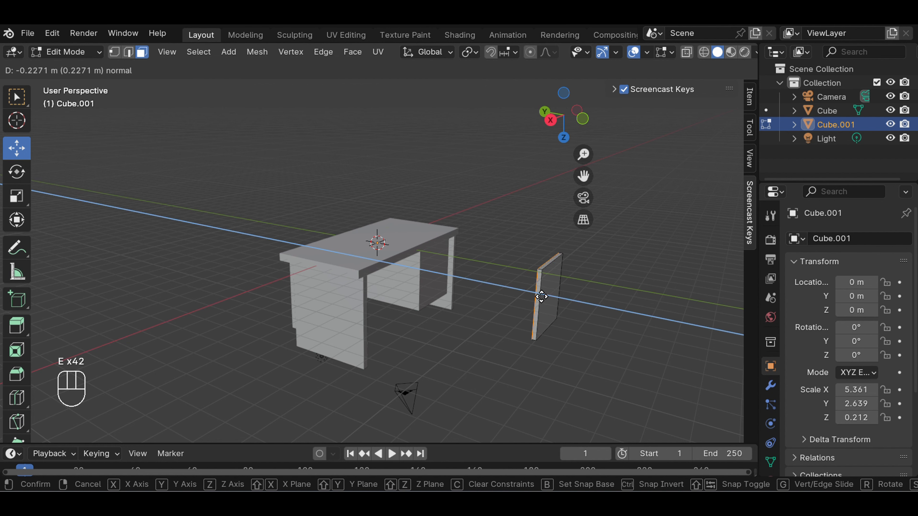
pyautogui.click(540, 296)
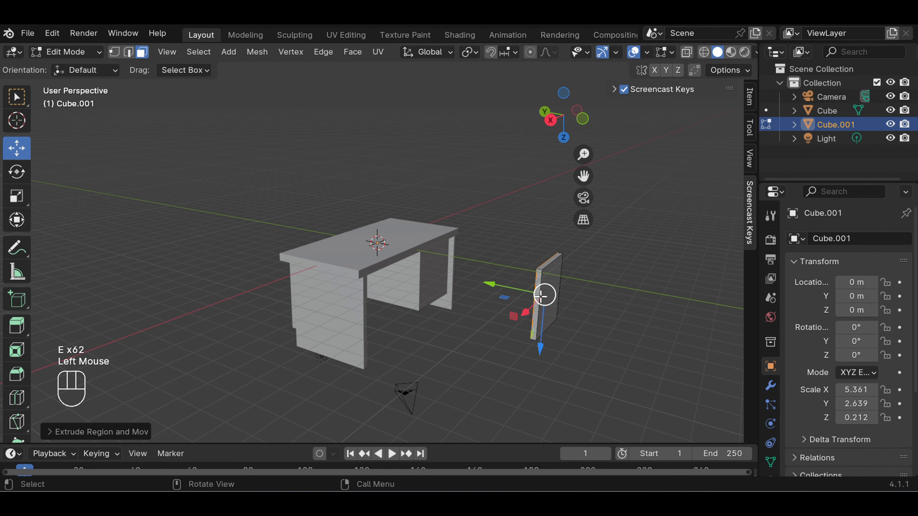
pyautogui.click(596, 299)
pyautogui.moveTo(600, 299); pyautogui.dragTo(521, 275, button='middle')
pyautogui.scroll(2, 521, 276)
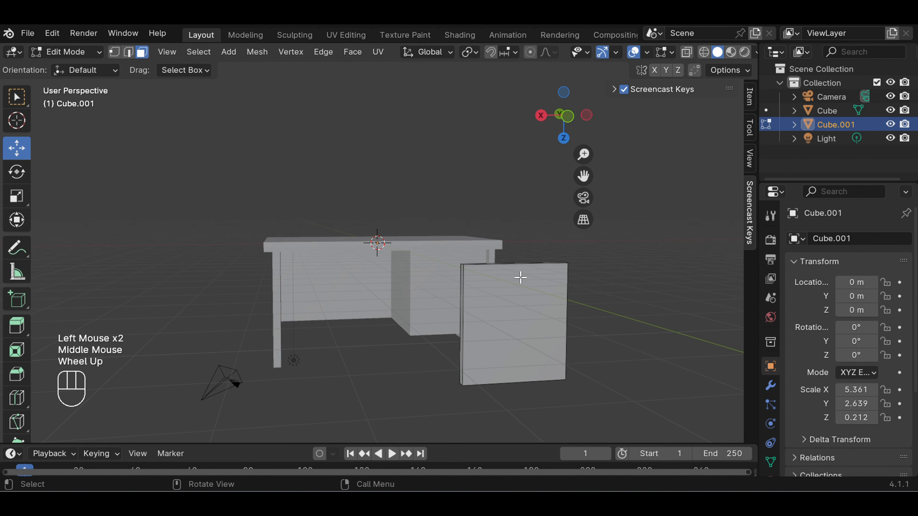
# Add a horizontal loop cut across the separate front panel, roughly a quarter of its height below the top edge
pyautogui.moveTo(583, 176); pyautogui.dragTo(500, 118)
pyautogui.scroll(1, 512, 268)
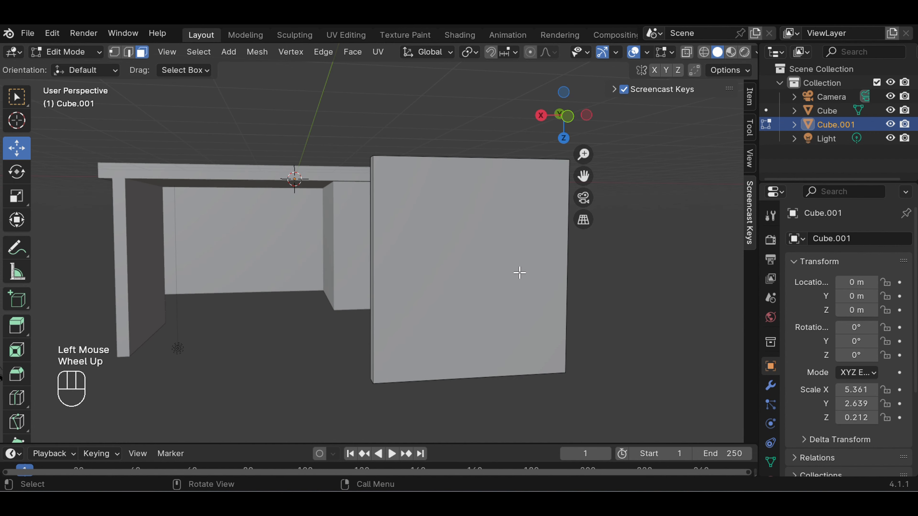
pyautogui.moveTo(611, 254); pyautogui.dragTo(598, 254, button='middle')
pyautogui.click(399, 227)
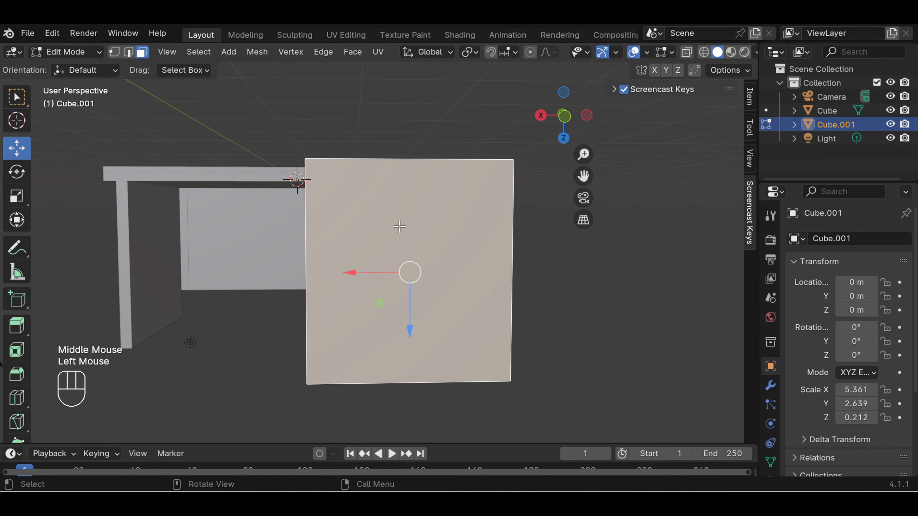
pyautogui.hotkey('ctrl', 'r')
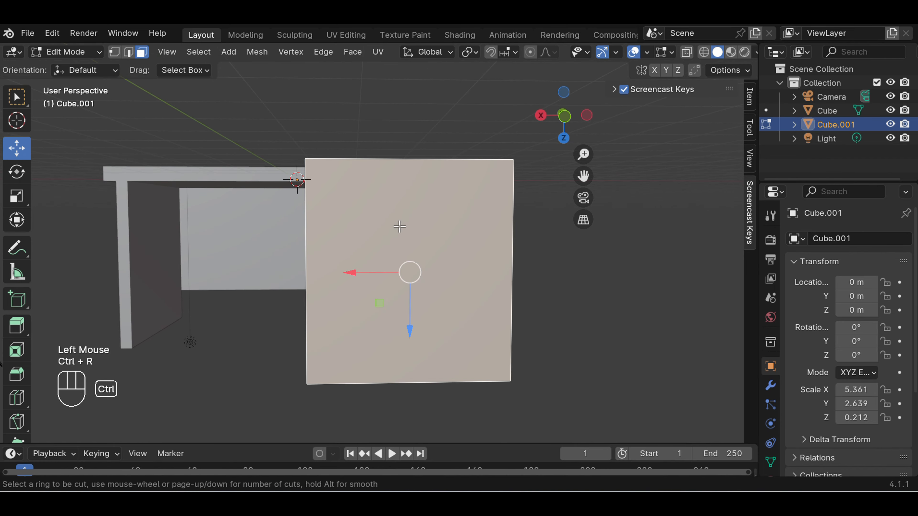
pyautogui.click(326, 270)
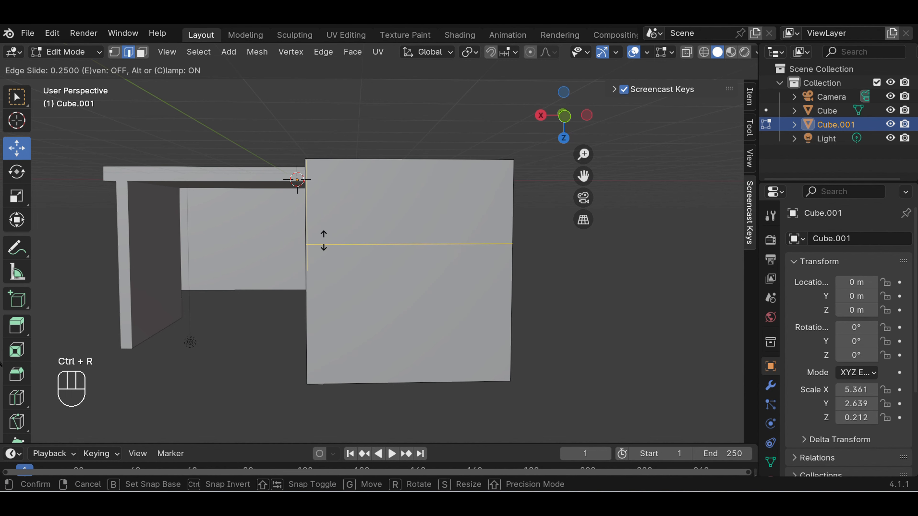
pyautogui.click(335, 209)
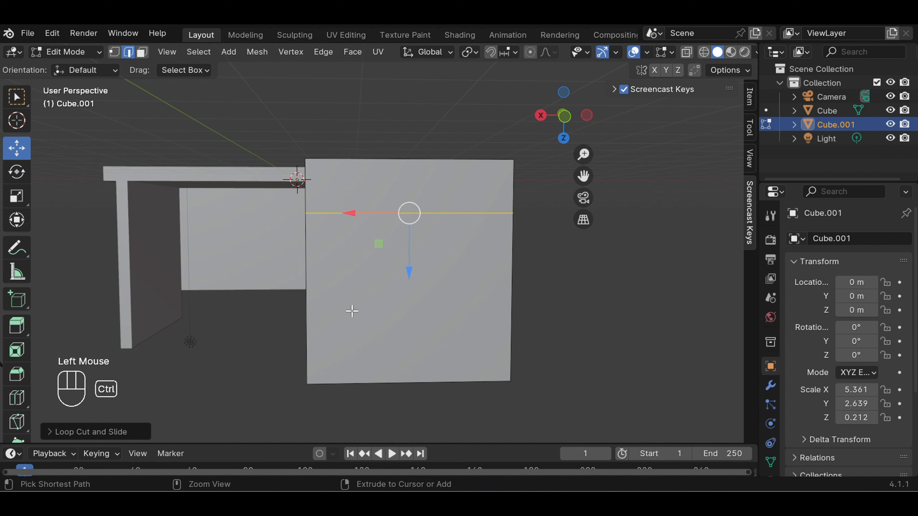
# Add a second horizontal loop cut close below the first with an edge slide of about 0.88, forming a narrow strip
pyautogui.hotkey('ctrl', 'r')
pyautogui.click(307, 317)
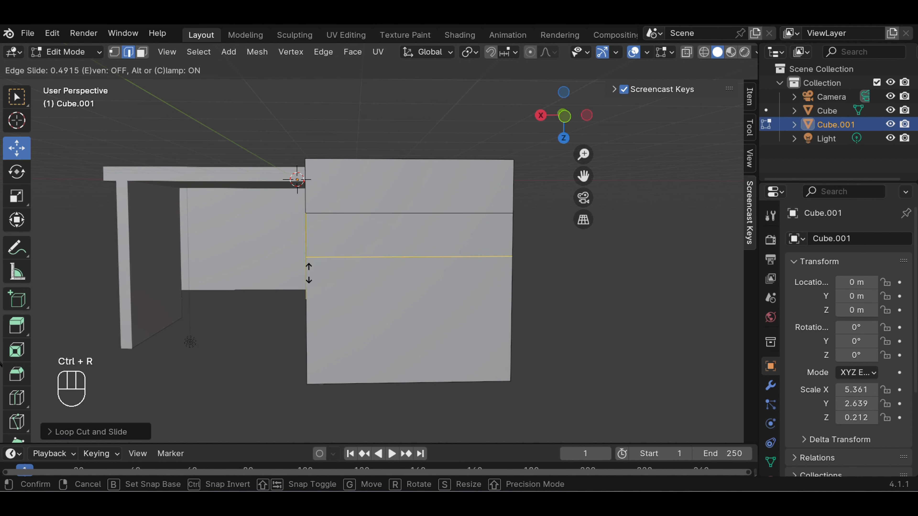
pyautogui.click(319, 241)
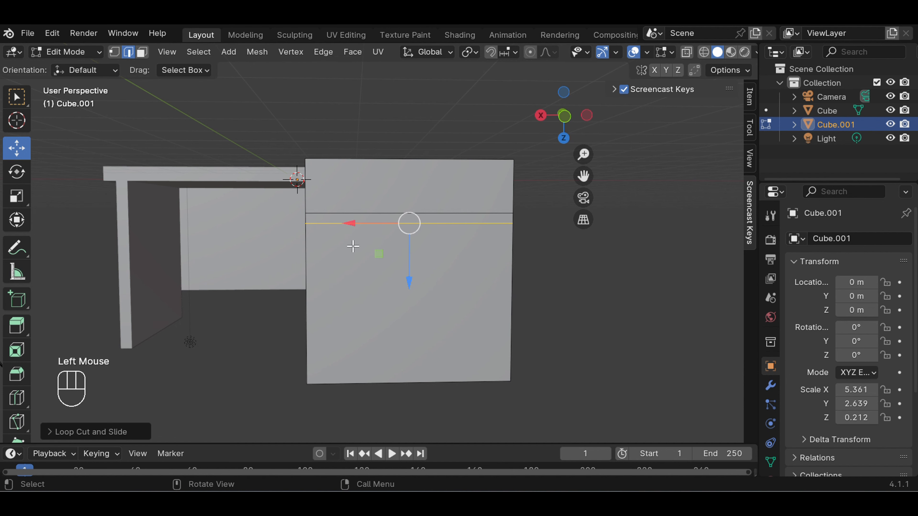
pyautogui.click(557, 285)
# In face selection mode, delete the front face and the near end face of the narrow strip between the two loop cuts
pyautogui.moveTo(564, 275); pyautogui.dragTo(597, 283, button='middle')
pyautogui.click(556, 255)
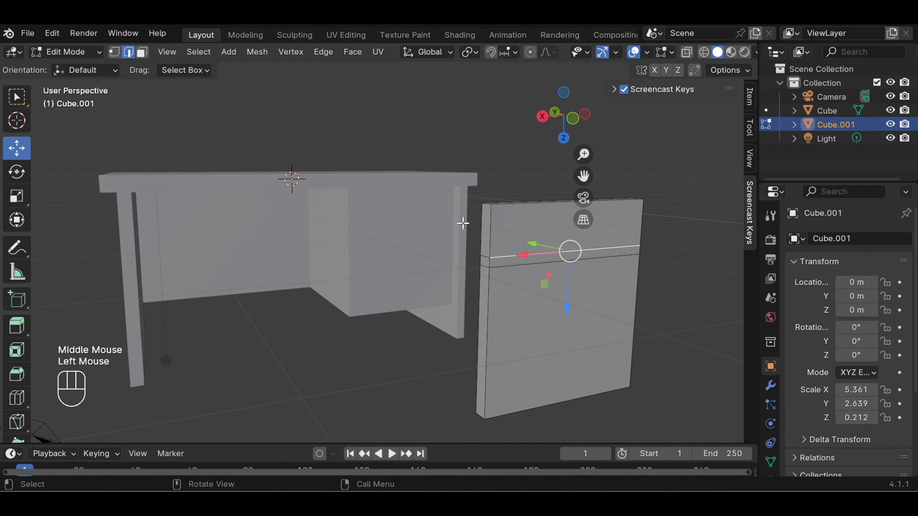
pyautogui.click(142, 51)
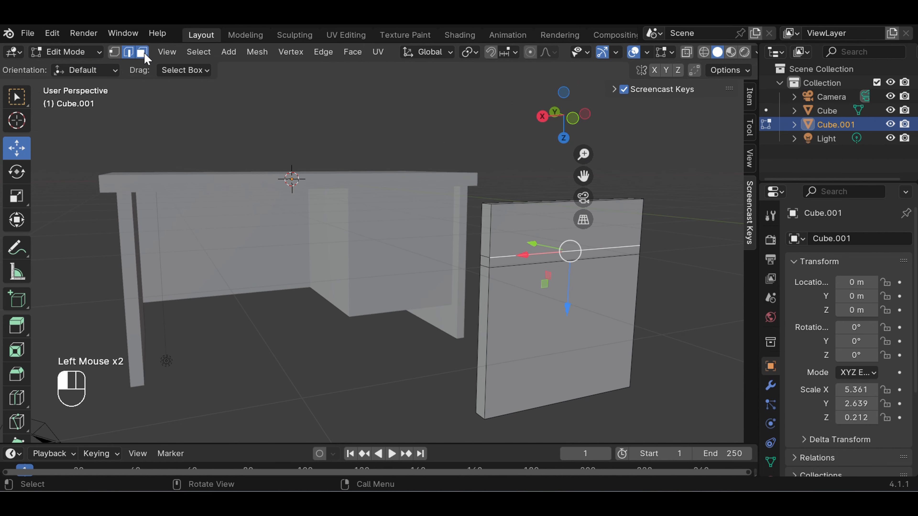
pyautogui.click(524, 263)
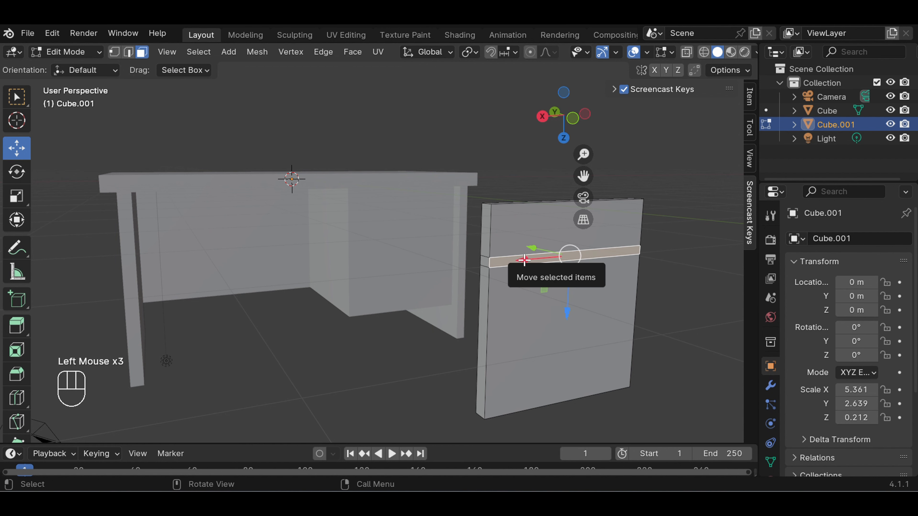
pyautogui.rightClick(510, 266)
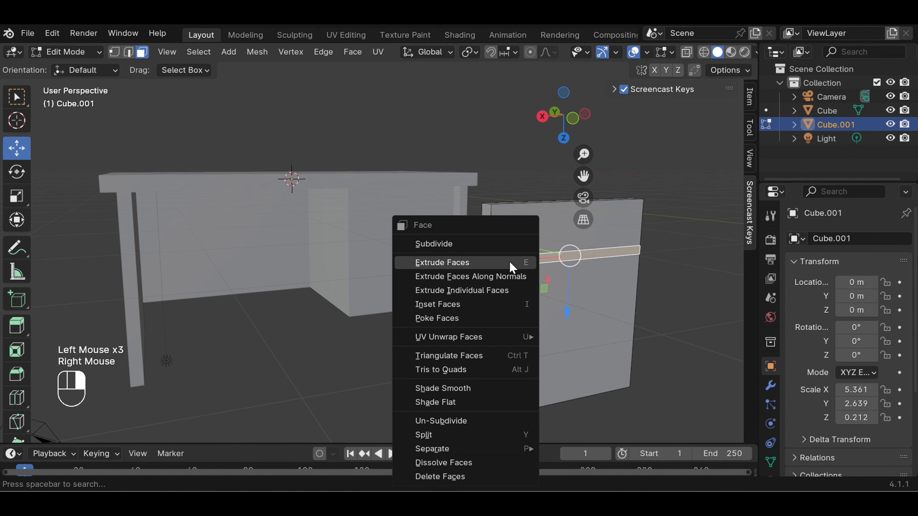
pyautogui.click(463, 477)
pyautogui.click(486, 265)
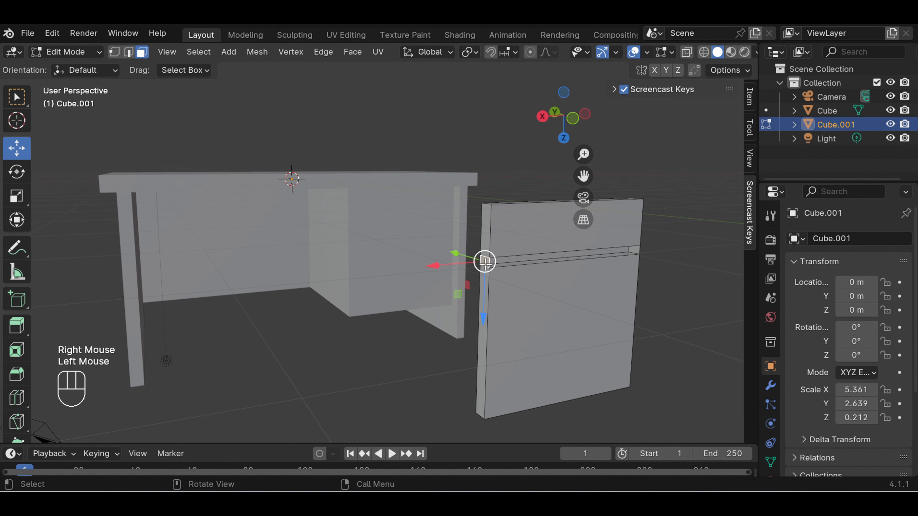
pyautogui.rightClick(486, 266)
pyautogui.click(453, 293)
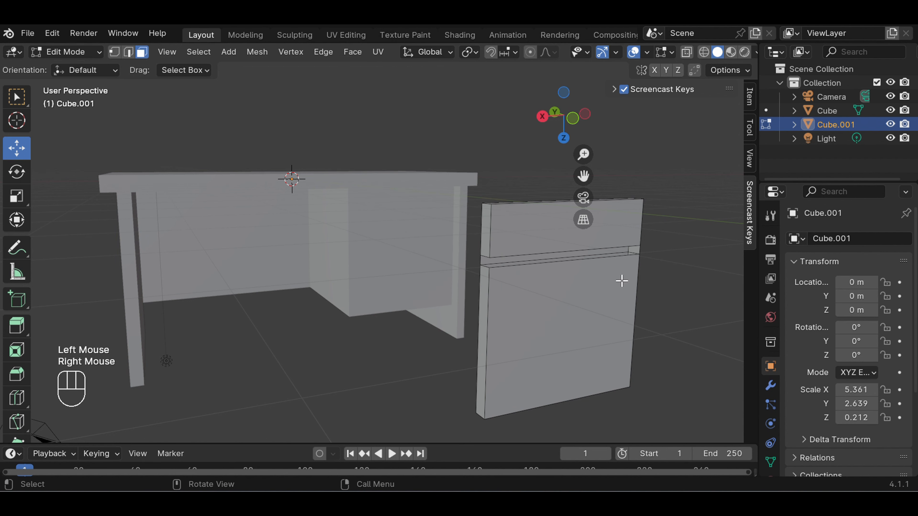
# Delete the strip's back face and remaining end face to split the panel into an upper and a lower piece
pyautogui.click(601, 250)
pyautogui.rightClick(604, 250)
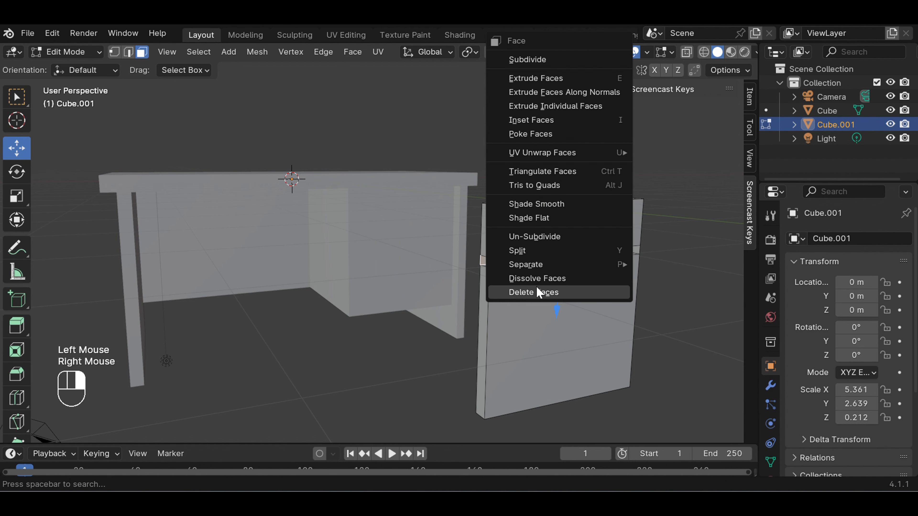
pyautogui.click(539, 292)
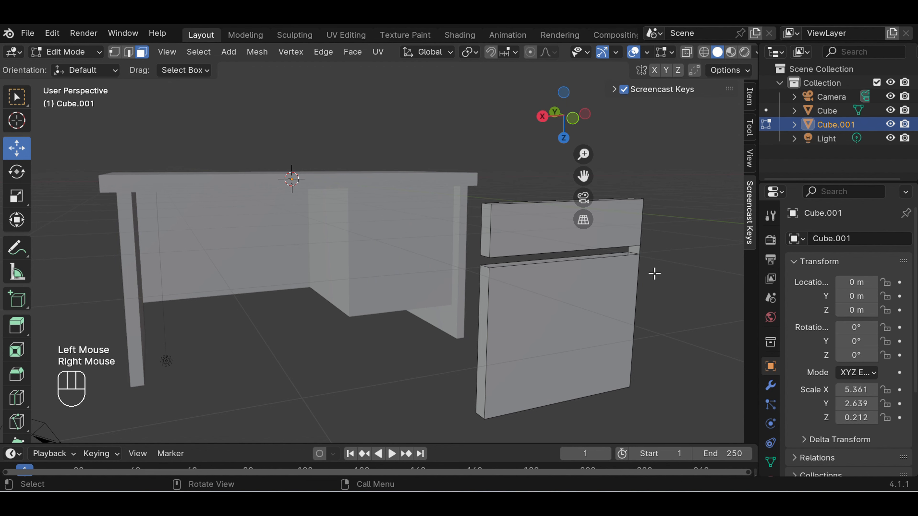
pyautogui.click(635, 249)
pyautogui.rightClick(639, 253)
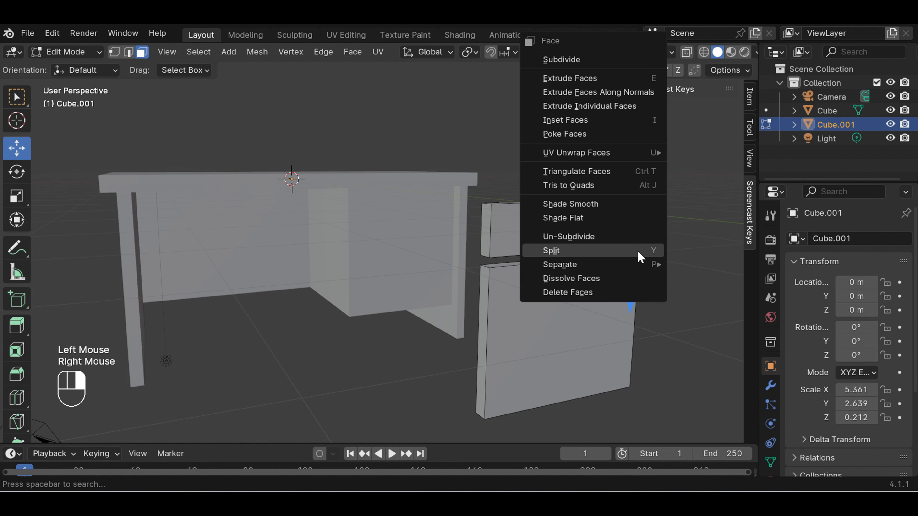
pyautogui.click(588, 292)
# In edge selection mode, select the two short bottom edges of the upper piece and fill its open underside with a face
pyautogui.scroll(1, 670, 285)
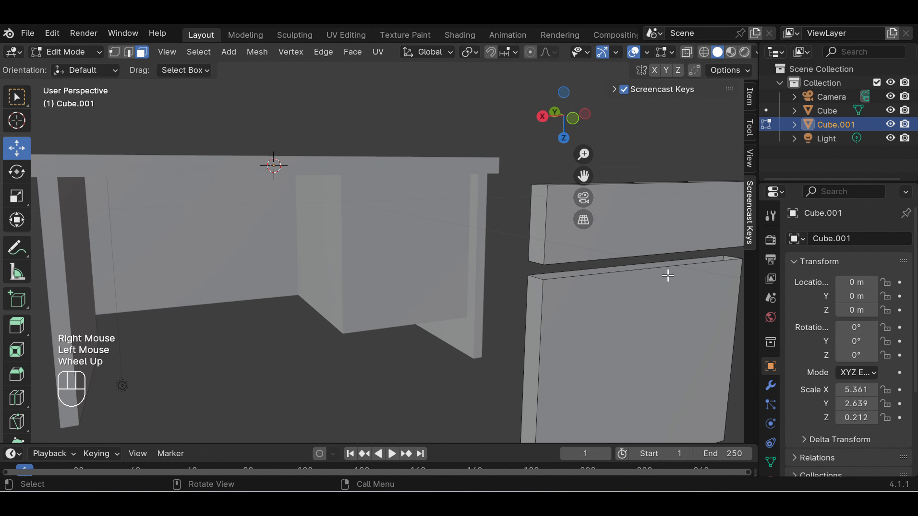
pyautogui.moveTo(583, 176); pyautogui.dragTo(394, 179)
pyautogui.moveTo(601, 227)
pyautogui.mouseDown(button='middle')
pyautogui.moveTo(604, 256)
pyautogui.moveTo(609, 211)
pyautogui.moveTo(600, 222)
pyautogui.mouseUp(button='middle')
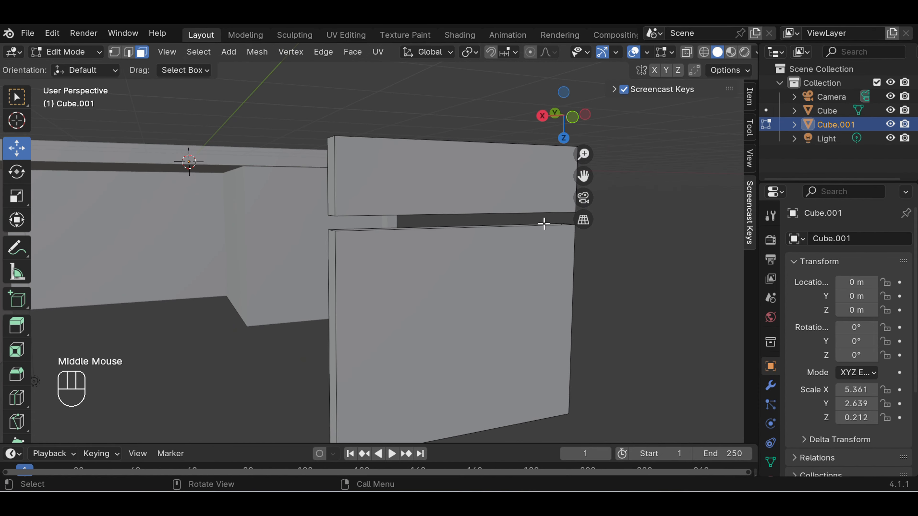
pyautogui.scroll(2, 540, 223)
pyautogui.scroll(-1, 547, 204)
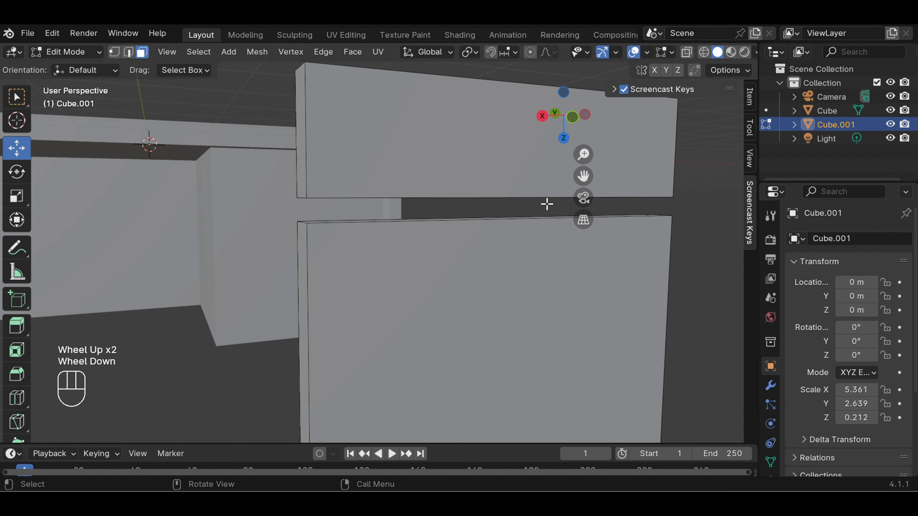
pyautogui.moveTo(547, 204)
pyautogui.mouseDown(button='middle')
pyautogui.moveTo(547, 189)
pyautogui.moveTo(559, 196)
pyautogui.mouseUp(button='middle')
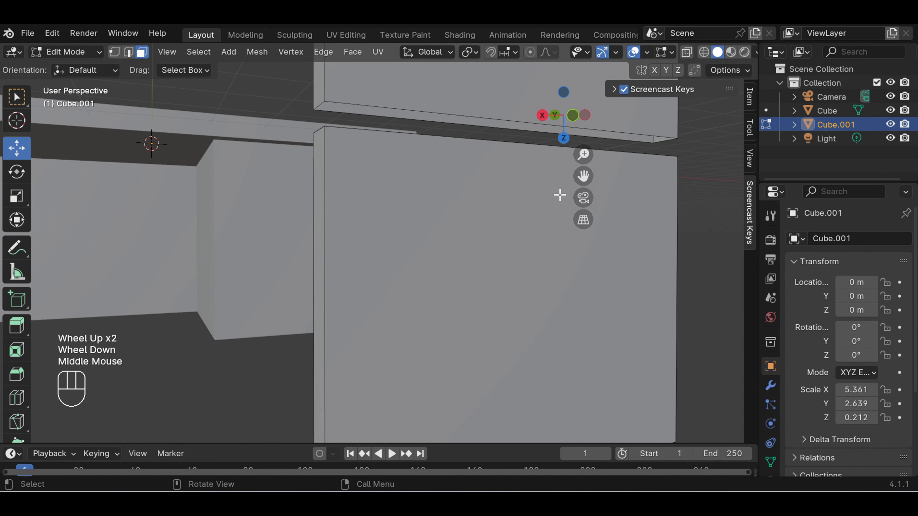
pyautogui.click(129, 53)
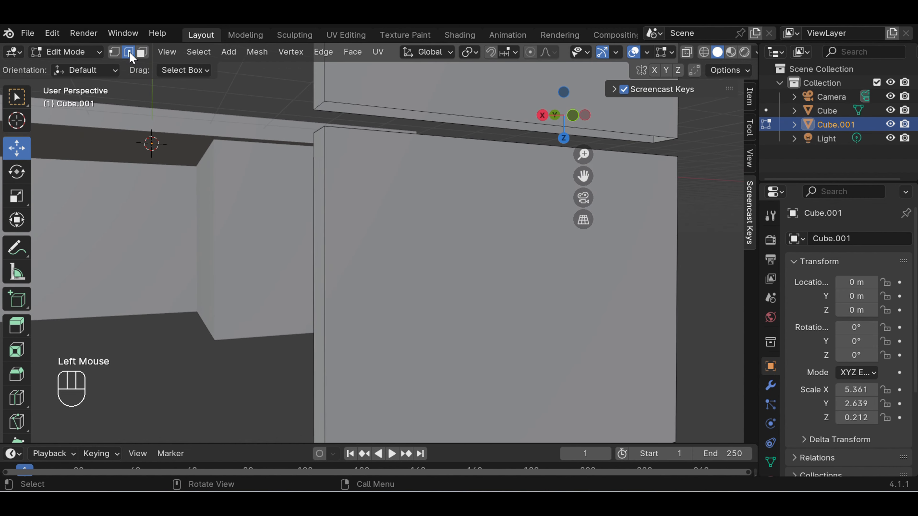
pyautogui.doubleClick(318, 107)
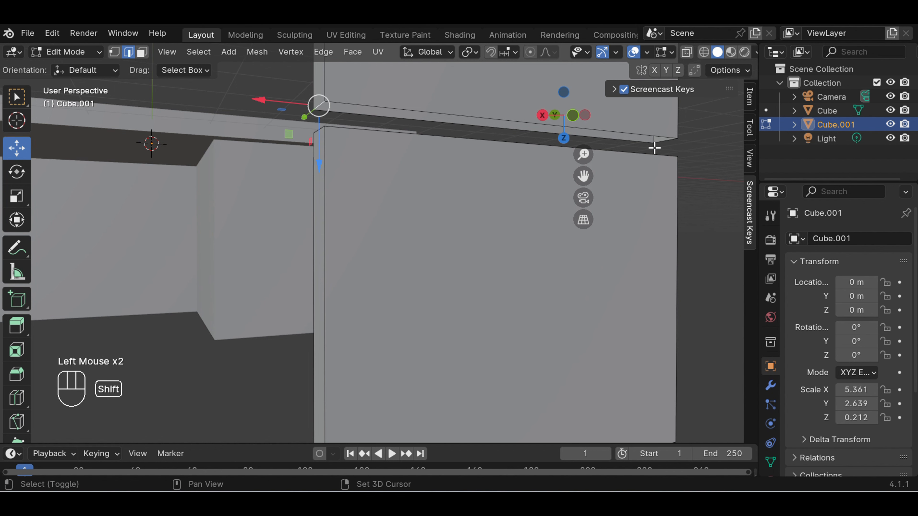
pyautogui.keyDown('shift'); pyautogui.click(663, 141); pyautogui.keyUp('shift')
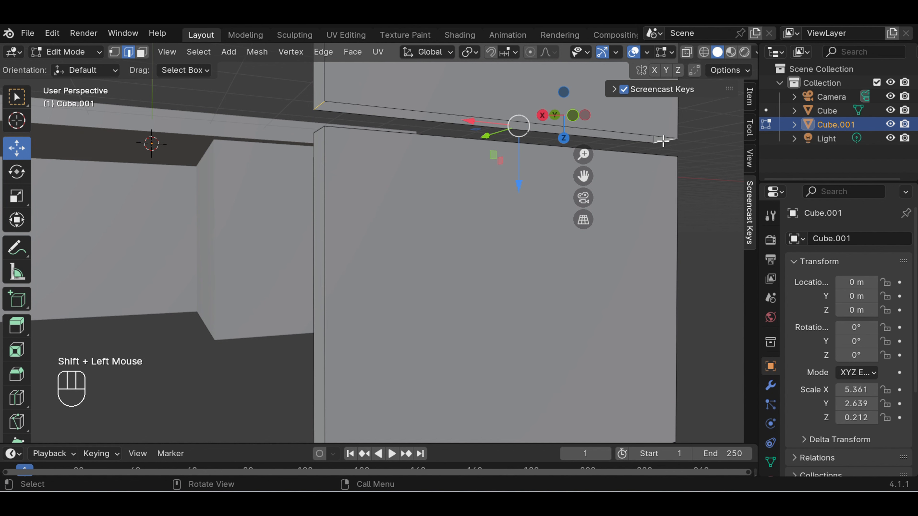
pyautogui.press('f')
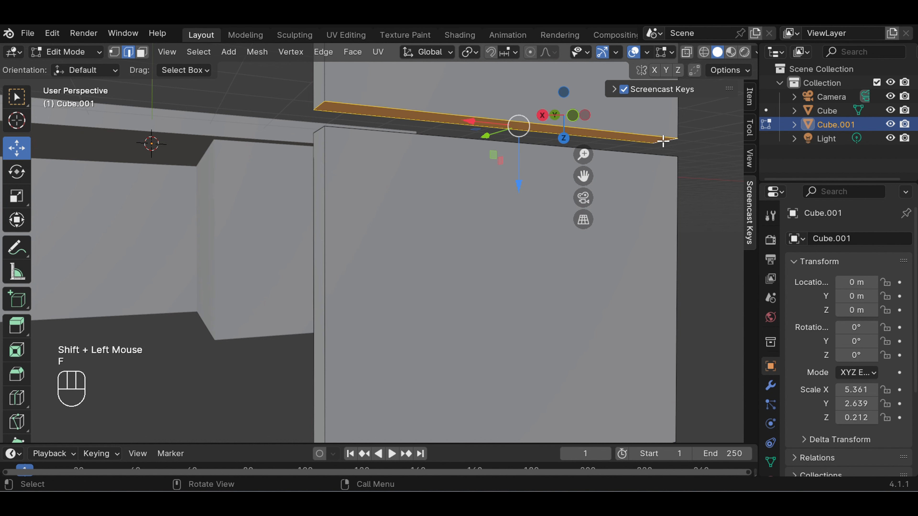
pyautogui.click(692, 161)
# Select the two short top edges of the lower piece and fill its open top with a face
pyautogui.moveTo(690, 160); pyautogui.dragTo(691, 182, button='middle')
pyautogui.click(357, 378)
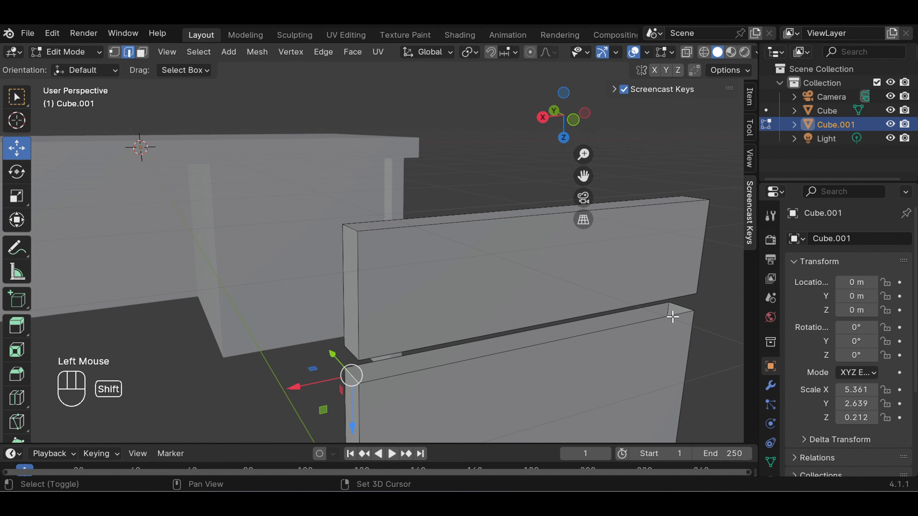
pyautogui.keyDown('shift'); pyautogui.click(682, 308); pyautogui.keyUp('shift')
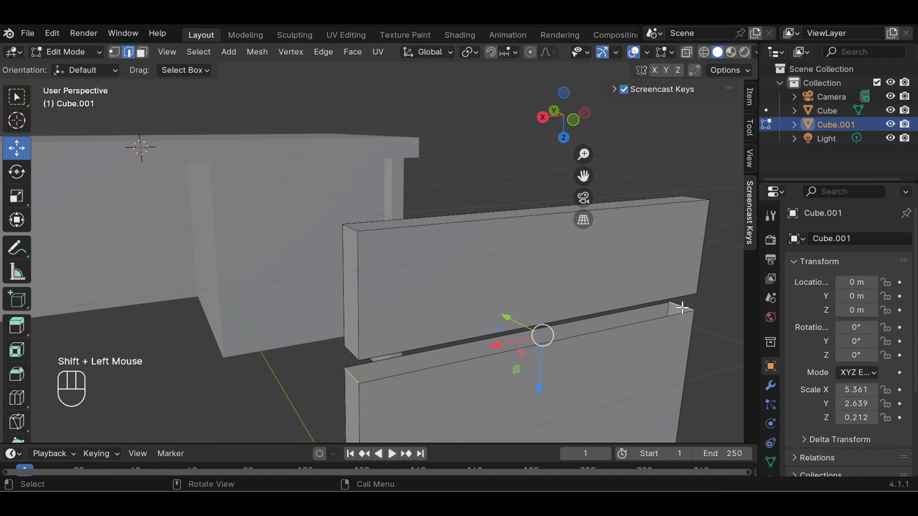
pyautogui.press('f')
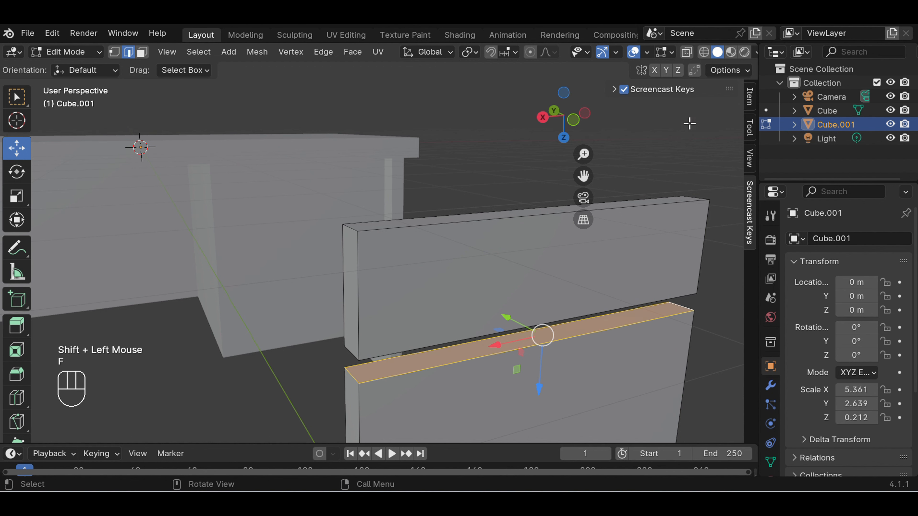
pyautogui.click(682, 146)
# Add a horizontal loop cut around the upper piece, slightly above its middle, with an edge slide of about -0.19
pyautogui.scroll(-2, 644, 202)
pyautogui.scroll(-2, 643, 203)
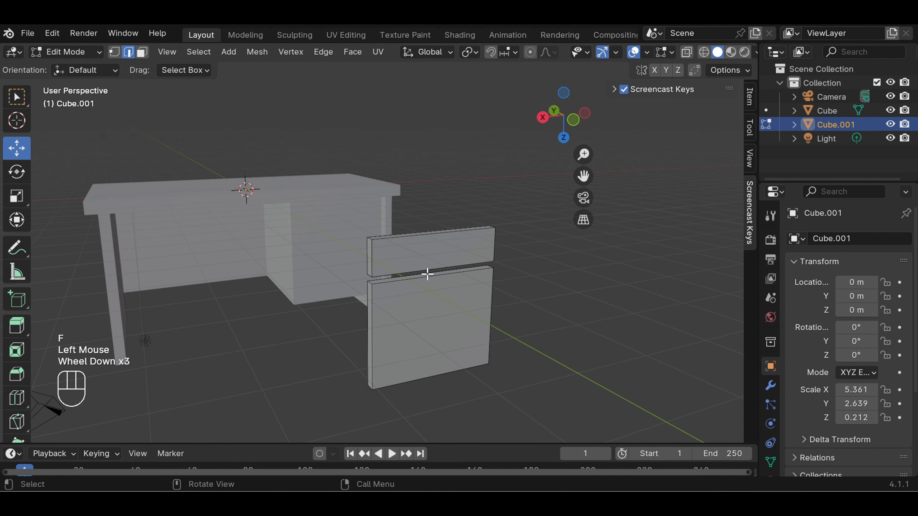
pyautogui.scroll(2, 427, 329)
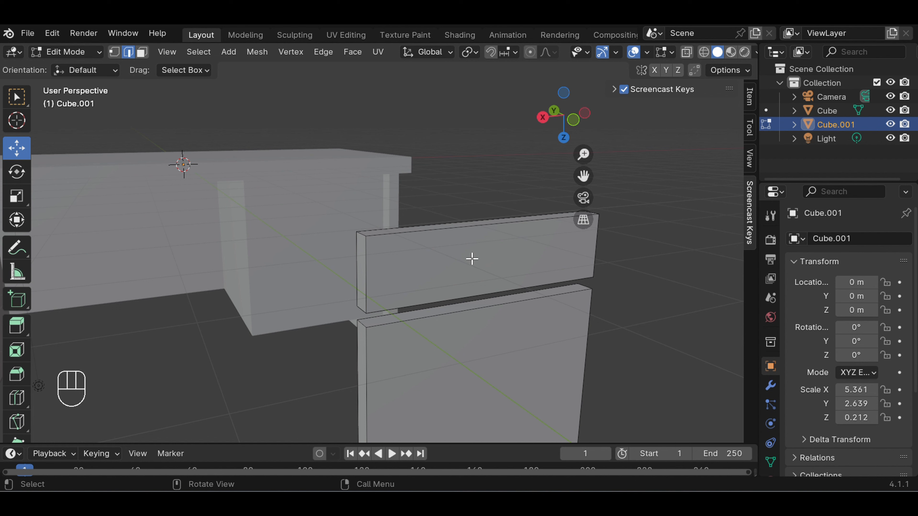
pyautogui.press('ctrl')
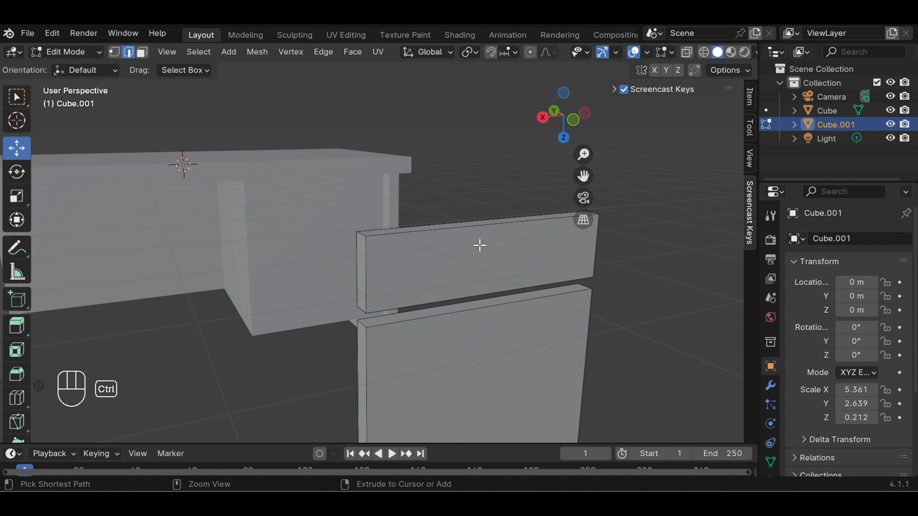
pyautogui.hotkey('ctrl', 'r')
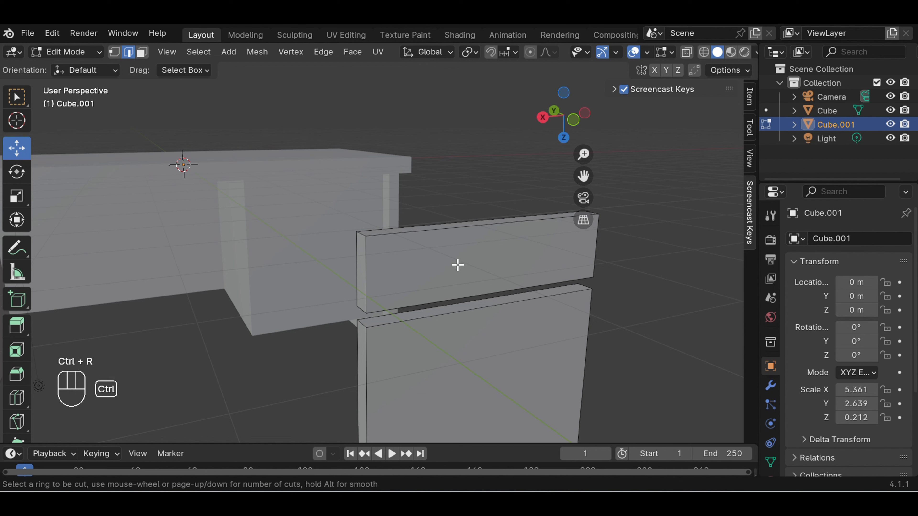
pyautogui.click(382, 268)
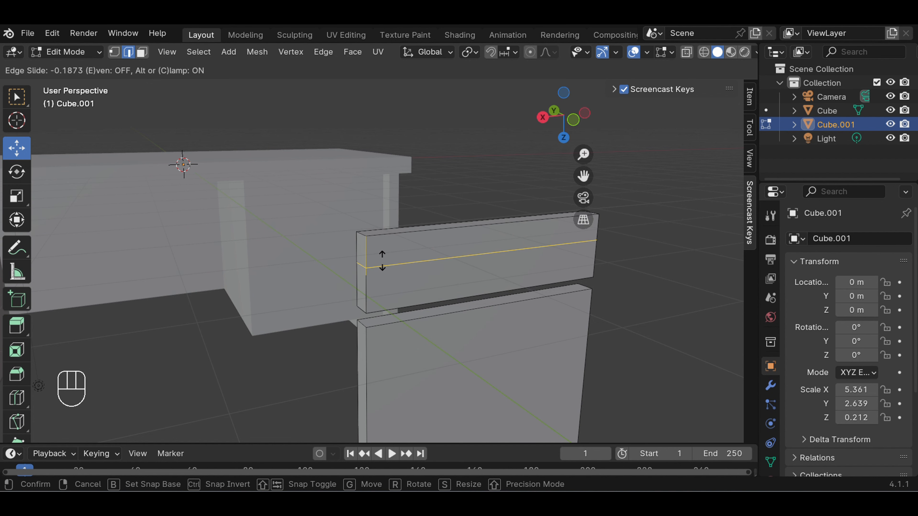
pyautogui.click(382, 261)
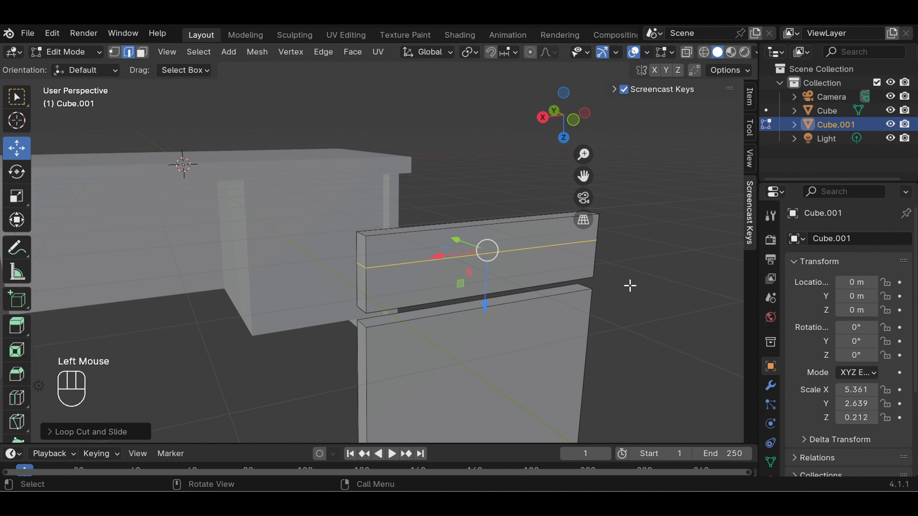
pyautogui.click(504, 273)
pyautogui.press('ctrl')
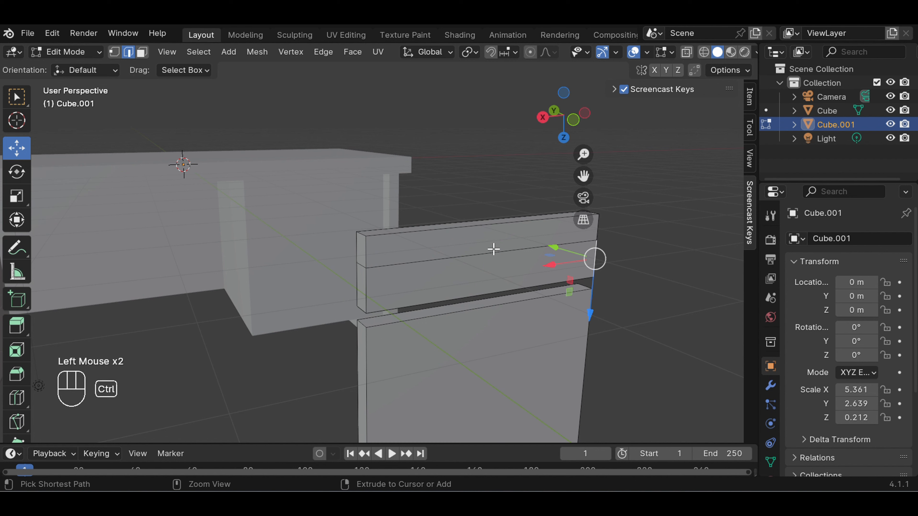
pyautogui.hotkey('ctrl', 'r')
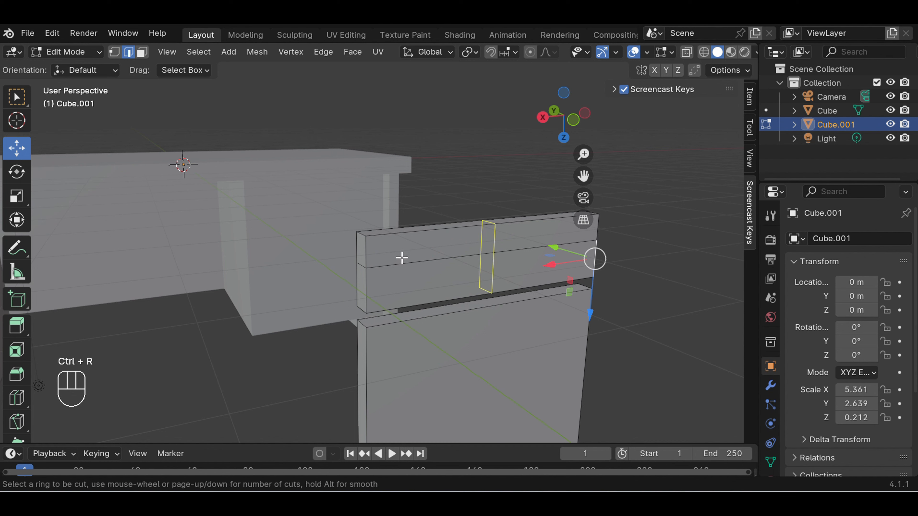
pyautogui.press('Escape')
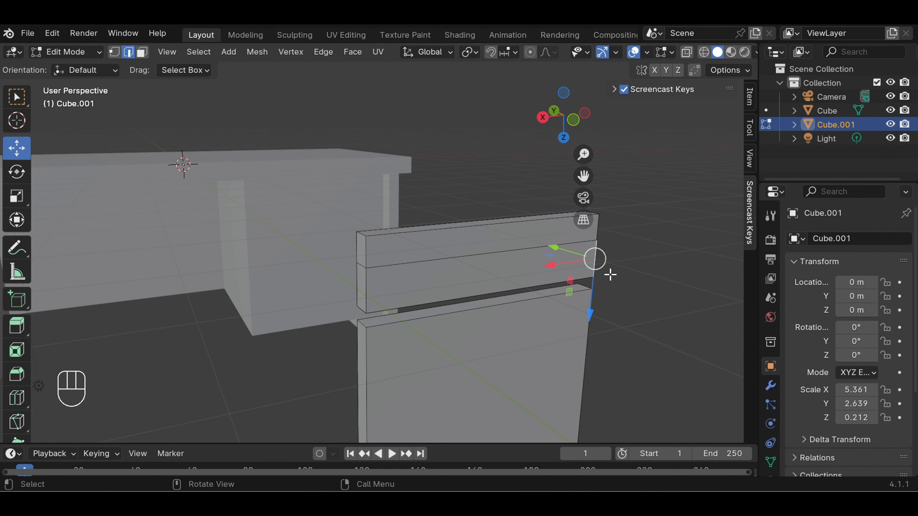
# Add a second horizontal loop cut around the upper piece, just above the existing one, with an edge slide of about 0.49
pyautogui.press('ctrl')
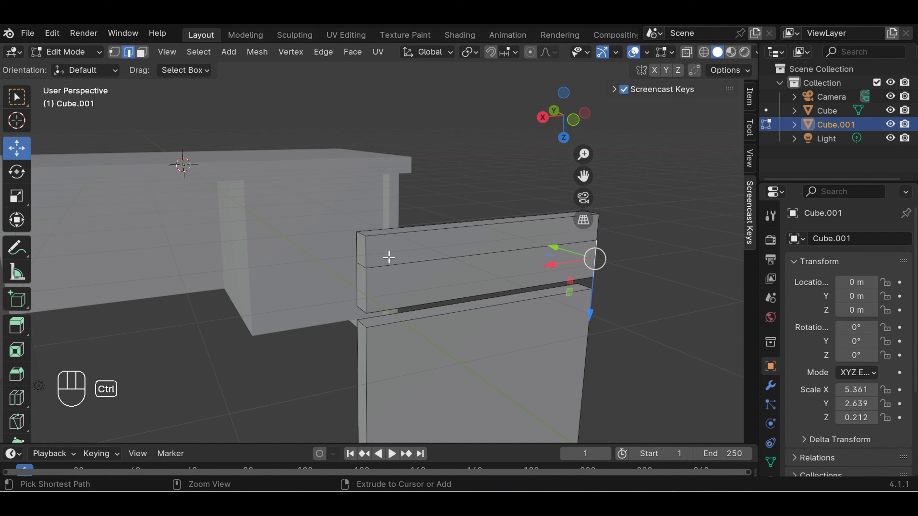
pyautogui.hotkey('ctrl', 'r')
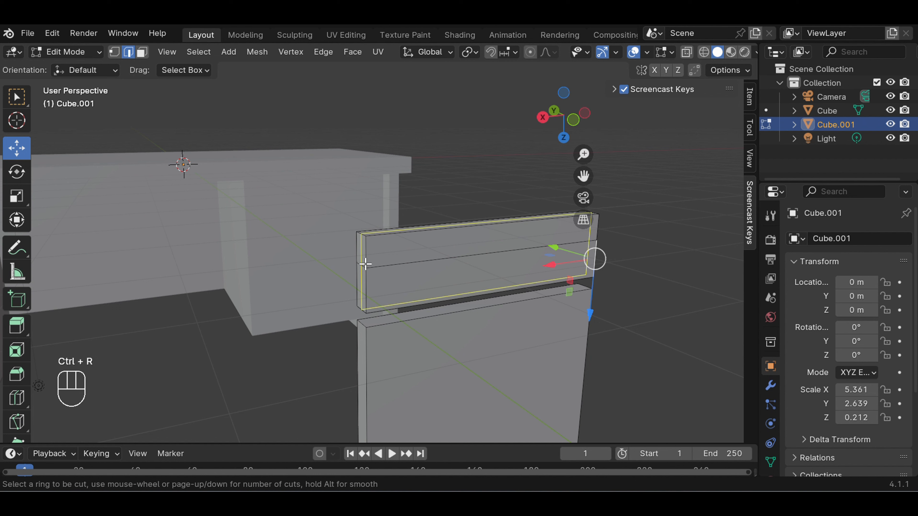
pyautogui.click(371, 258)
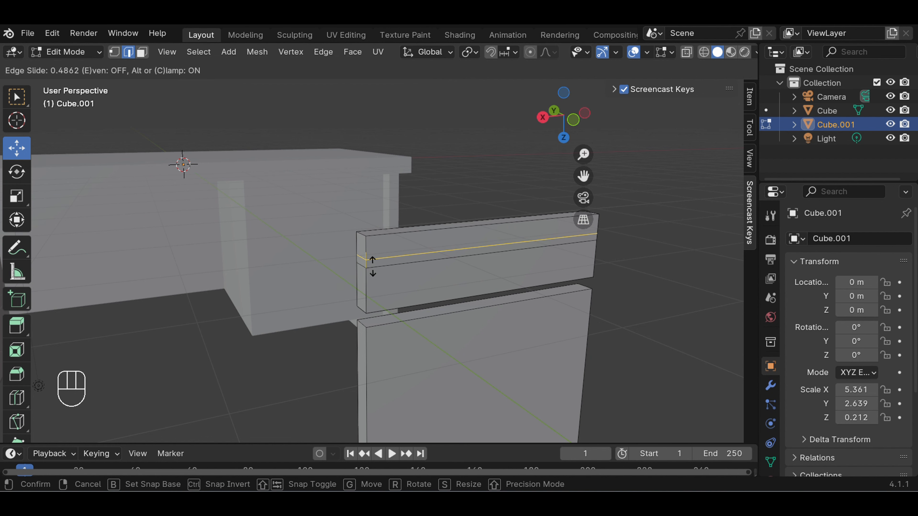
pyautogui.click(372, 266)
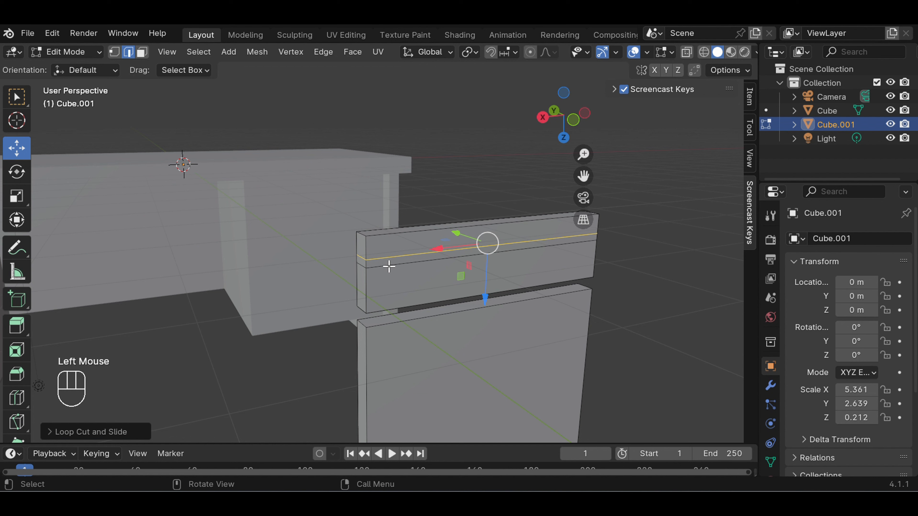
pyautogui.click(640, 293)
# Add a vertical loop cut around the upper piece near the middle of its length, with an edge slide of about -0.05
pyautogui.press('ctrl')
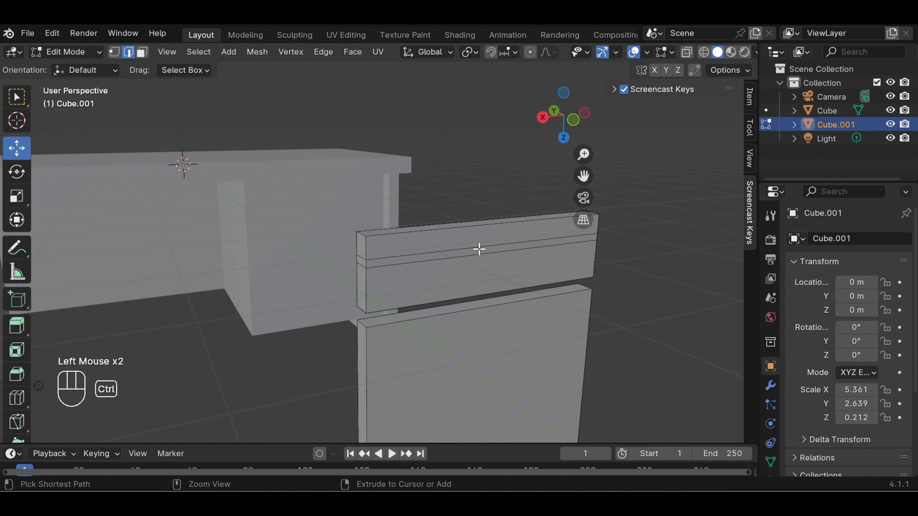
pyautogui.hotkey('ctrl', 'r')
pyautogui.click(500, 226)
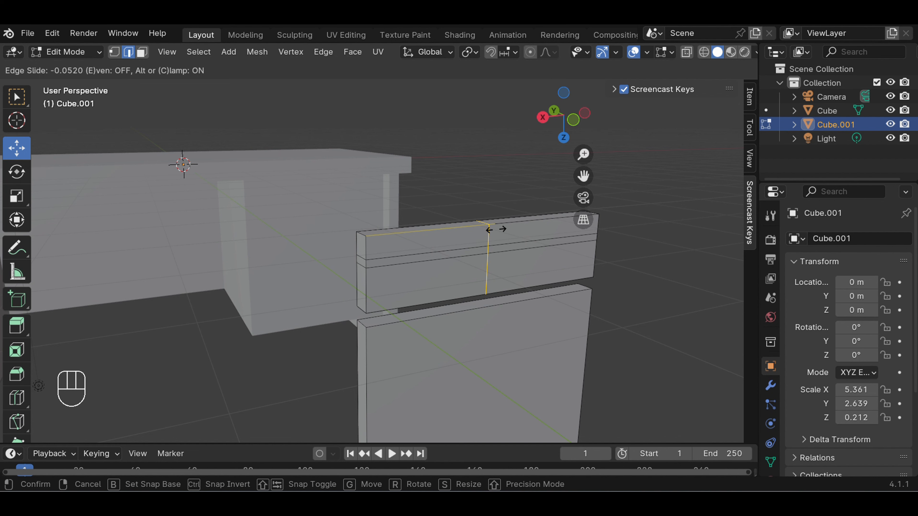
pyautogui.click(493, 229)
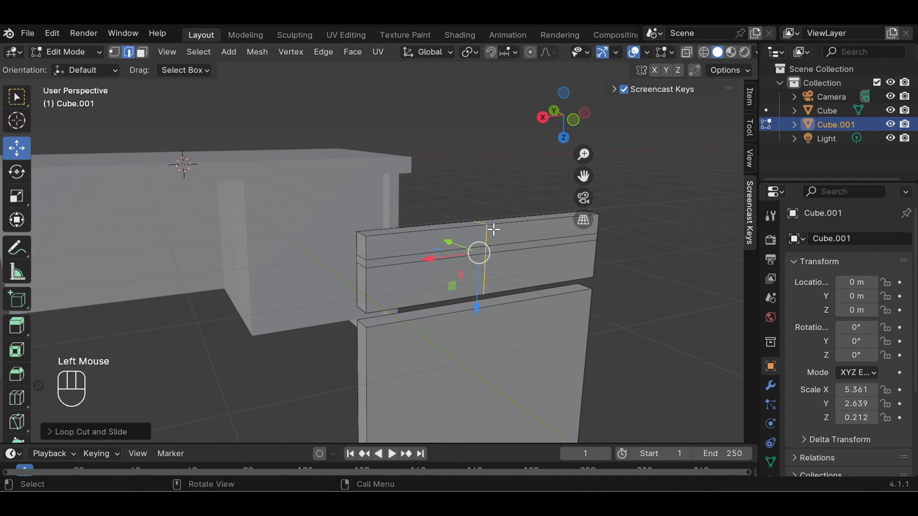
pyautogui.click(628, 261)
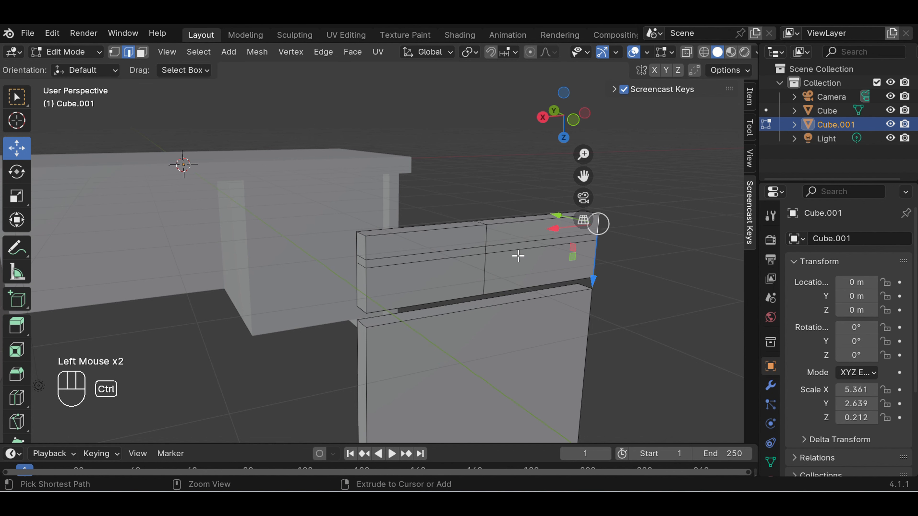
# Add a second vertical loop cut just to the right of the middle one on the upper piece, with an edge slide of about 0.49
pyautogui.hotkey('ctrl', 'r')
pyautogui.click(518, 246)
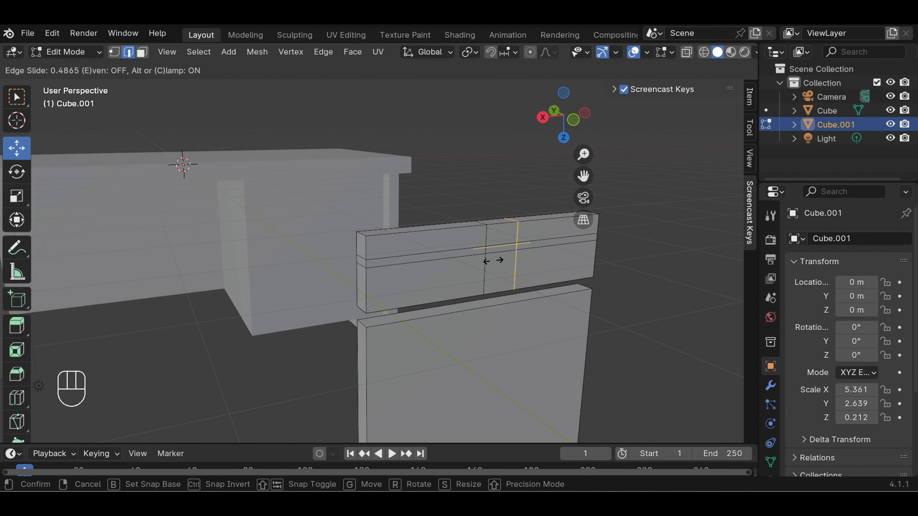
pyautogui.click(493, 260)
pyautogui.click(655, 268)
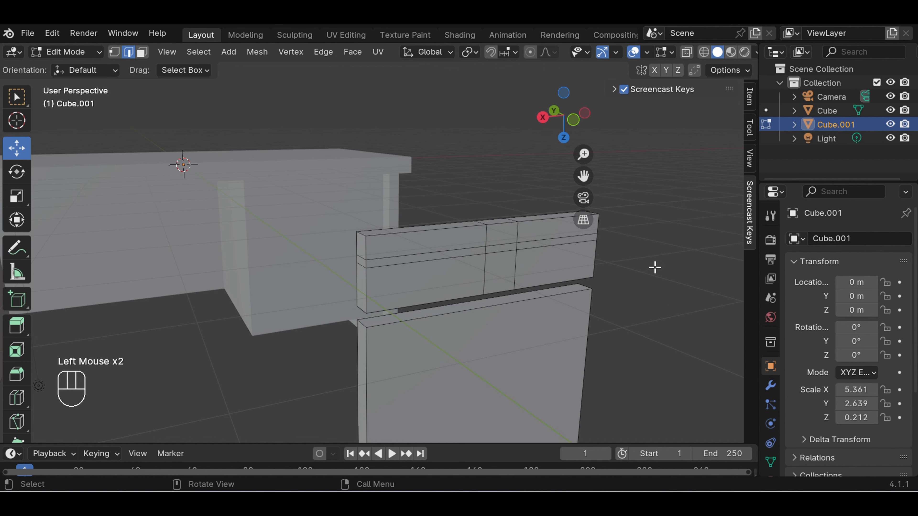
# In face selection mode, extrude the small front face enclosed by the upper piece's loop cuts outward about 0.098 m as a handle
pyautogui.click(142, 53)
pyautogui.click(500, 248)
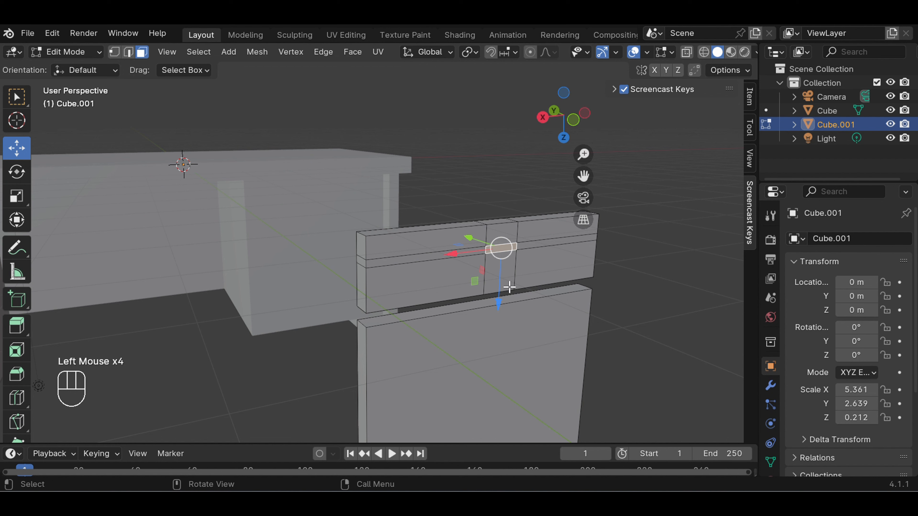
pyautogui.press('e')
pyautogui.press('e')
pyautogui.press('e')
pyautogui.press('e')
pyautogui.press('e')
pyautogui.press('e')
pyautogui.press('e')
pyautogui.press('e')
pyautogui.press('e')
pyautogui.press('e')
pyautogui.press('e')
pyautogui.press('e')
pyautogui.press('e')
pyautogui.press('e')
pyautogui.press('e')
pyautogui.press('e')
pyautogui.press('e')
pyautogui.press('e')
pyautogui.press('e')
pyautogui.press('e')
pyautogui.press('e')
pyautogui.press('e')
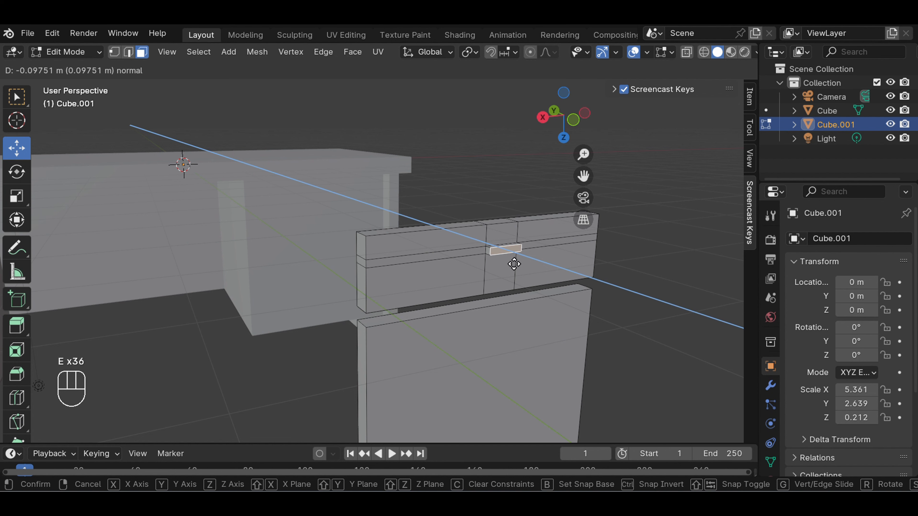
pyautogui.click(515, 264)
pyautogui.click(662, 263)
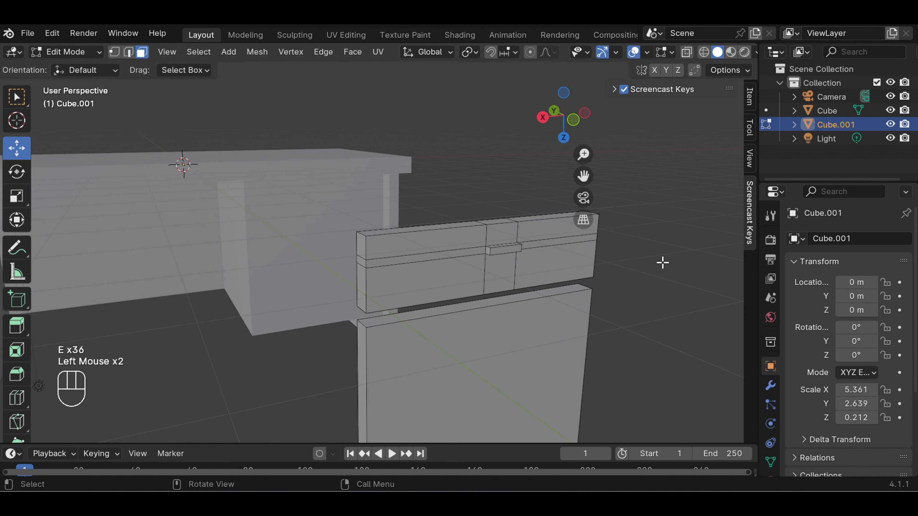
# Add a vertical loop cut around the lower piece close to its left side, with an edge slide of about -0.90
pyautogui.scroll(-2, 653, 270)
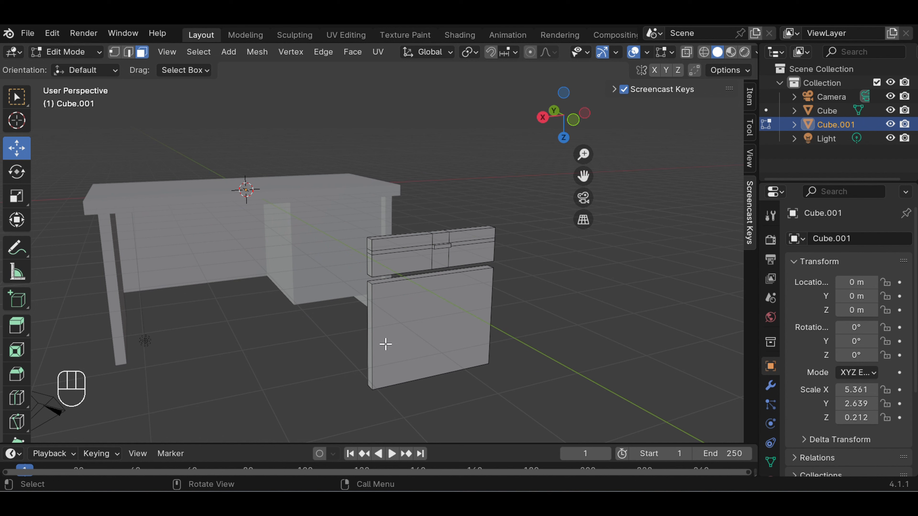
pyautogui.press('ctrl')
pyautogui.hotkey('ctrl', 'r')
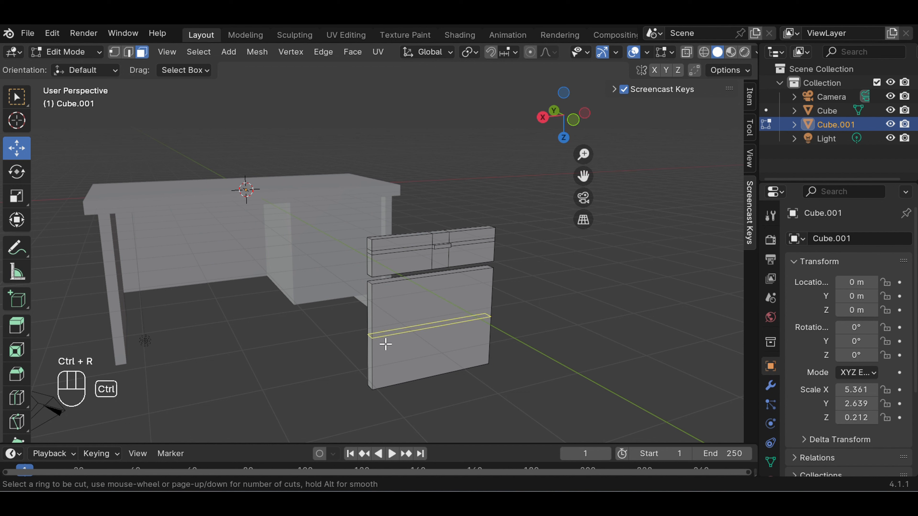
pyautogui.click(412, 295)
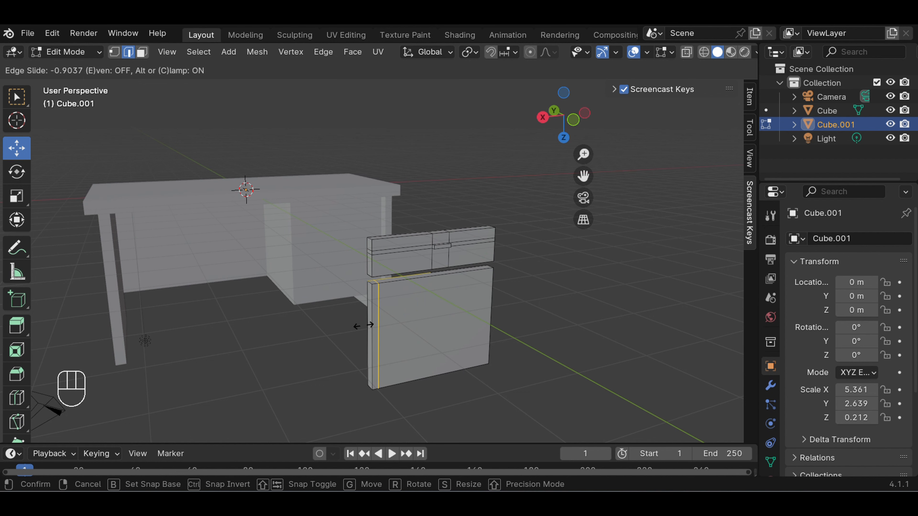
pyautogui.click(363, 325)
pyautogui.click(535, 322)
# Try a second vertical loop cut beside the first on the lower piece, with an edge slide of about -0.86
pyautogui.press('ctrl')
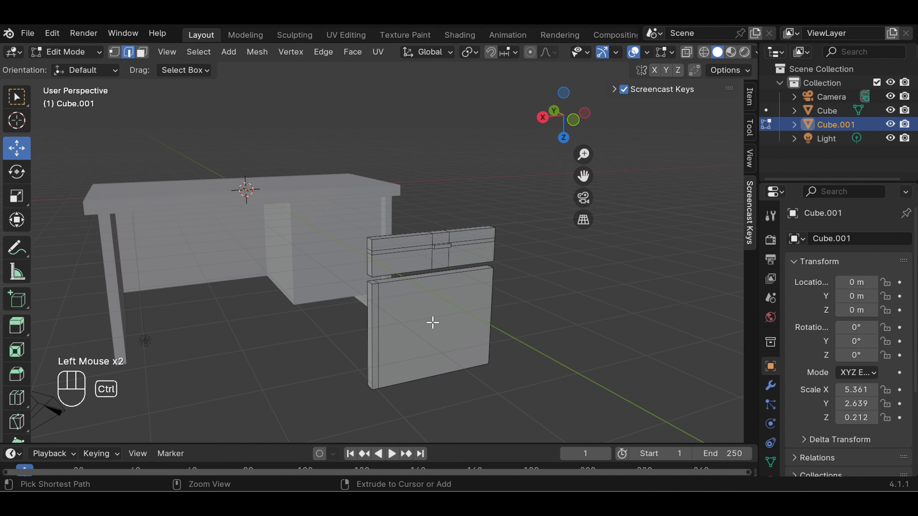
pyautogui.hotkey('ctrl', 'r')
pyautogui.click(440, 311)
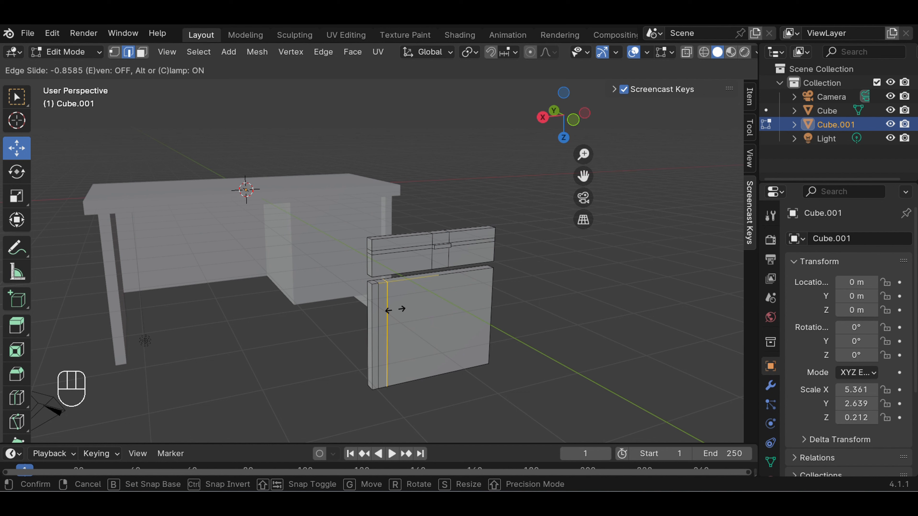
pyautogui.click(395, 309)
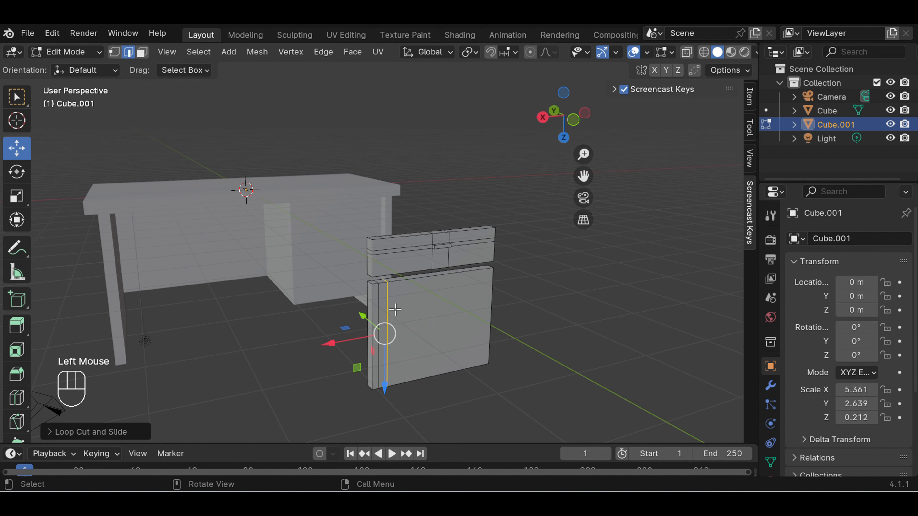
pyautogui.click(526, 312)
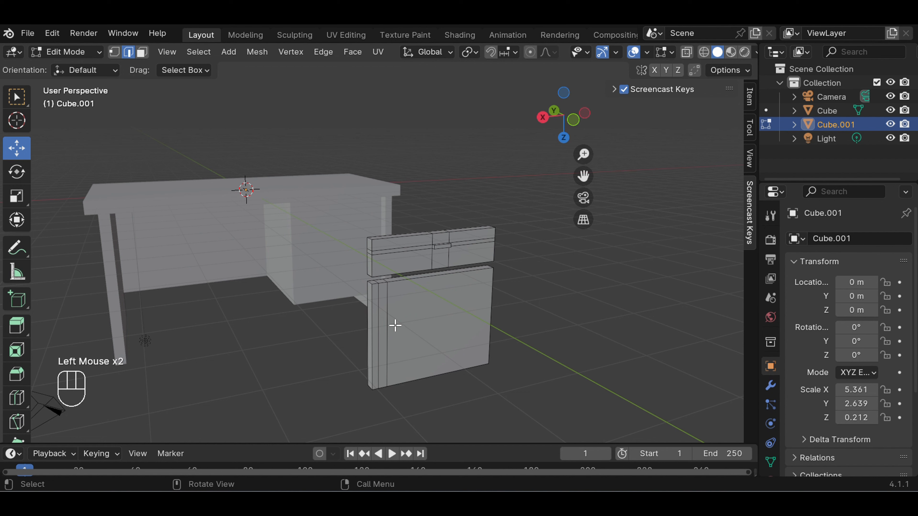
# Undo the stray edge move and the second vertical loop cut on the lower piece
pyautogui.hotkey('ctrl', 'z')
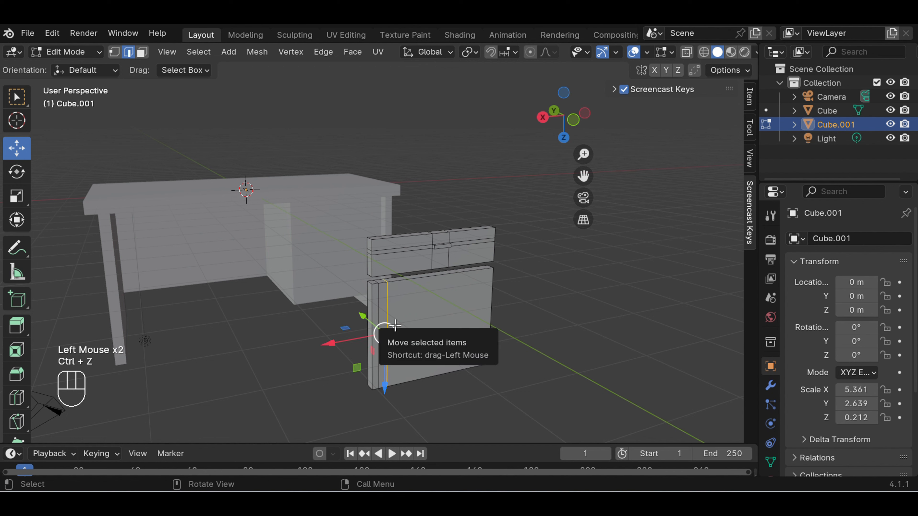
pyautogui.moveTo(395, 325)
pyautogui.mouseDown()
pyautogui.moveTo(379, 331)
pyautogui.moveTo(392, 327)
pyautogui.mouseUp()
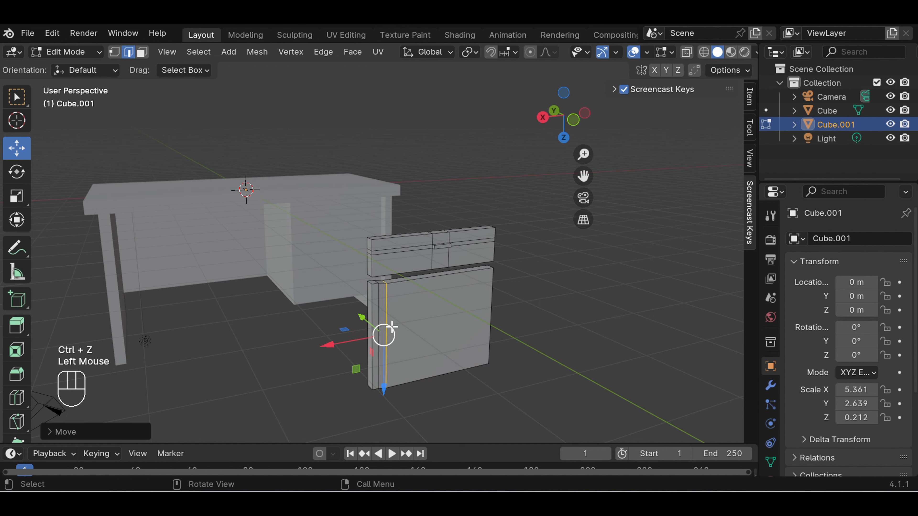
pyautogui.press('Escape')
pyautogui.hotkey('ctrl', 'z')
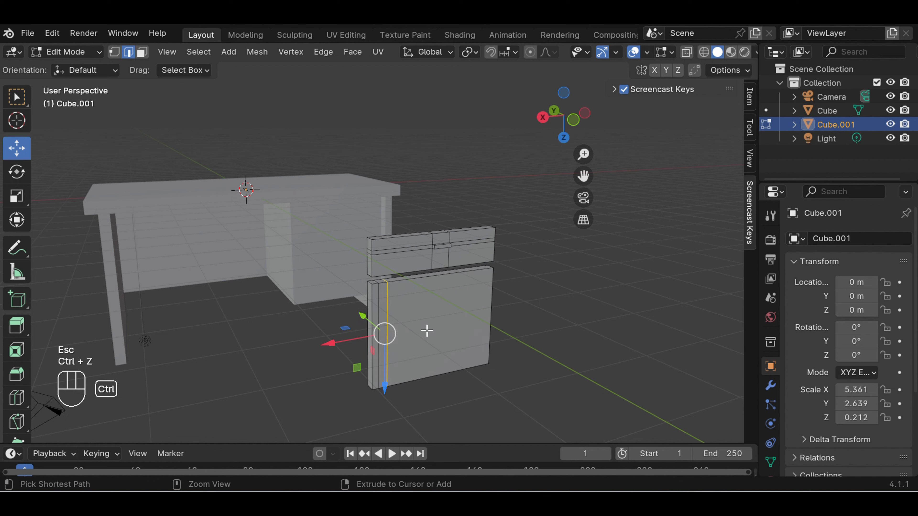
pyautogui.hotkey('ctrl', 'z')
# Add a second vertical loop cut close beside the first on the lower piece, with an edge slide of about -0.93
pyautogui.hotkey('ctrl', 'r')
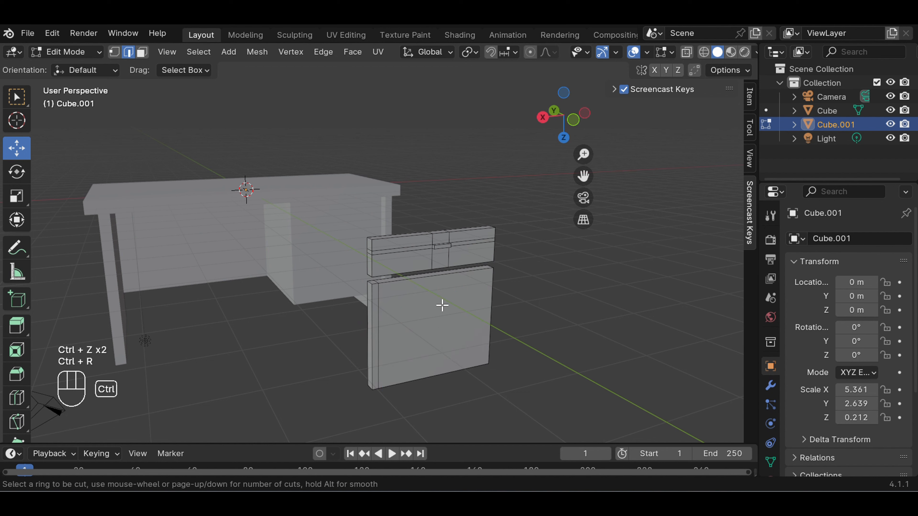
pyautogui.click(438, 302)
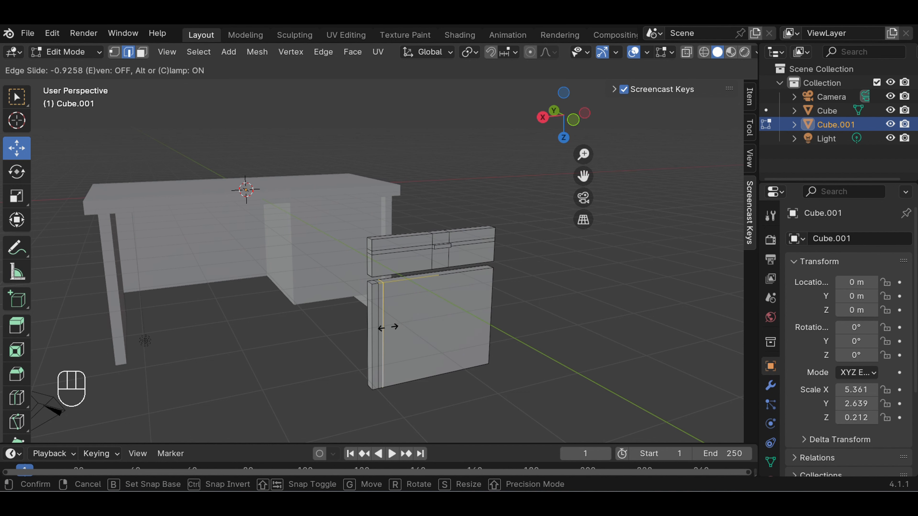
pyautogui.click(381, 333)
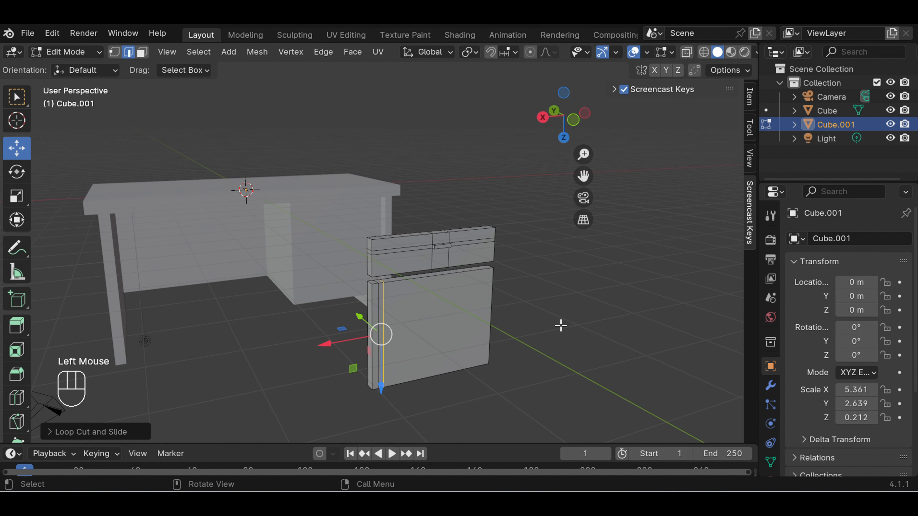
pyautogui.click(475, 321)
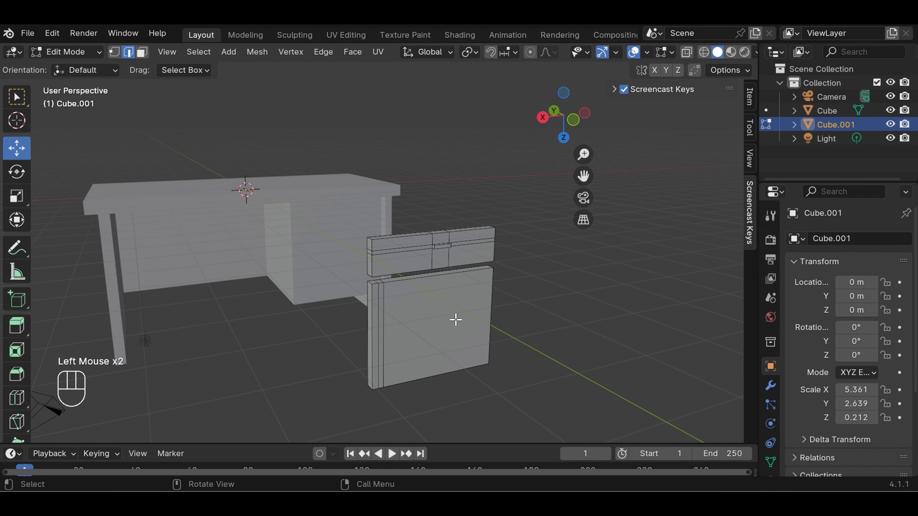
# Add a horizontal loop cut around the lower piece, somewhat above its middle
pyautogui.press('ctrl')
pyautogui.hotkey('ctrl', 'r')
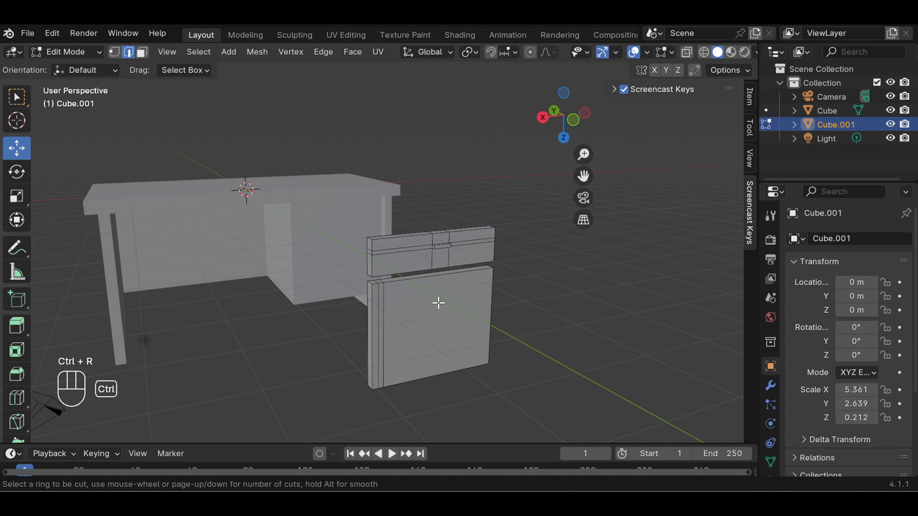
pyautogui.moveTo(478, 319); pyautogui.dragTo(474, 306)
pyautogui.doubleClick(467, 315)
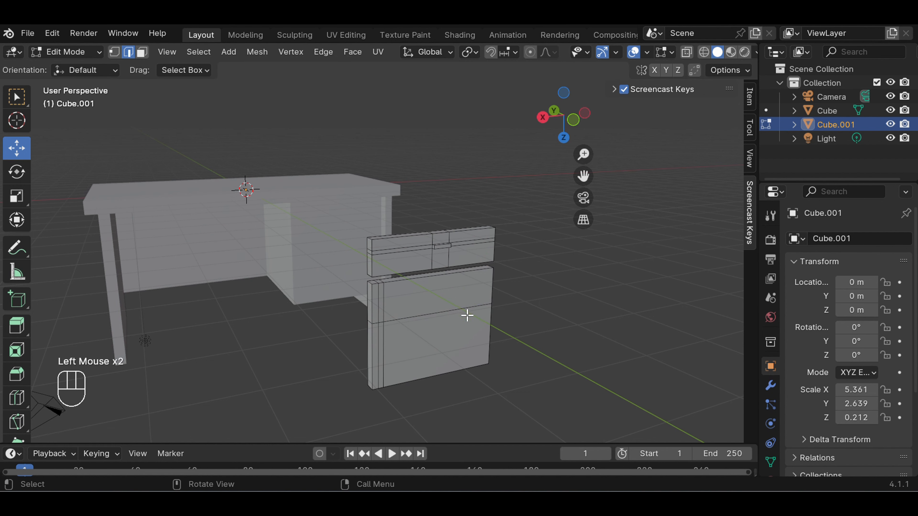
# Add a second horizontal loop cut around the lower piece, a short distance below the existing horizontal one
pyautogui.hotkey('ctrl', 'r')
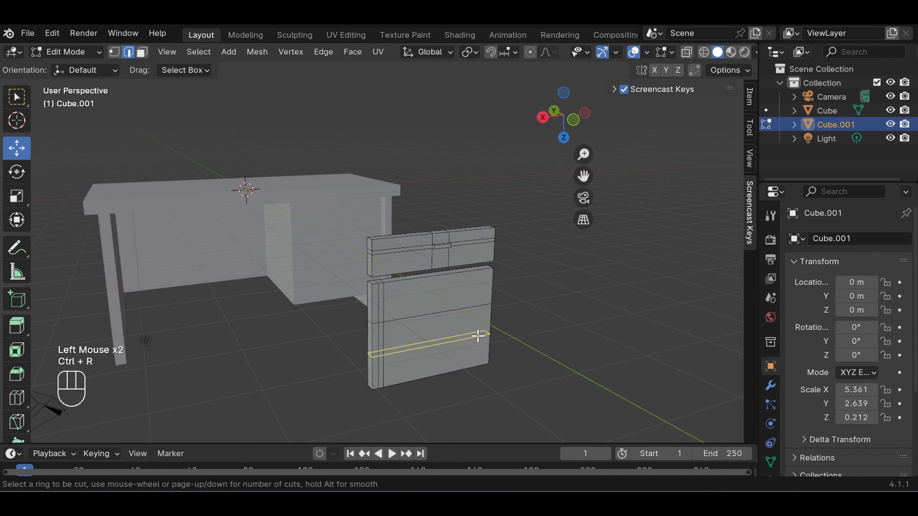
pyautogui.moveTo(490, 340); pyautogui.dragTo(483, 326)
pyautogui.click(504, 334)
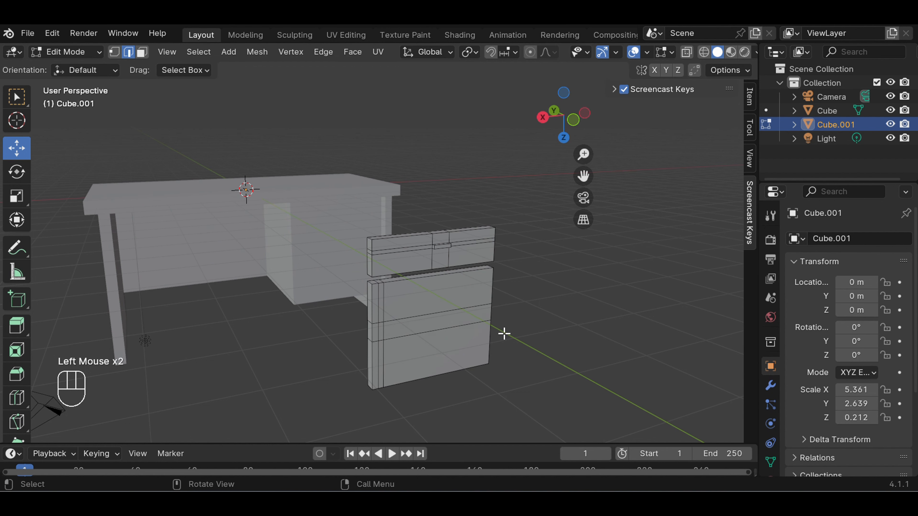
pyautogui.click(383, 332)
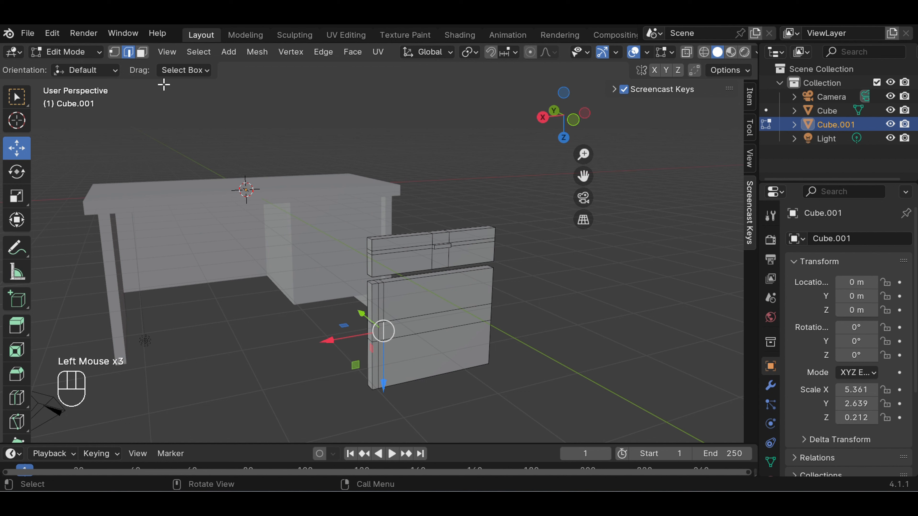
# Extrude the small face between the loop cuts on the lower door outward as a handle, and return to Object Mode
pyautogui.click(142, 52)
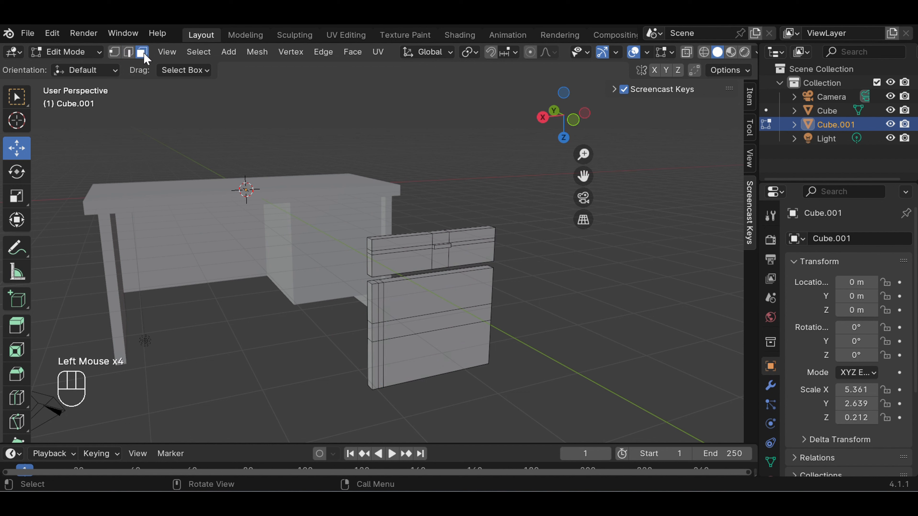
pyautogui.click(382, 334)
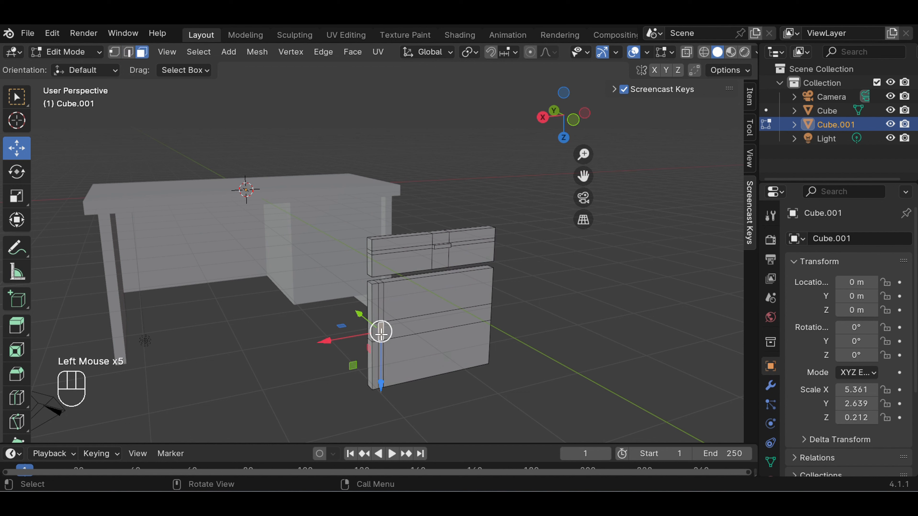
pyautogui.press('e')
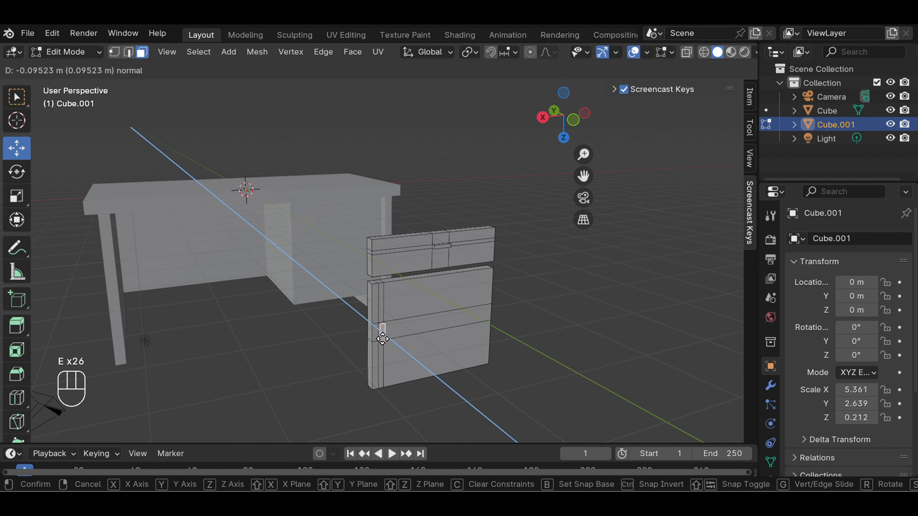
pyautogui.click(384, 340)
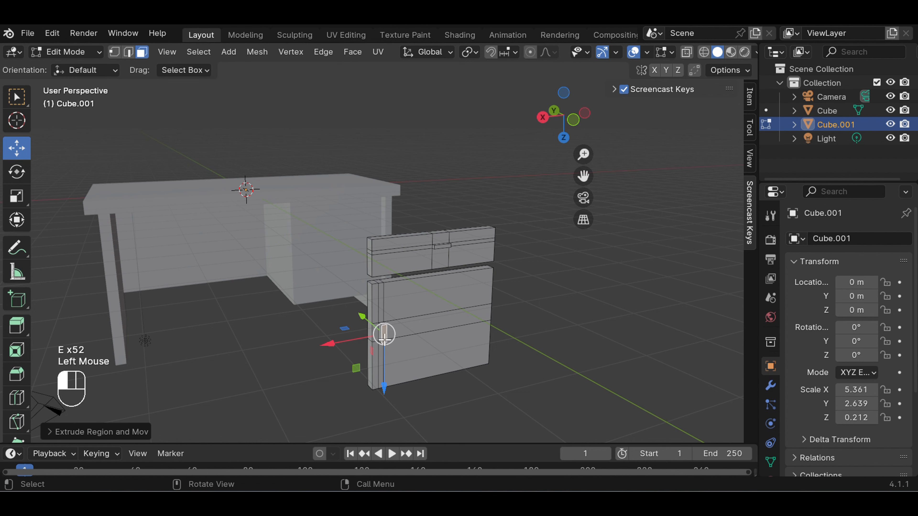
pyautogui.click(620, 332)
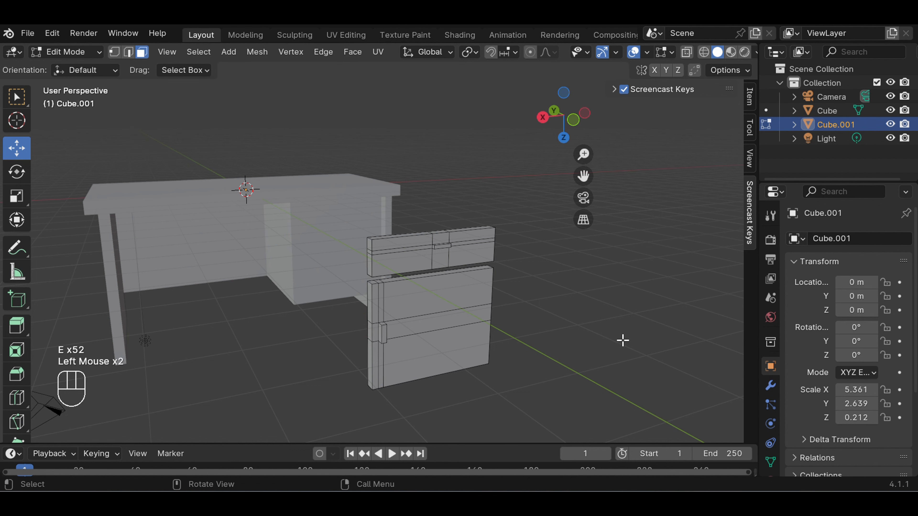
pyautogui.click(92, 52)
pyautogui.click(95, 68)
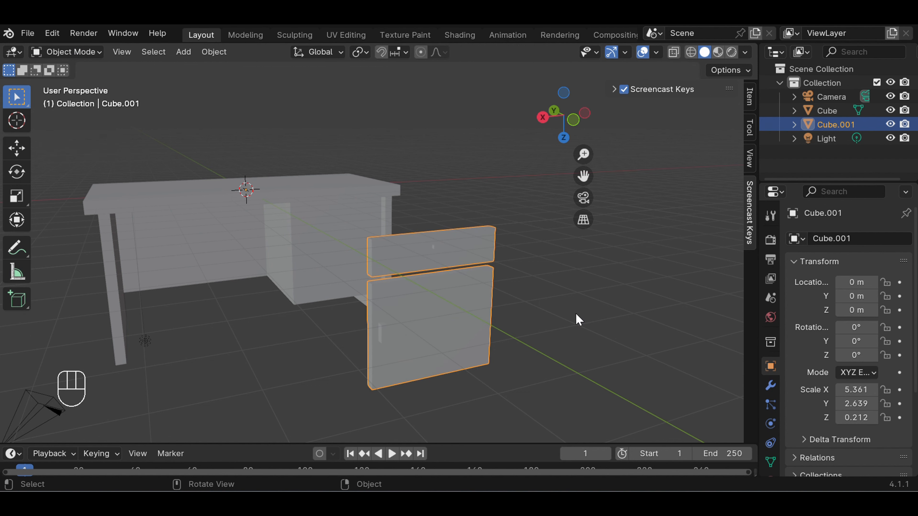
# Move the drawer and door front about 6.94 m along the Y axis onto the desk's cabinet block
pyautogui.moveTo(579, 319); pyautogui.dragTo(616, 320, button='middle')
pyautogui.moveTo(616, 320); pyautogui.dragTo(616, 320, button='middle')
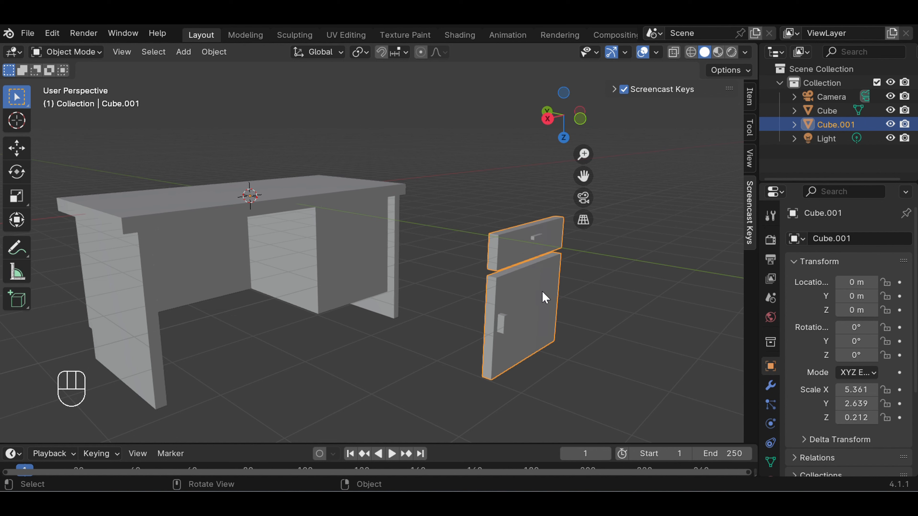
pyautogui.press('g')
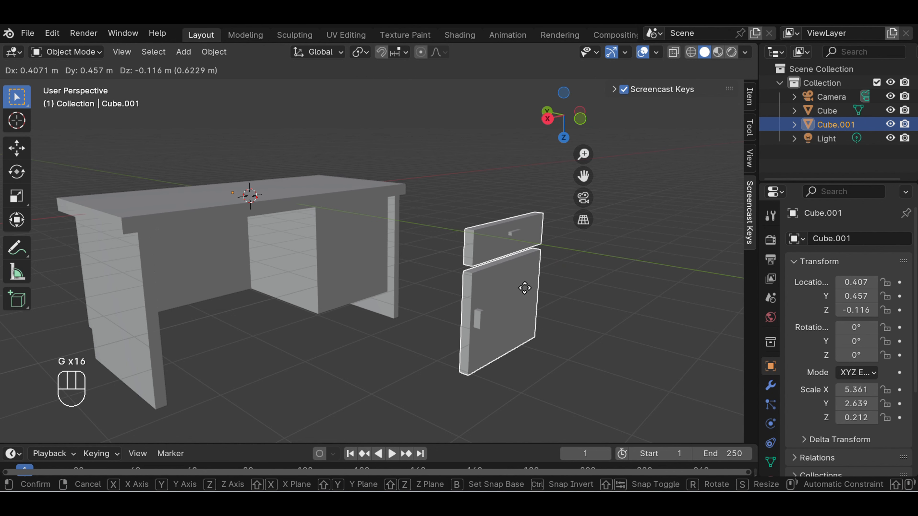
pyautogui.press('y')
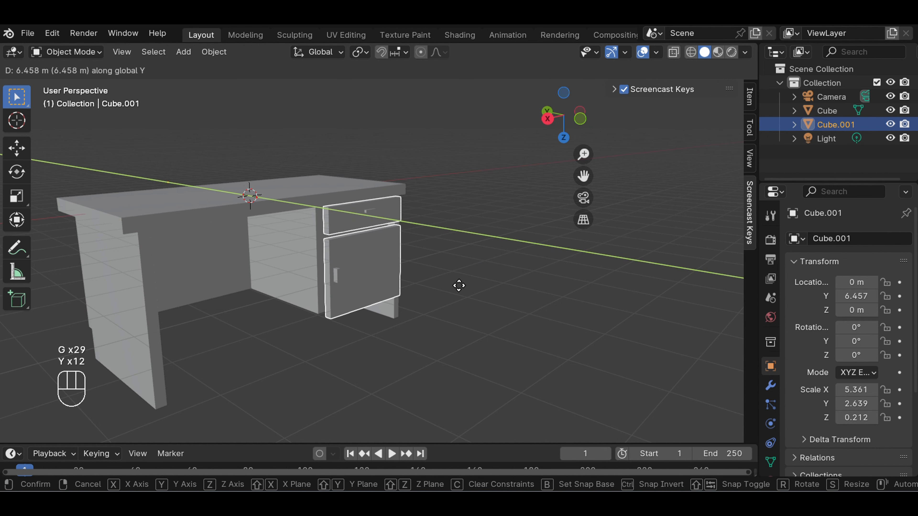
pyautogui.press('y')
pyautogui.press('y')
pyautogui.press('y')
pyautogui.press('y')
pyautogui.press('y')
pyautogui.press('y')
pyautogui.press('y')
pyautogui.press('y')
pyautogui.press('y')
pyautogui.press('y')
pyautogui.press('y')
pyautogui.press('y')
pyautogui.press('y')
pyautogui.press('y')
pyautogui.press('y')
pyautogui.press('y')
pyautogui.press('y')
pyautogui.press('y')
pyautogui.press('y')
pyautogui.press('y')
pyautogui.press('y')
pyautogui.press('y')
pyautogui.press('y')
pyautogui.press('y')
pyautogui.press('y')
pyautogui.press('y')
pyautogui.press('y')
pyautogui.press('y')
pyautogui.press('y')
pyautogui.press('y')
pyautogui.press('y')
pyautogui.press('y')
pyautogui.press('y')
pyautogui.press('y')
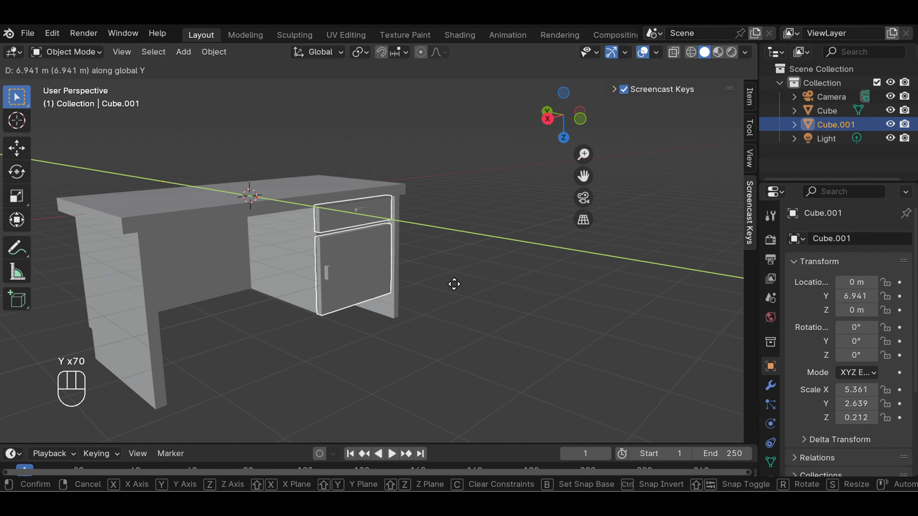
pyautogui.click(454, 285)
pyautogui.click(465, 284)
# Hide the floor grid and the X and Y axis lines in the viewport overlays
pyautogui.moveTo(469, 267); pyautogui.dragTo(427, 294, button='middle')
pyautogui.scroll(-2, 437, 269)
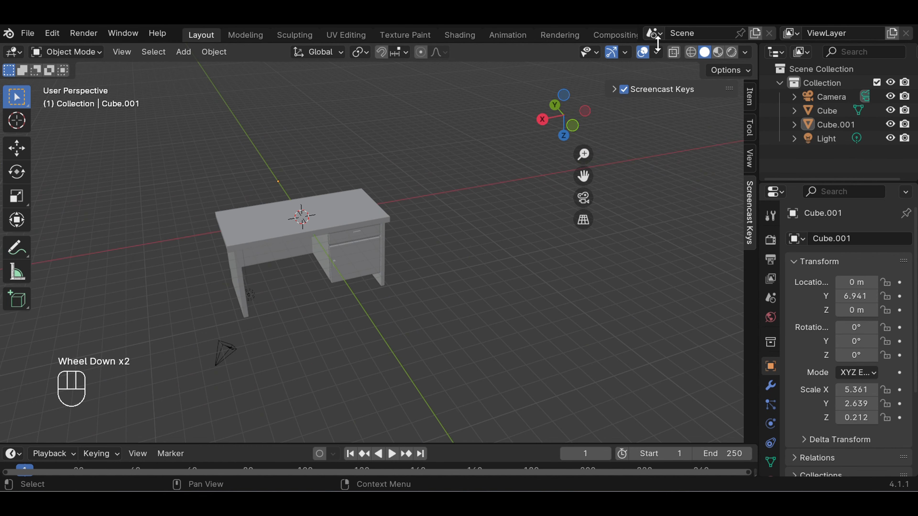
pyautogui.click(661, 52)
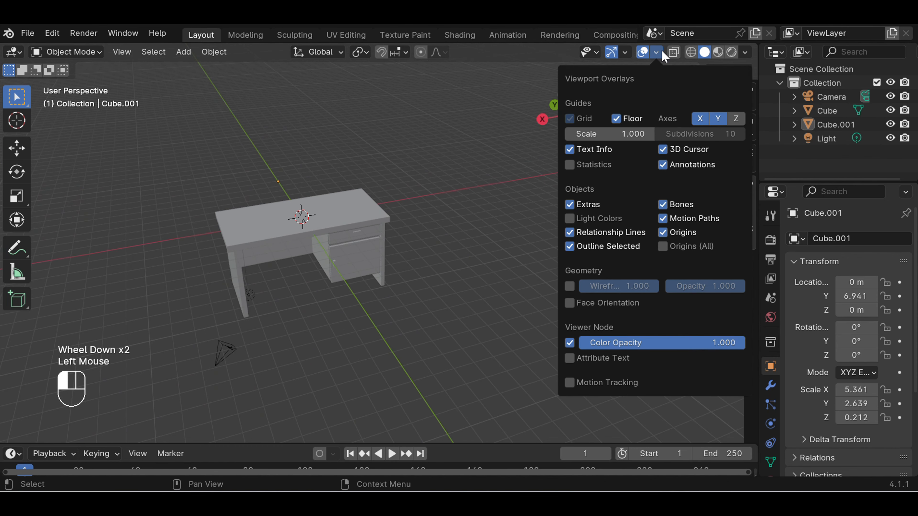
pyautogui.click(711, 119)
pyautogui.click(616, 119)
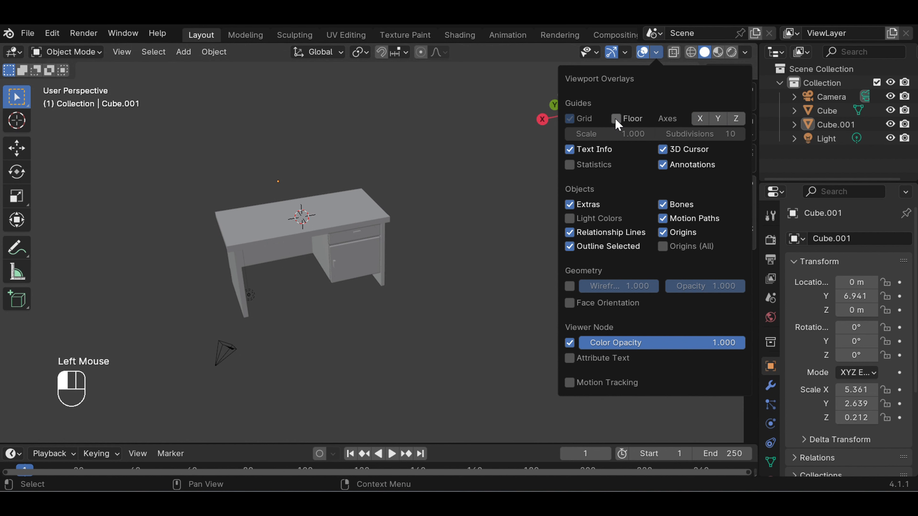
# Move the desk, its drawer and door front and the light together along the Z axis by about -5.156 m
pyautogui.moveTo(384, 178); pyautogui.dragTo(180, 311)
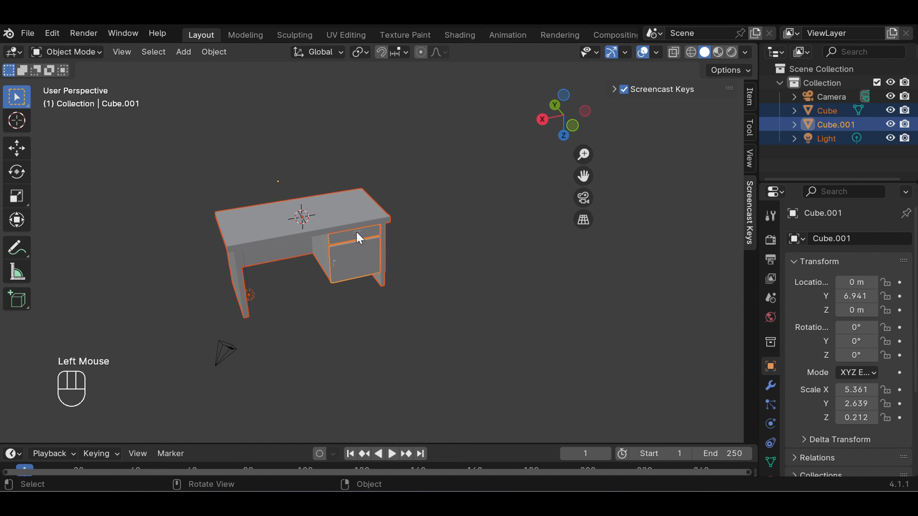
pyautogui.press('g')
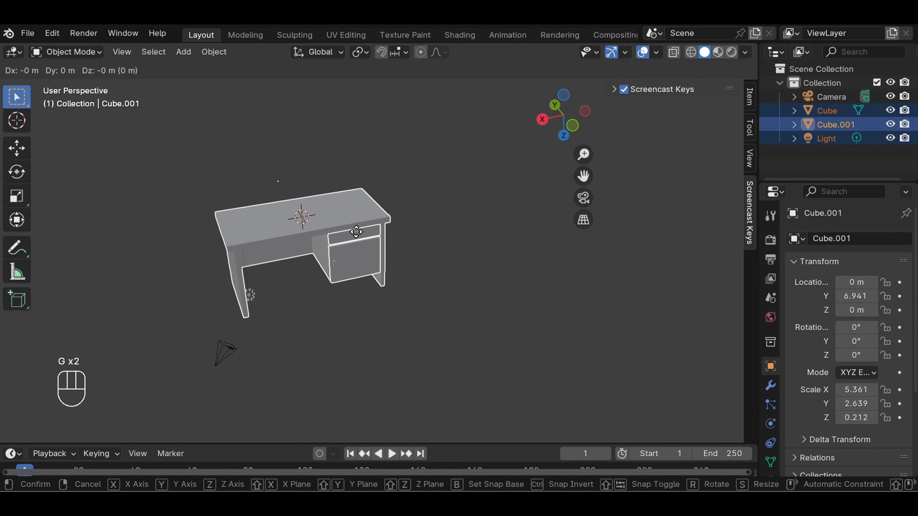
pyautogui.press('z')
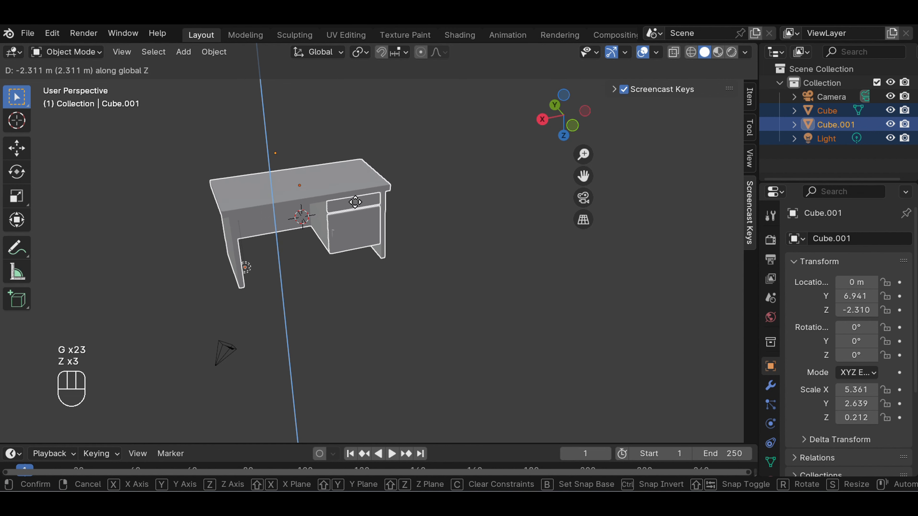
pyautogui.click(356, 170)
pyautogui.click(428, 192)
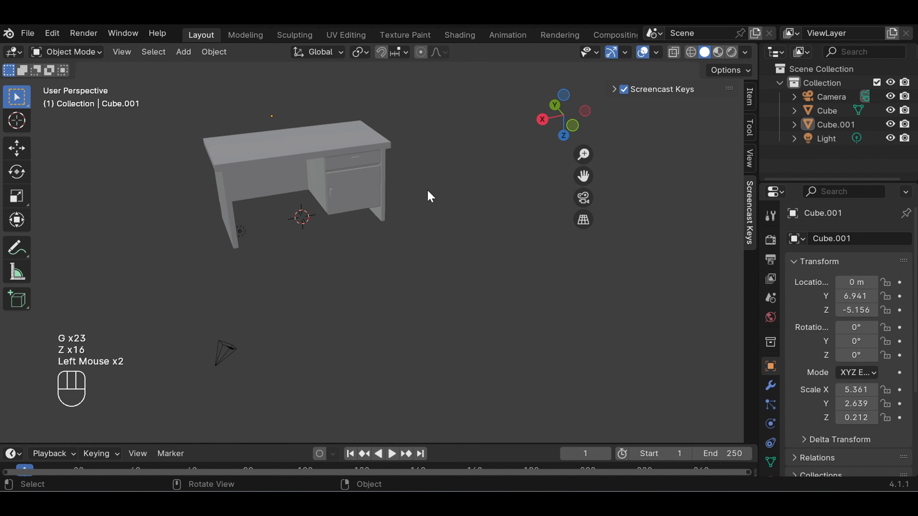
# Assign an Image Texture to the Base Color of the desk body's material
pyautogui.scroll(2, 428, 188)
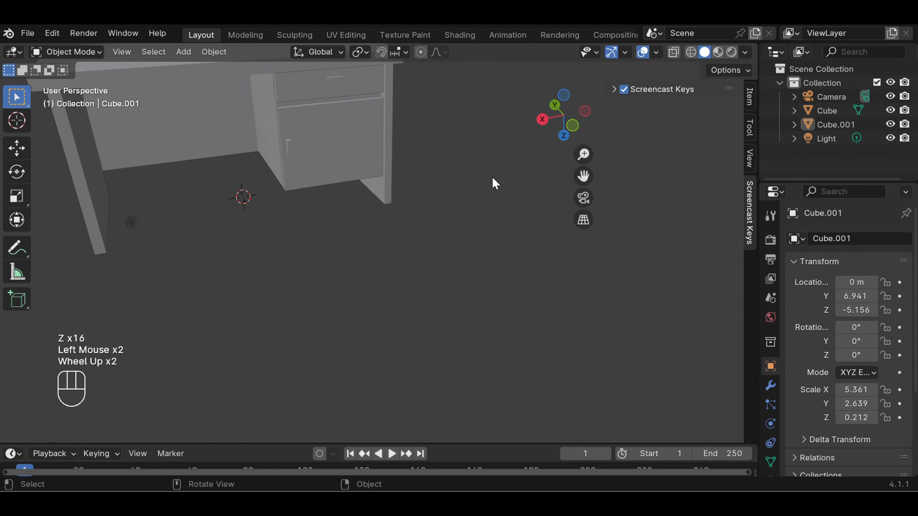
pyautogui.moveTo(584, 176); pyautogui.dragTo(704, 284)
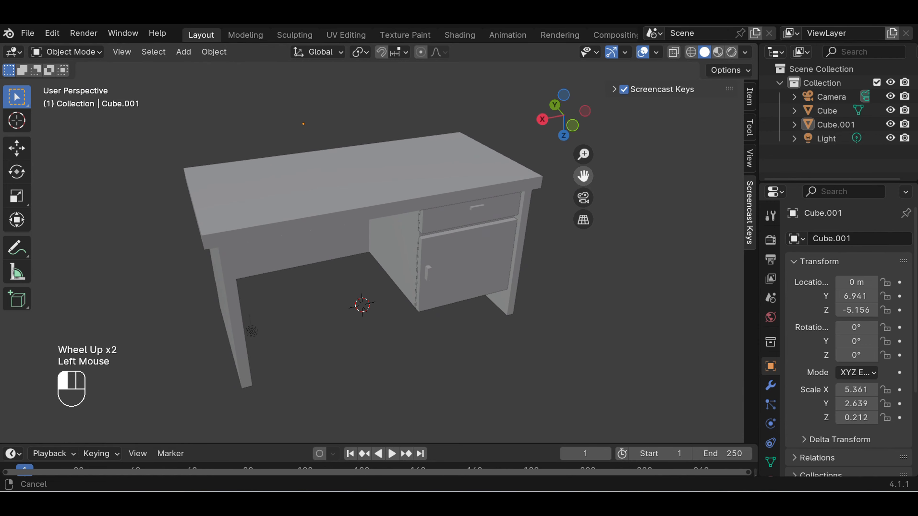
pyautogui.scroll(-1, 478, 159)
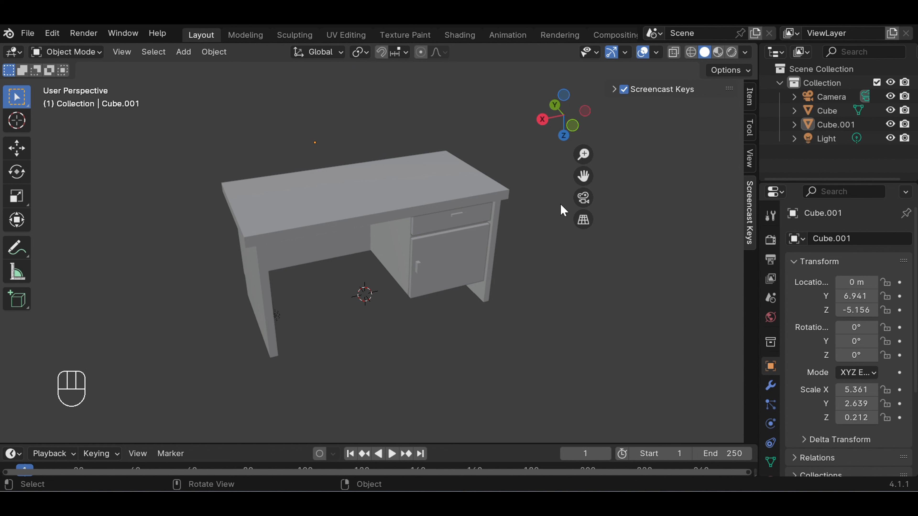
pyautogui.click(443, 193)
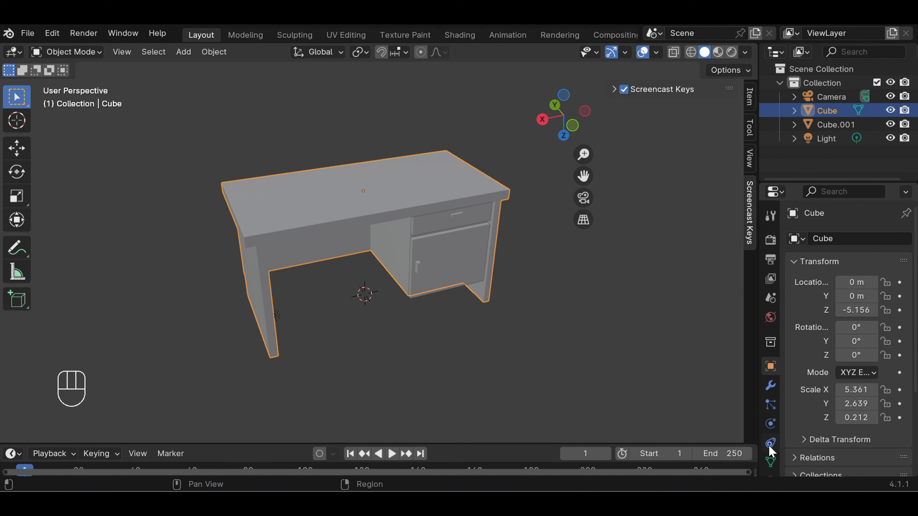
pyautogui.scroll(-2, 770, 439)
pyautogui.click(770, 437)
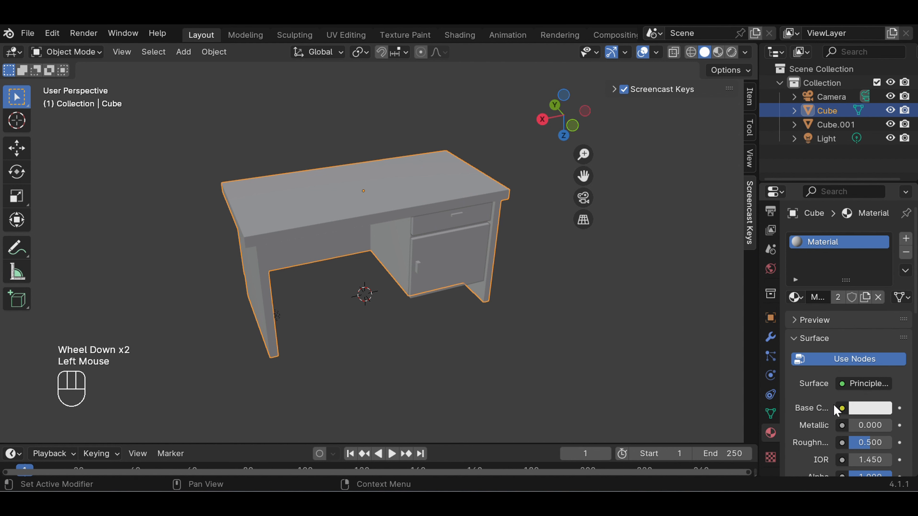
pyautogui.scroll(-8, 877, 451)
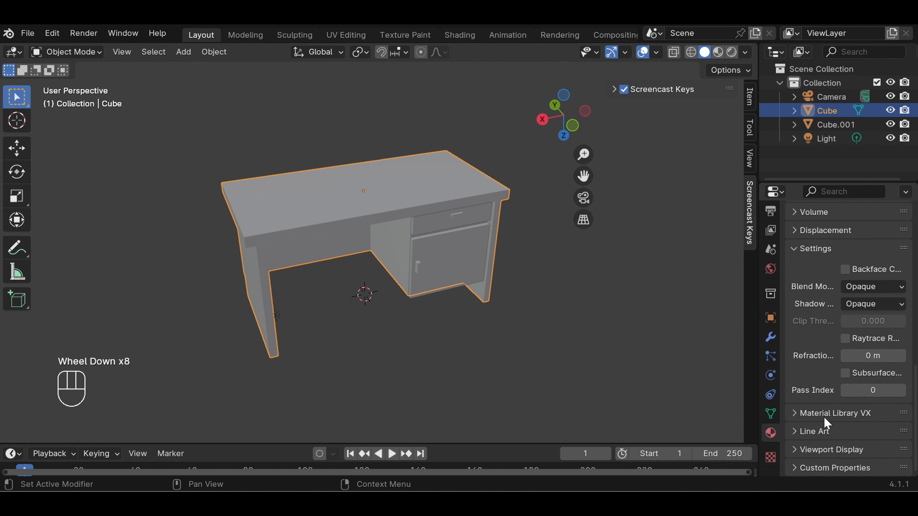
pyautogui.scroll(6, 827, 394)
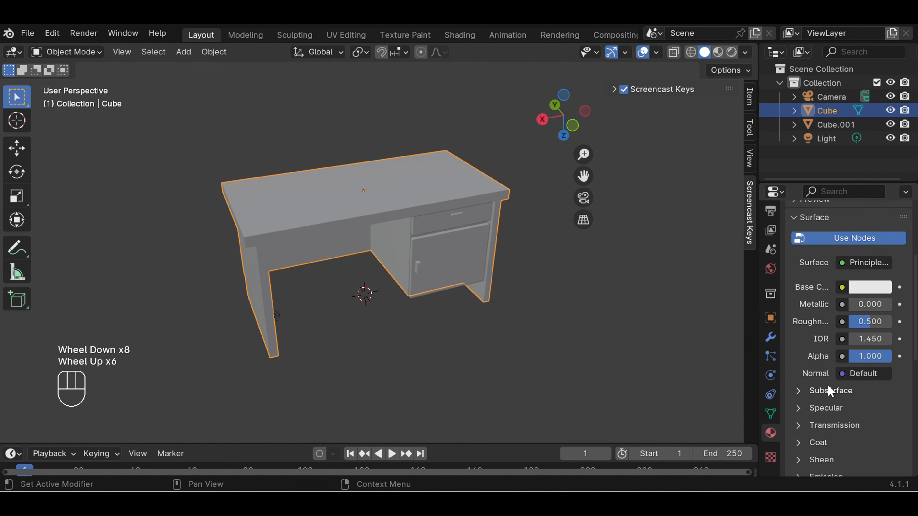
pyautogui.click(842, 287)
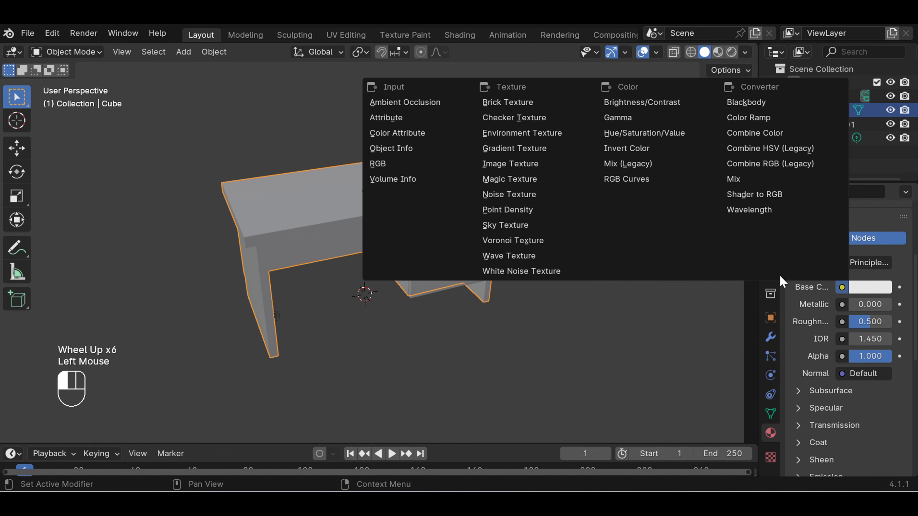
pyautogui.click(517, 165)
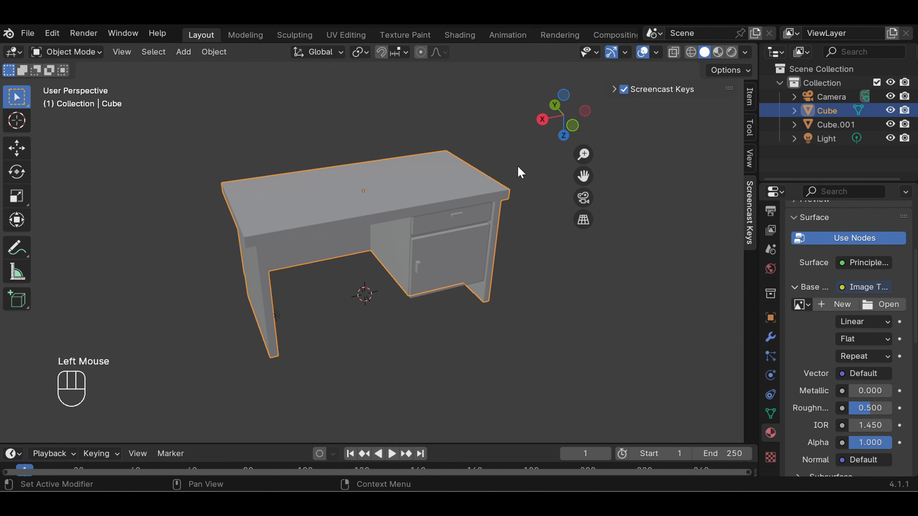
# Load Kayu jati.png from the Downloads folder as the material's base color image
pyautogui.click(882, 305)
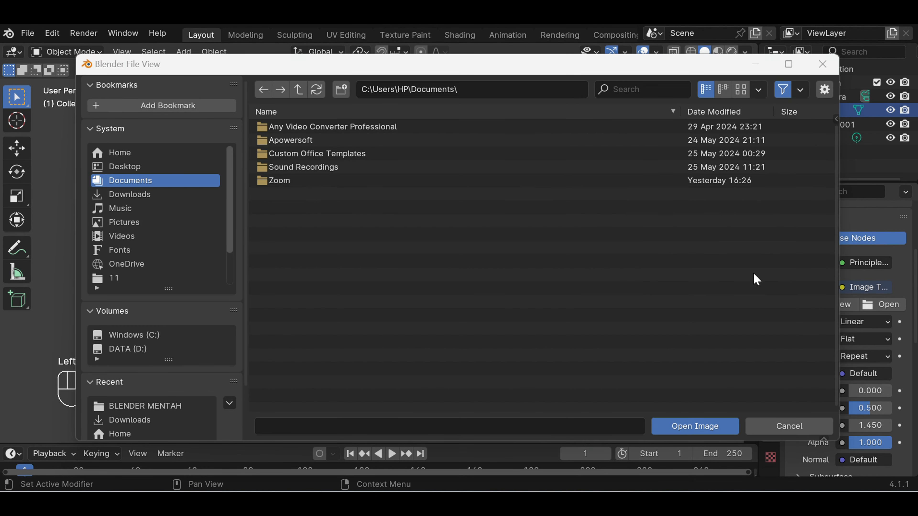
pyautogui.click(157, 195)
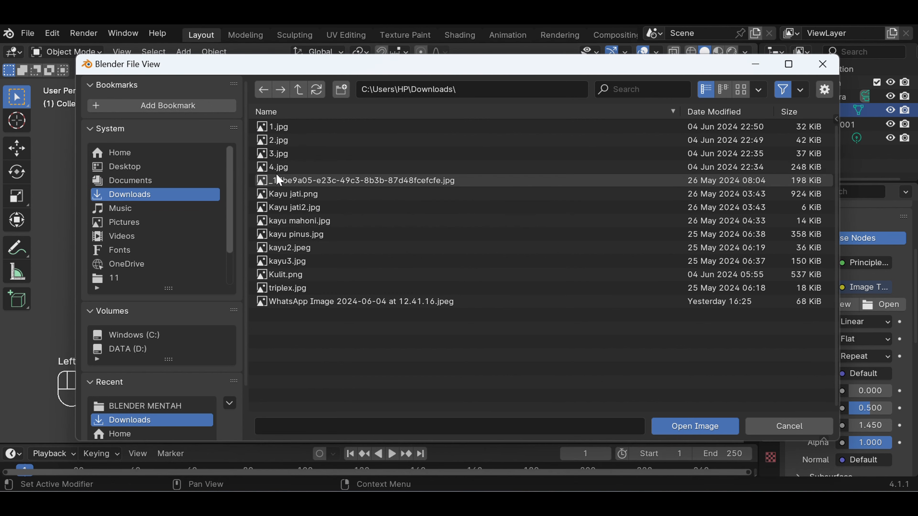
pyautogui.click(330, 195)
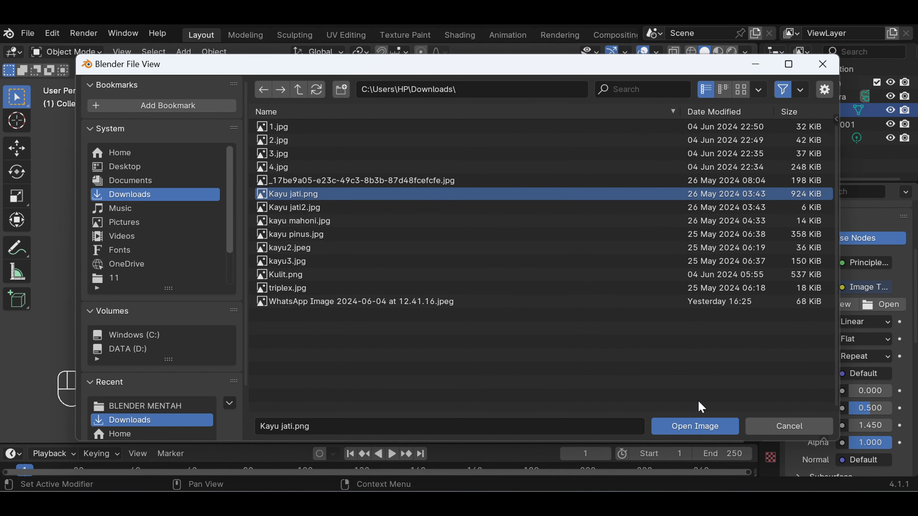
pyautogui.click(705, 430)
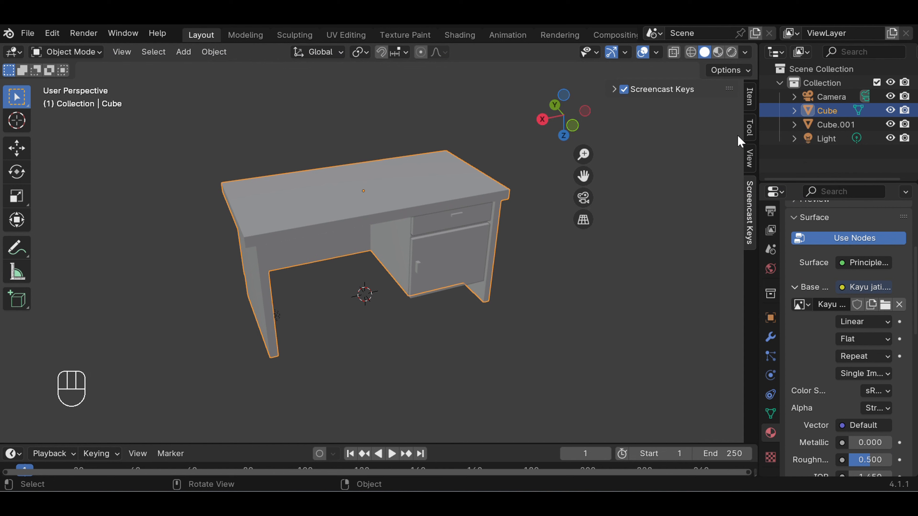
# Display the desk in Material Preview shading and deselect it to examine the wood texture
pyautogui.click(721, 54)
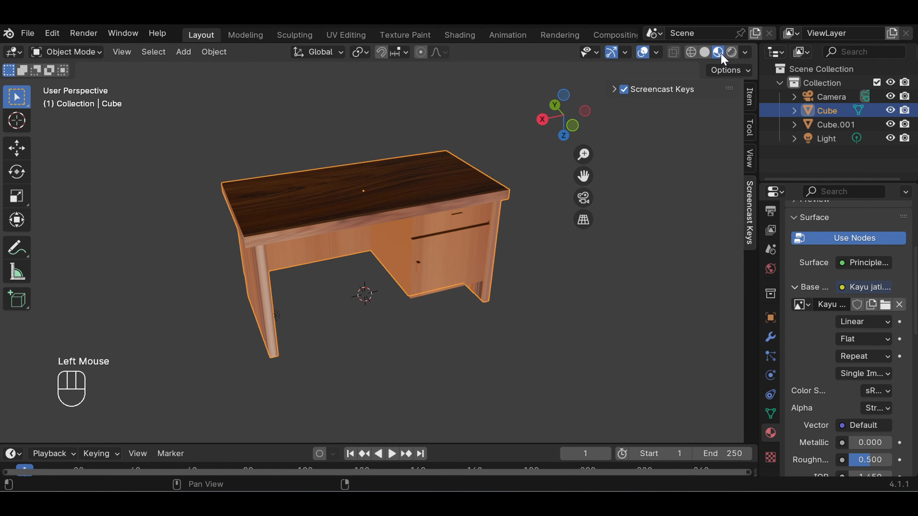
pyautogui.click(635, 320)
pyautogui.moveTo(591, 273); pyautogui.dragTo(496, 231, button='middle')
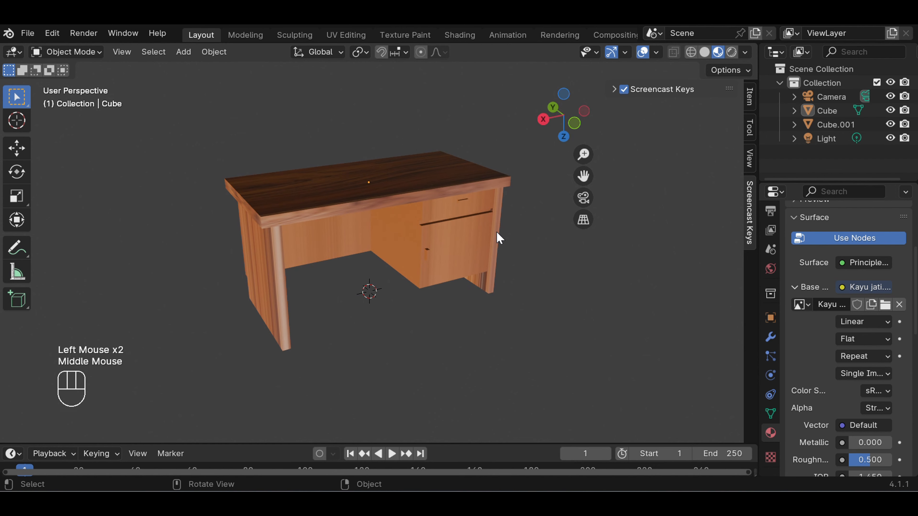
# Remove the shared wood material from the drawer and door front, leaving its material slot empty
pyautogui.click(441, 210)
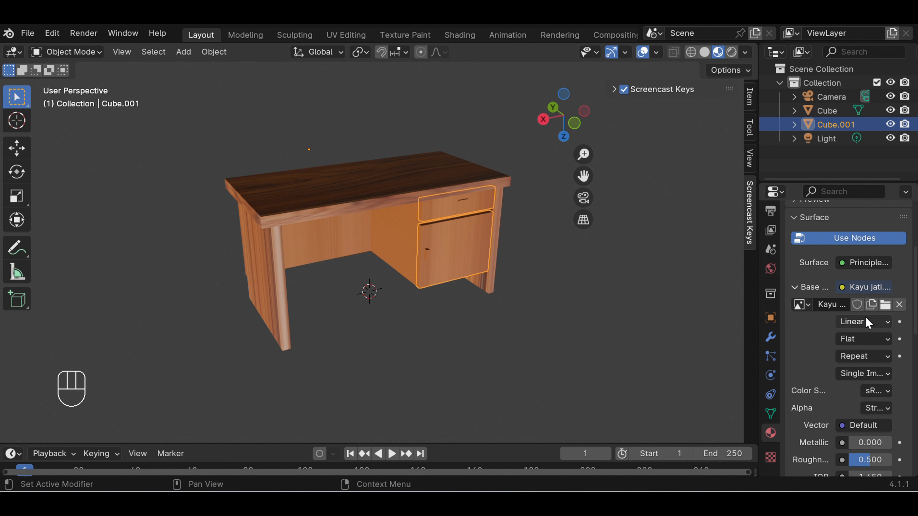
pyautogui.scroll(3, 839, 307)
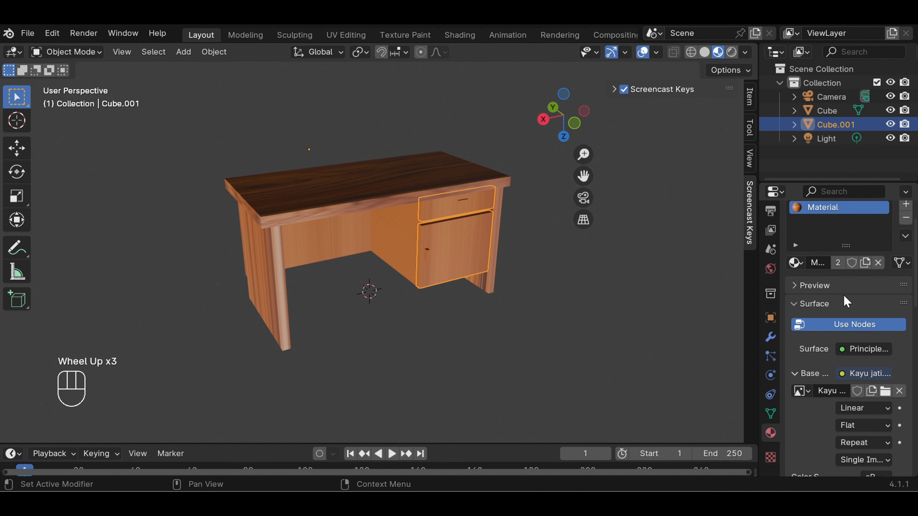
pyautogui.scroll(4, 840, 286)
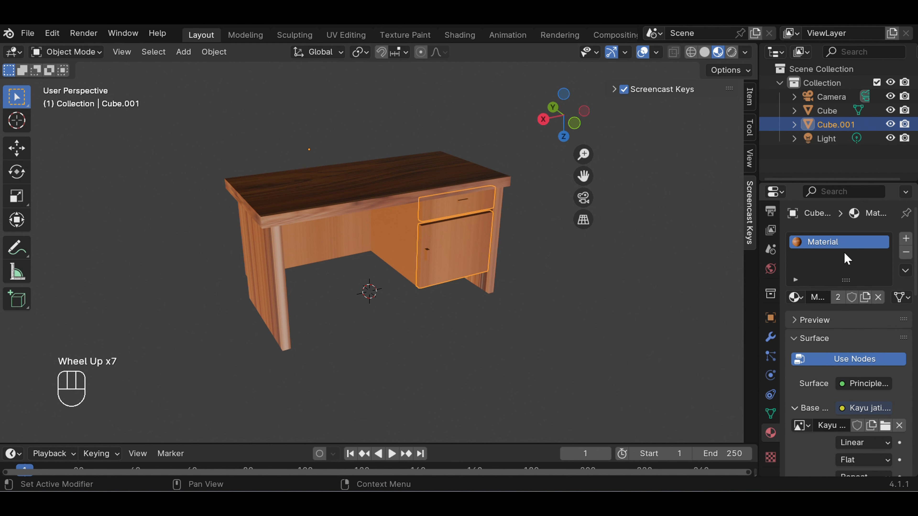
pyautogui.click(796, 298)
pyautogui.scroll(-2, 832, 361)
pyautogui.click(794, 379)
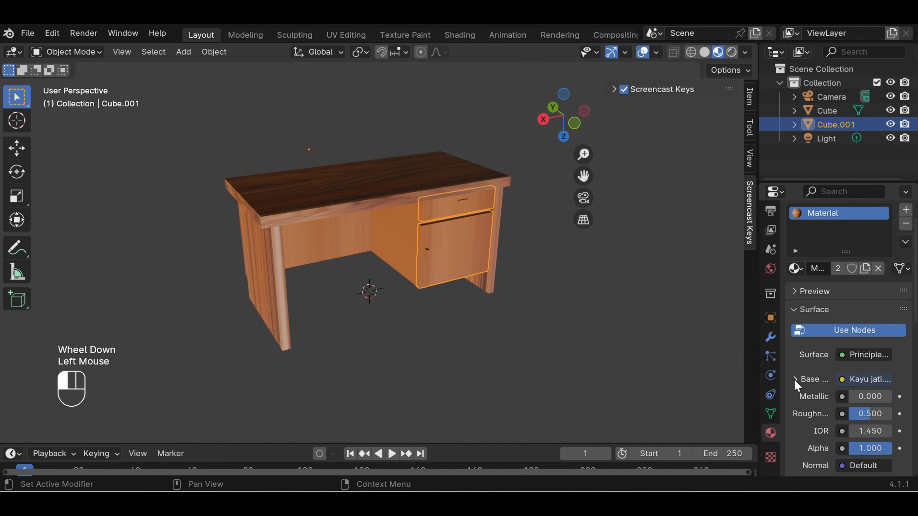
pyautogui.click(771, 433)
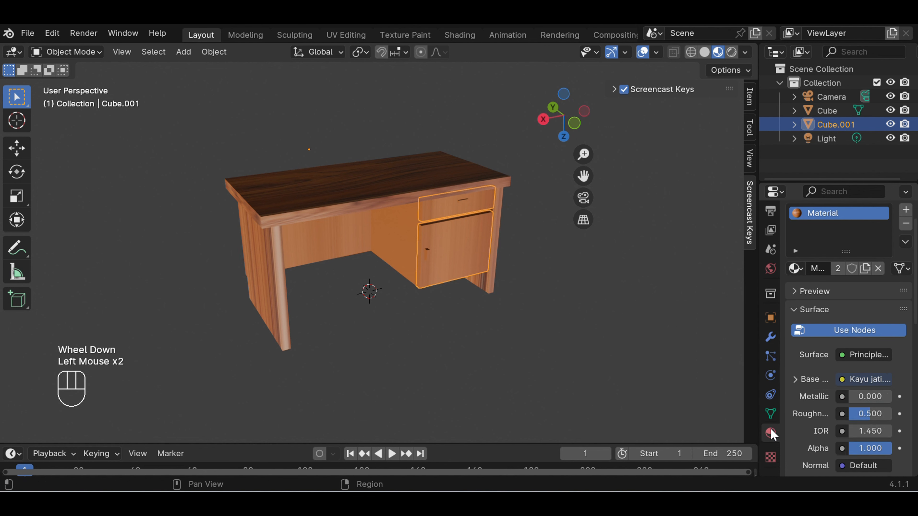
pyautogui.click(771, 433)
pyautogui.click(628, 336)
pyautogui.click(446, 244)
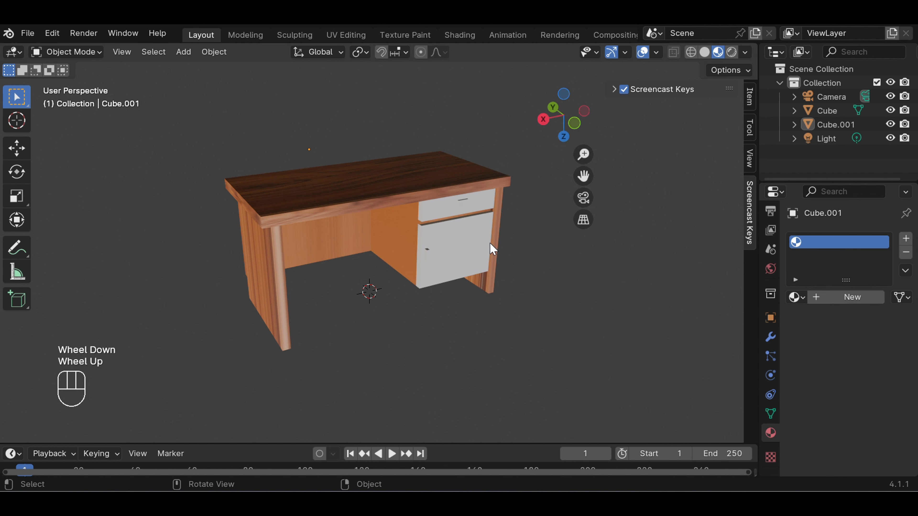
# Create a new material for the drawer and door front with a blue base color, hue about 0.619, saturation 0.756 and value 0.301
pyautogui.click(475, 253)
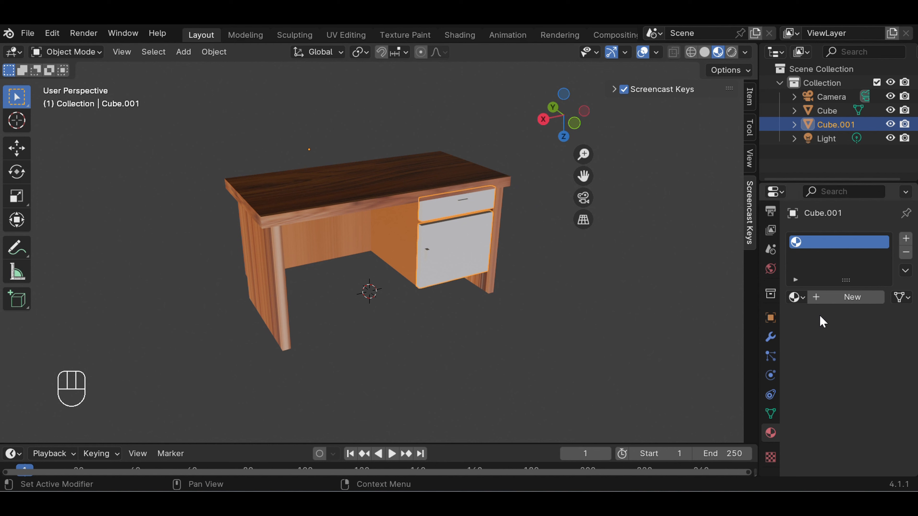
pyautogui.click(838, 303)
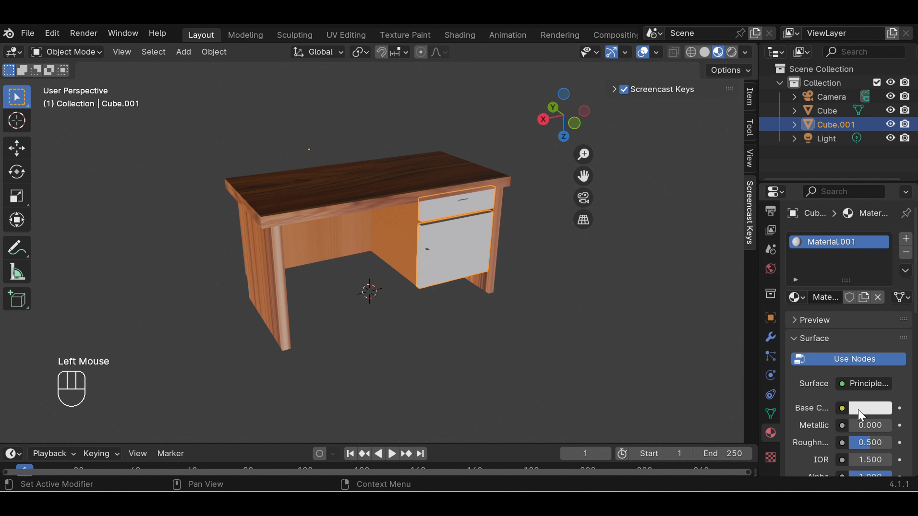
pyautogui.click(863, 410)
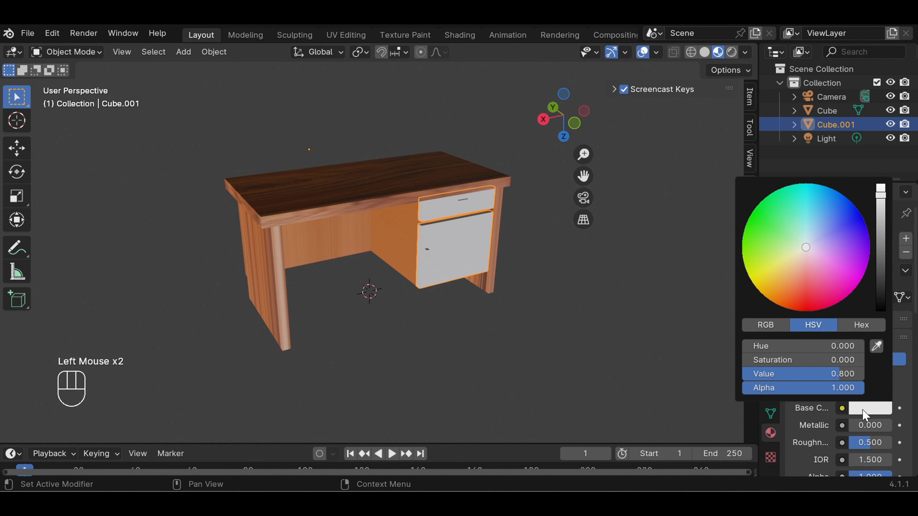
pyautogui.moveTo(881, 198); pyautogui.dragTo(881, 237)
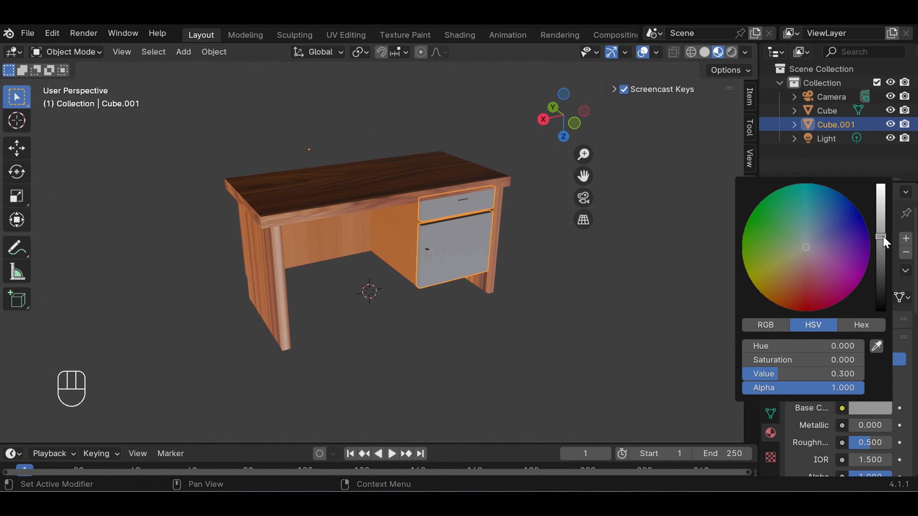
pyautogui.click(822, 232)
pyautogui.moveTo(822, 233); pyautogui.dragTo(825, 224)
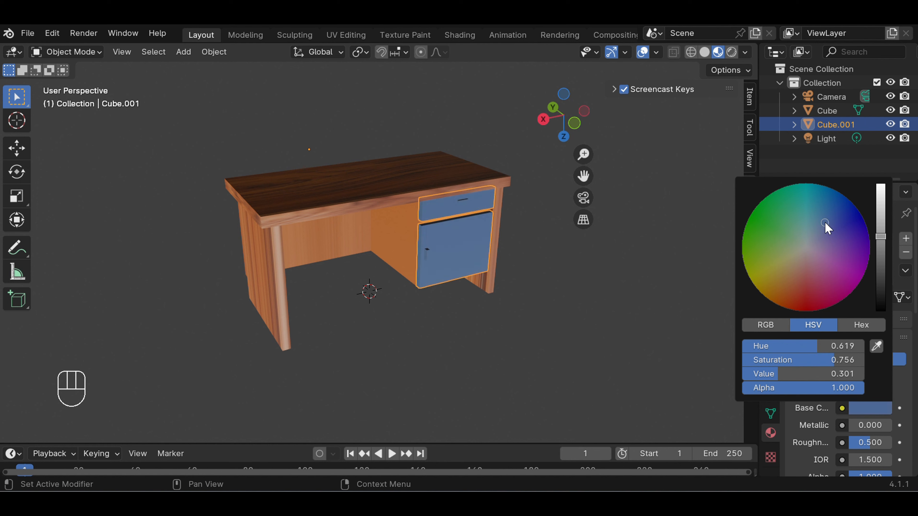
# Change the front material's base color to a darker slate blue, with hue about 0.578 and saturation about 0.634
pyautogui.moveTo(876, 240); pyautogui.dragTo(881, 249)
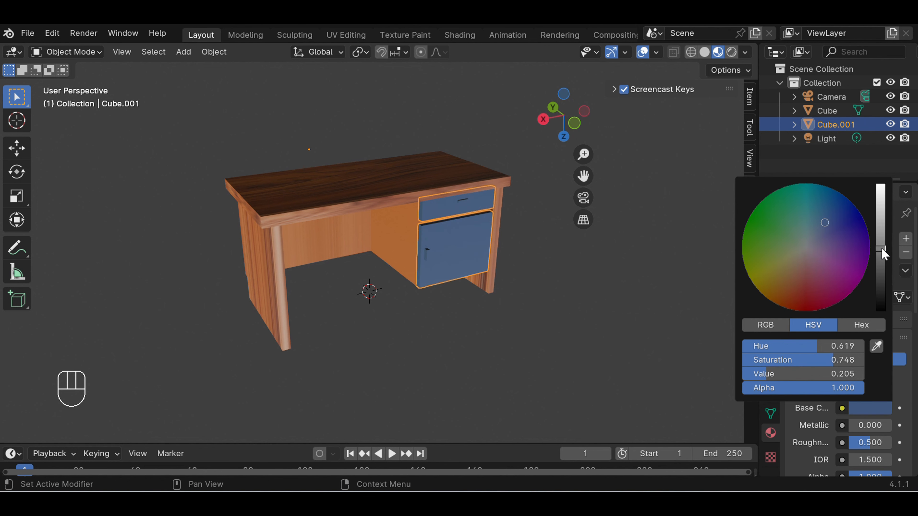
pyautogui.click(789, 245)
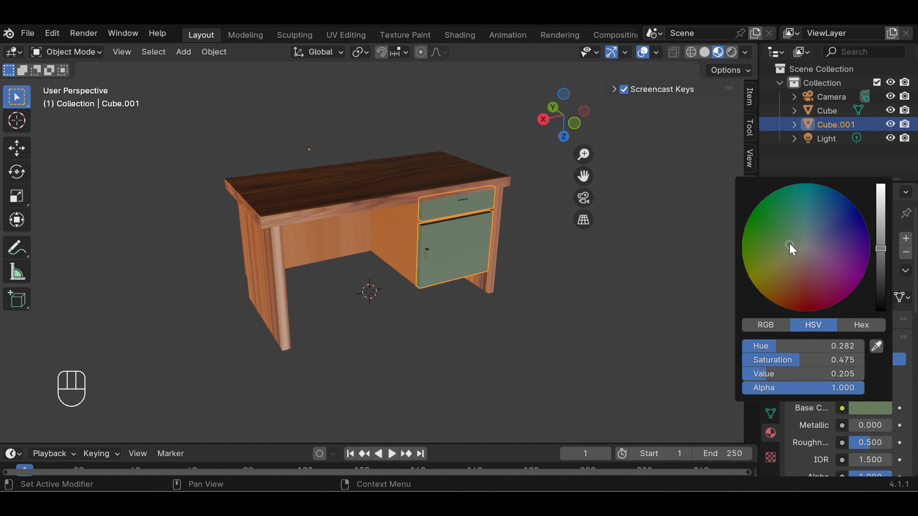
pyautogui.click(816, 225)
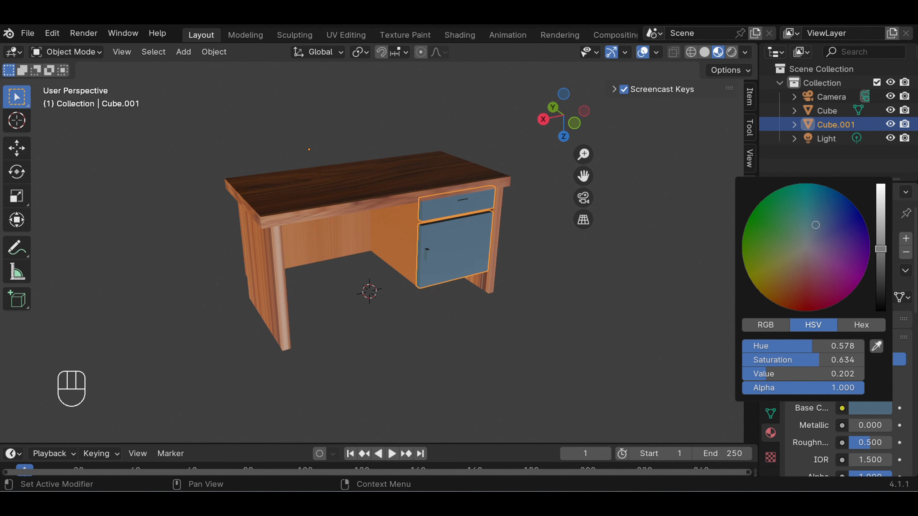
pyautogui.moveTo(880, 248); pyautogui.dragTo(883, 265)
pyautogui.click(588, 264)
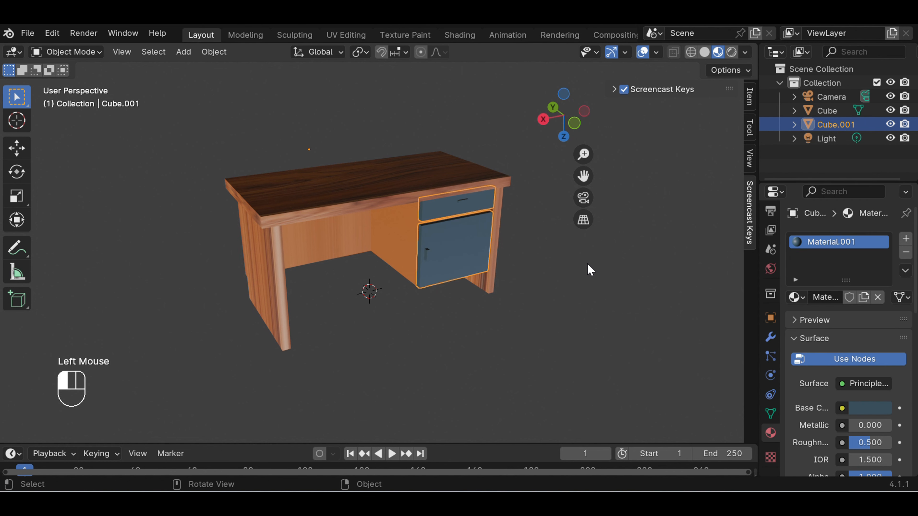
# Deselect the drawer and door front and examine its new color against the wooden desk at several distances
pyautogui.moveTo(615, 256); pyautogui.dragTo(588, 254, button='middle')
pyautogui.scroll(-2, 557, 283)
pyautogui.scroll(-1, 506, 313)
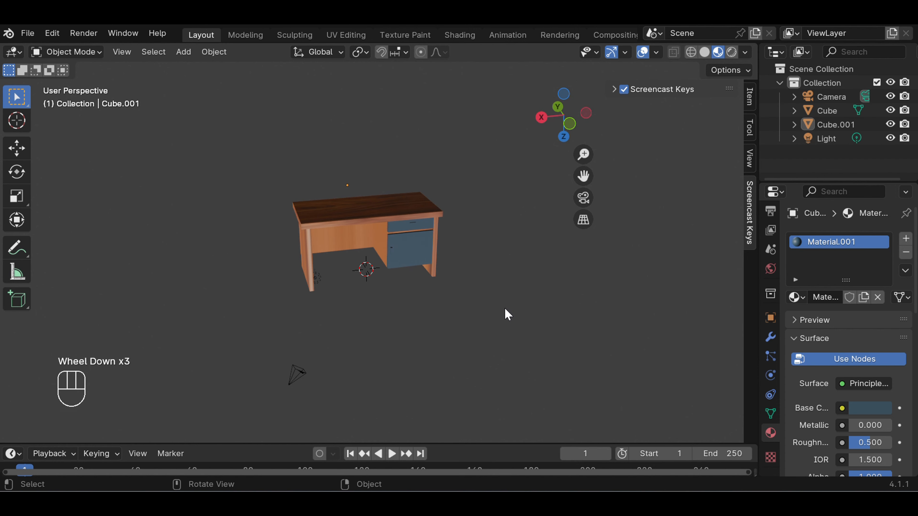
pyautogui.scroll(4, 500, 254)
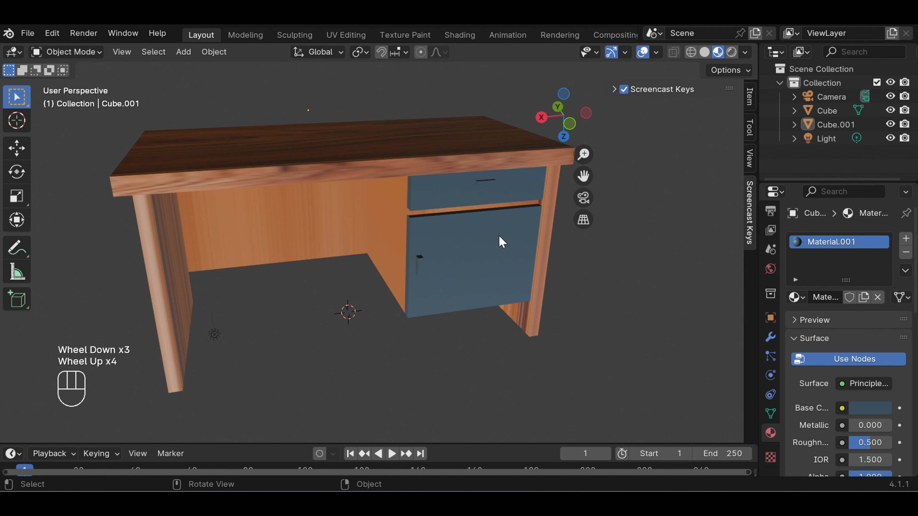
pyautogui.scroll(-1, 481, 235)
pyautogui.moveTo(480, 234)
pyautogui.mouseDown(button='middle')
pyautogui.moveTo(485, 273)
pyautogui.moveTo(468, 245)
pyautogui.mouseUp(button='middle')
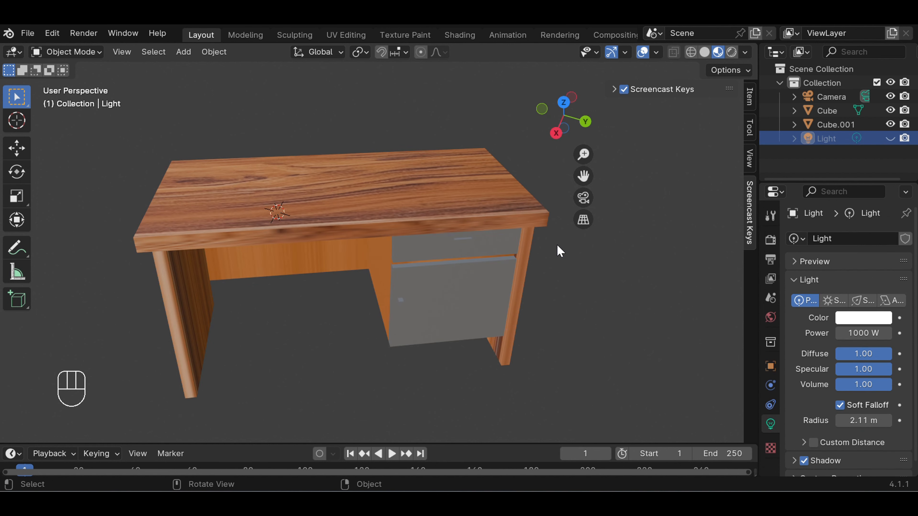
# Examine the finished desk's wood top, legs and drawer and door front up close and from farther away
pyautogui.scroll(3, 564, 253)
pyautogui.scroll(-3, 569, 261)
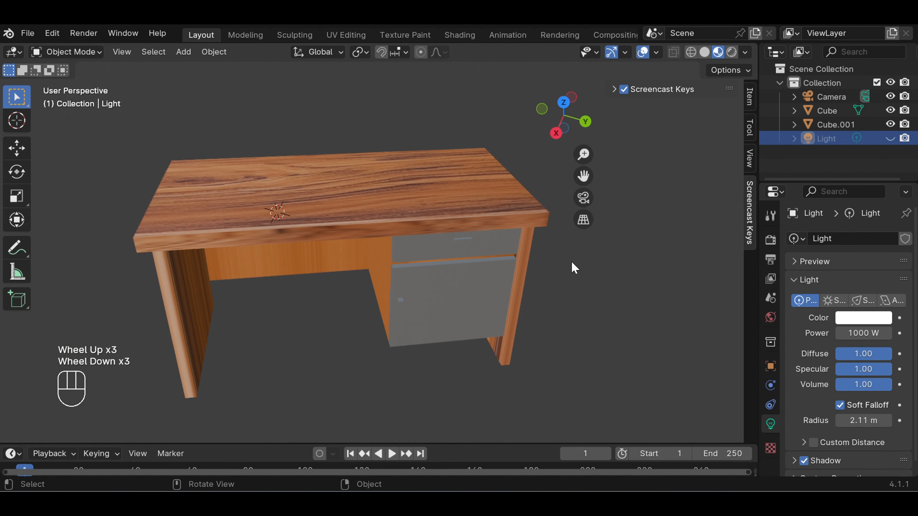
pyautogui.scroll(-1, 575, 250)
pyautogui.moveTo(461, 267)
pyautogui.mouseDown(button='middle')
pyautogui.moveTo(456, 219)
pyautogui.moveTo(464, 253)
pyautogui.moveTo(459, 264)
pyautogui.moveTo(449, 258)
pyautogui.mouseUp(button='middle')
pyautogui.scroll(2, 520, 242)
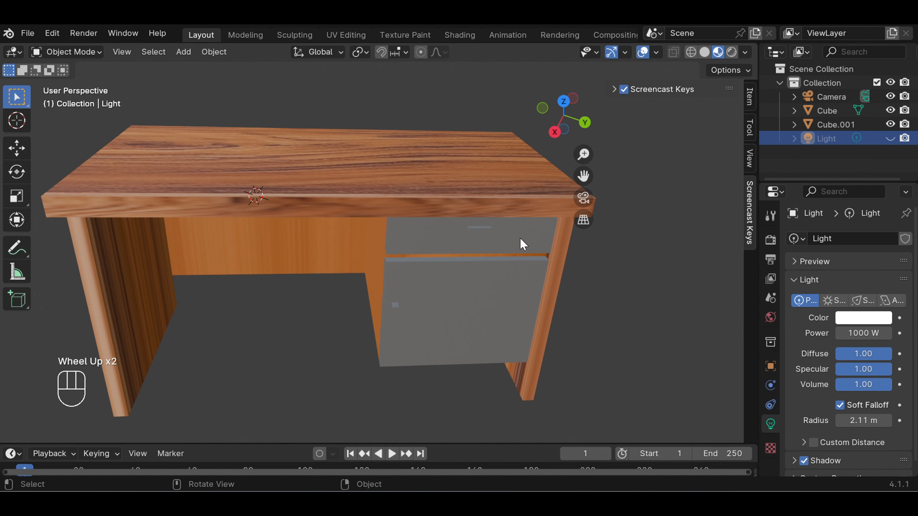
pyautogui.scroll(-1, 523, 244)
pyautogui.scroll(1, 523, 244)
pyautogui.scroll(-1, 524, 244)
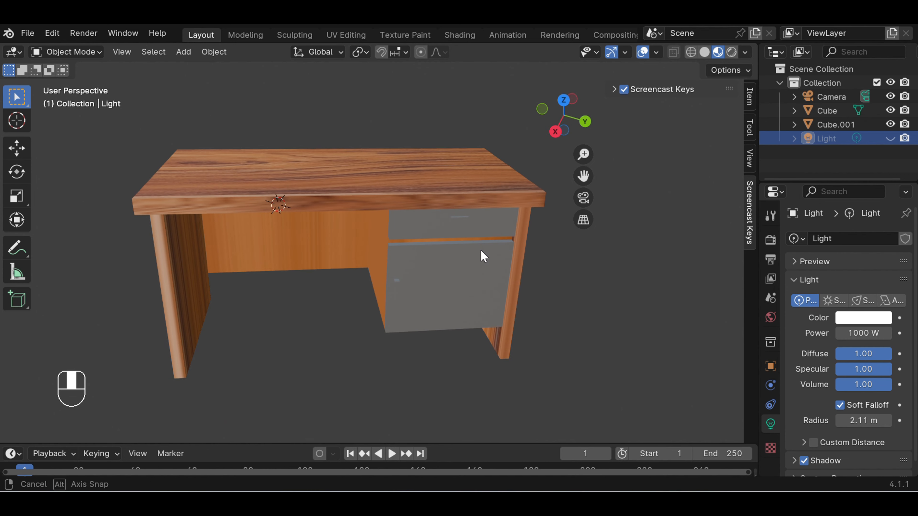
pyautogui.scroll(2, 482, 253)
pyautogui.scroll(-2, 481, 251)
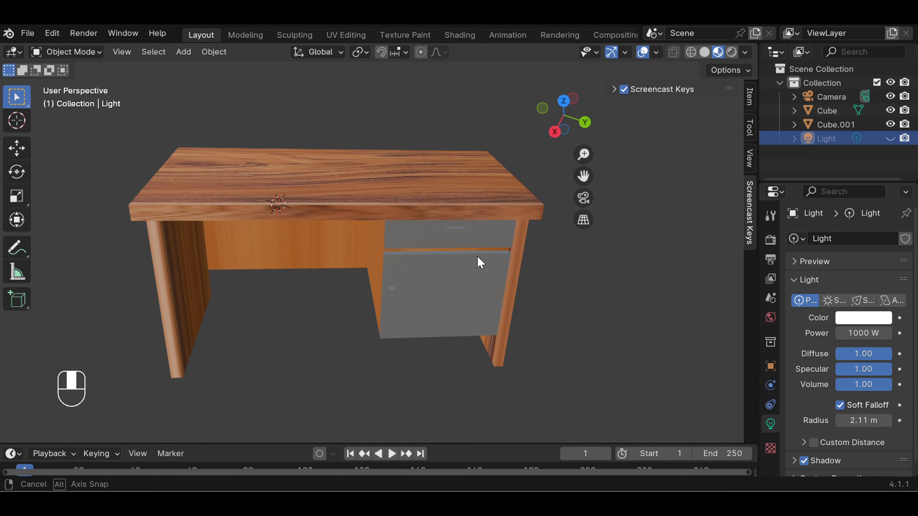
pyautogui.scroll(1, 477, 257)
pyautogui.scroll(-1, 481, 263)
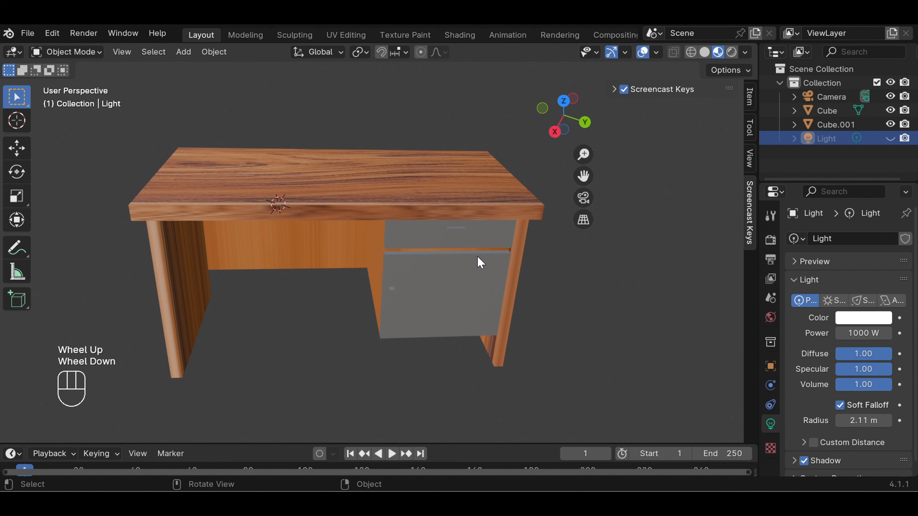